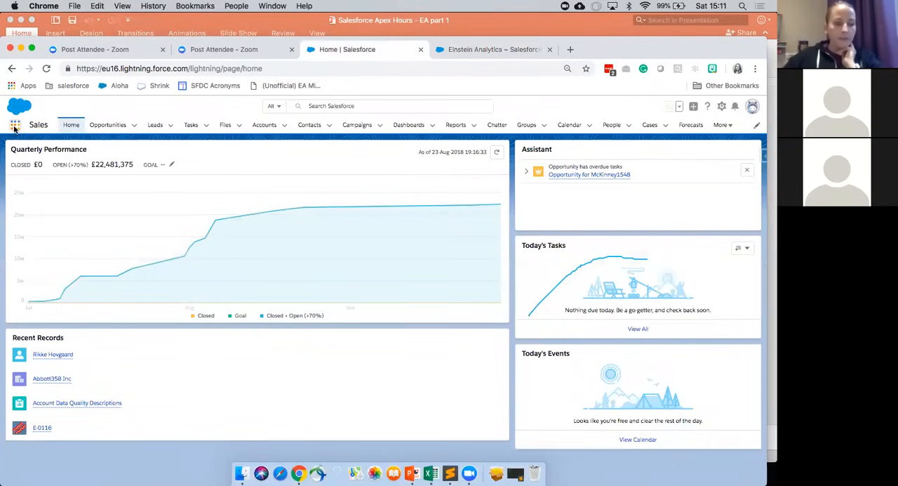
Step: Look over the available apps in the App Launcher and switch to the open Einstein Analytics page
left_click(14, 126)
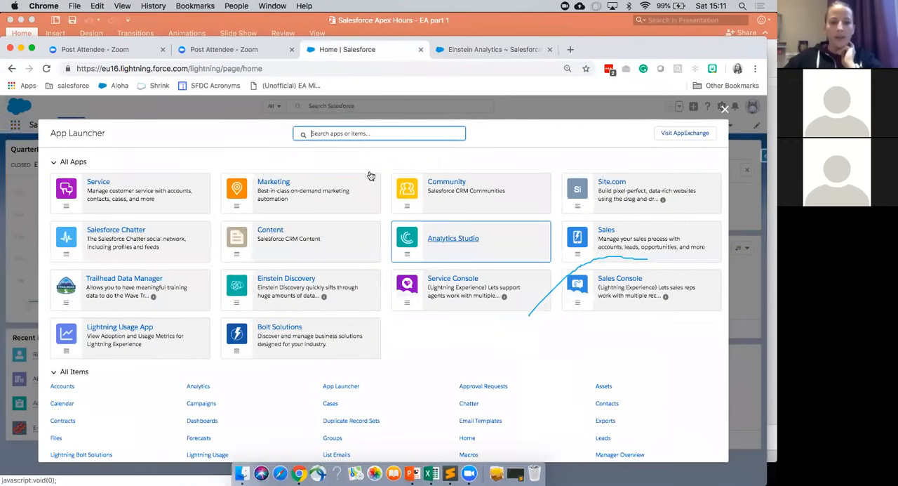
left_click(727, 113)
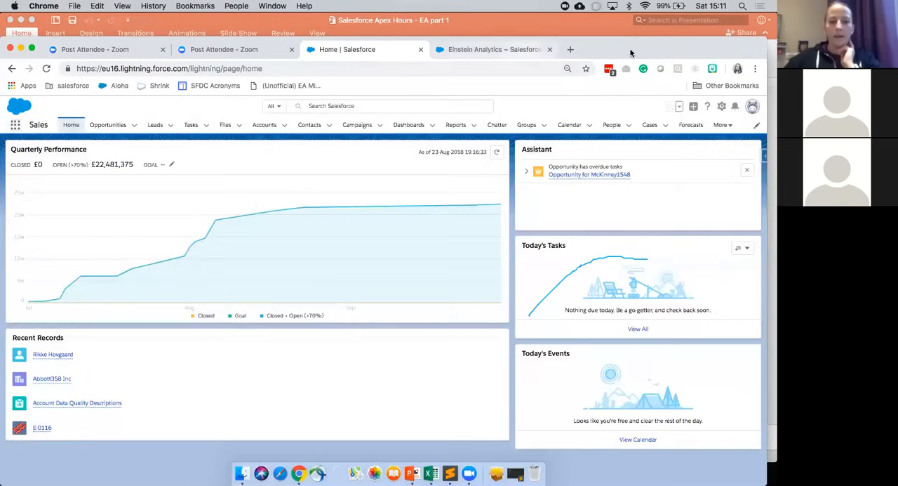
key("ctrl+Tab")
left_click_drag(630, 52, 630, 30)
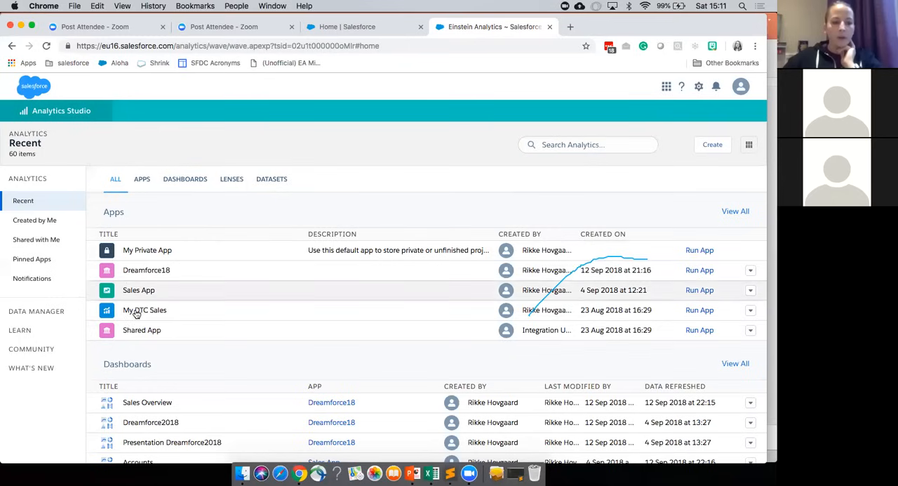
Step: Examine the recent apps, dashboards, lenses and datasets in Analytics Studio, along with its setup options
scroll(149, 327, "down", 5)
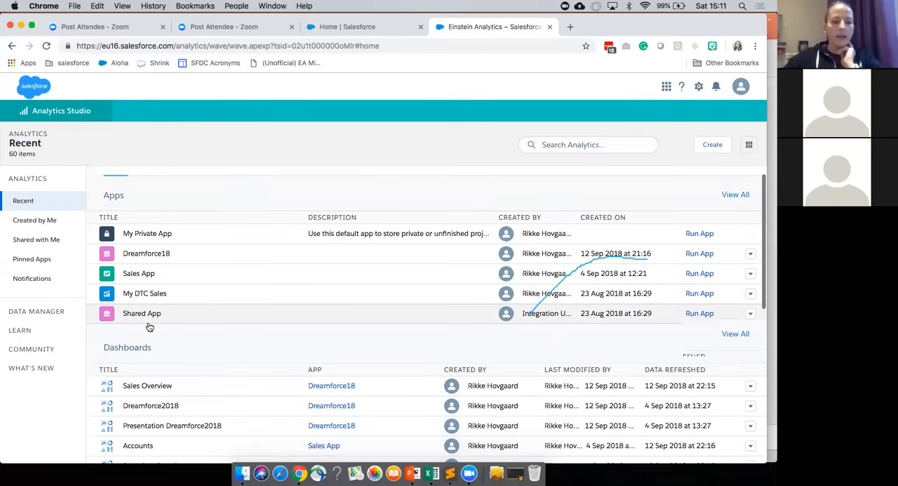
scroll(149, 327, "down", 6)
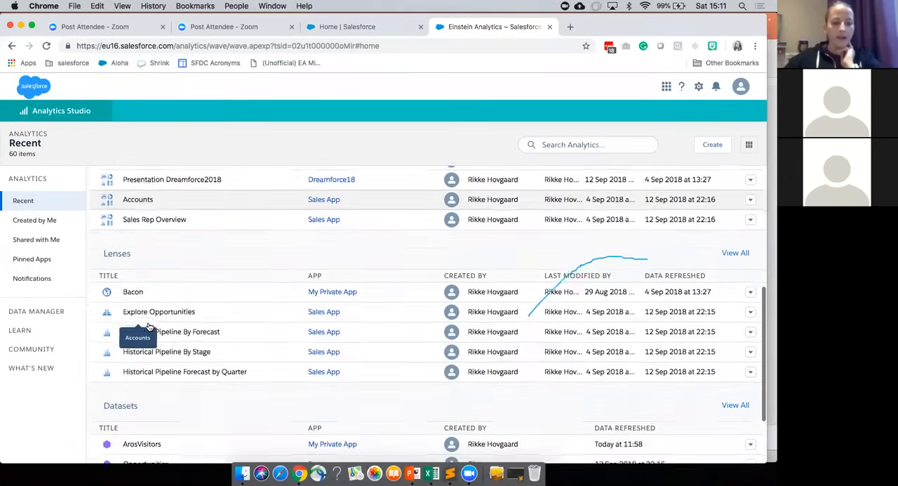
scroll(148, 325, "down", 1)
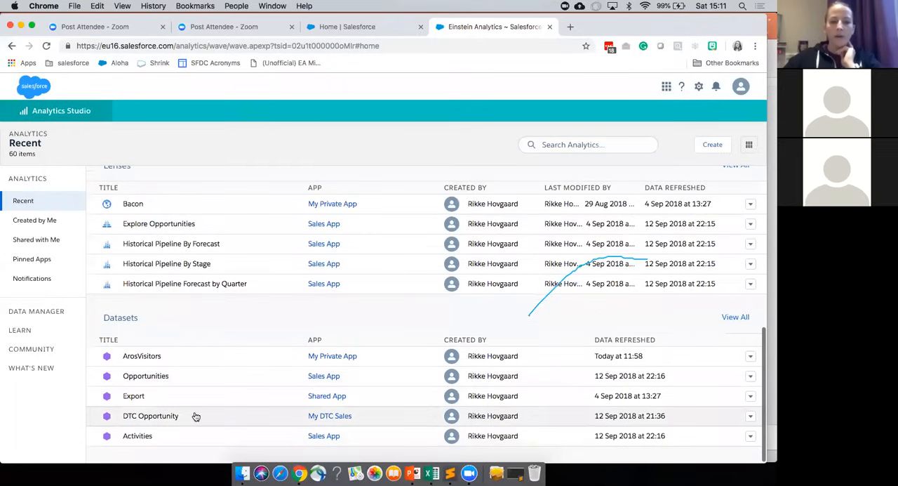
scroll(194, 407, "up", 10)
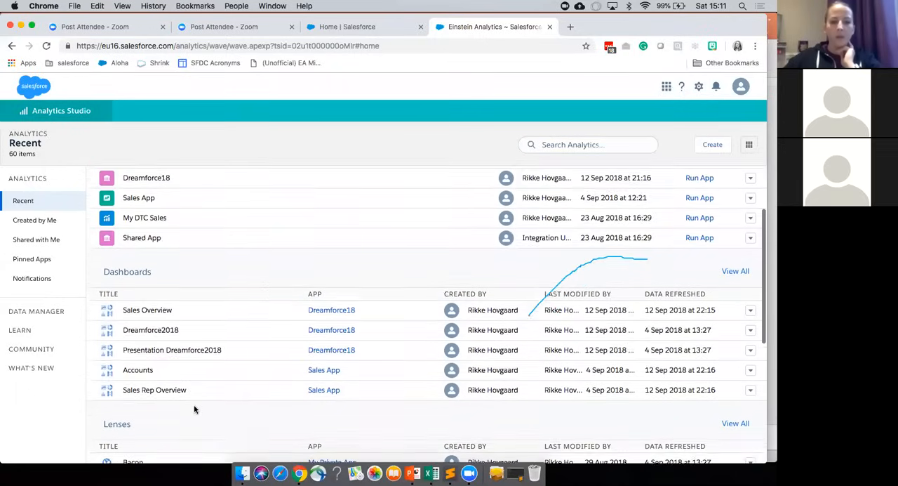
scroll(444, 273, "up", 2)
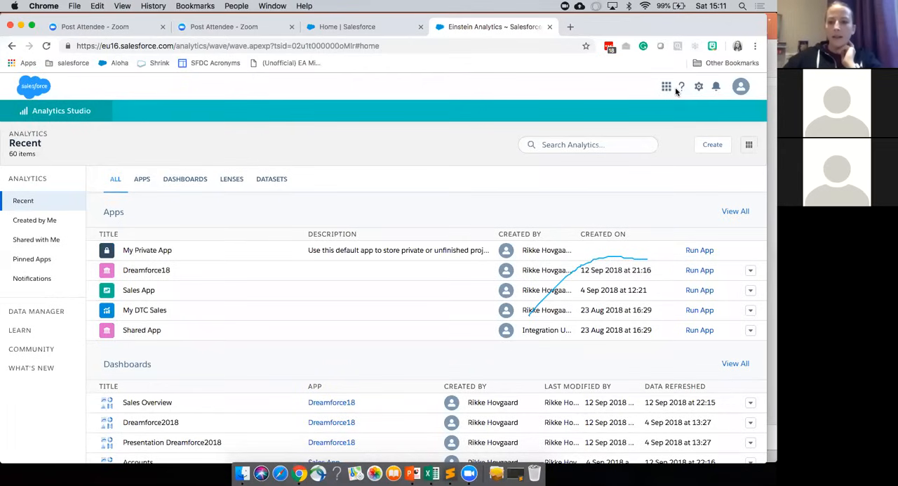
left_click(699, 88)
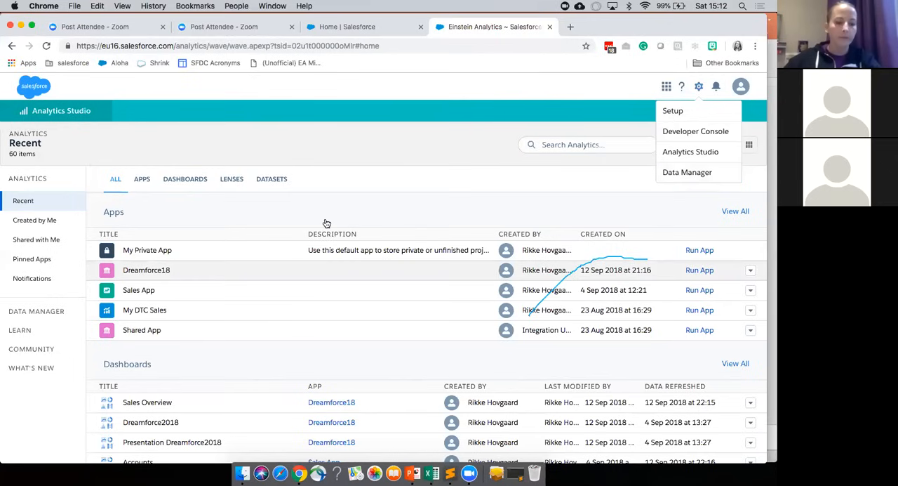
Step: Open the ArosVisitors dataset from the recent datasets as a new lens
scroll(327, 223, "down", 3)
scroll(253, 276, "down", 10)
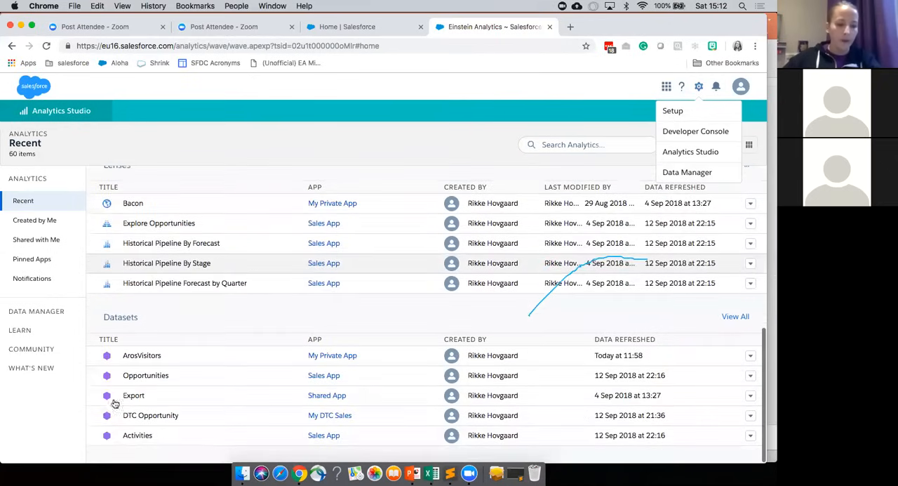
left_click(158, 361)
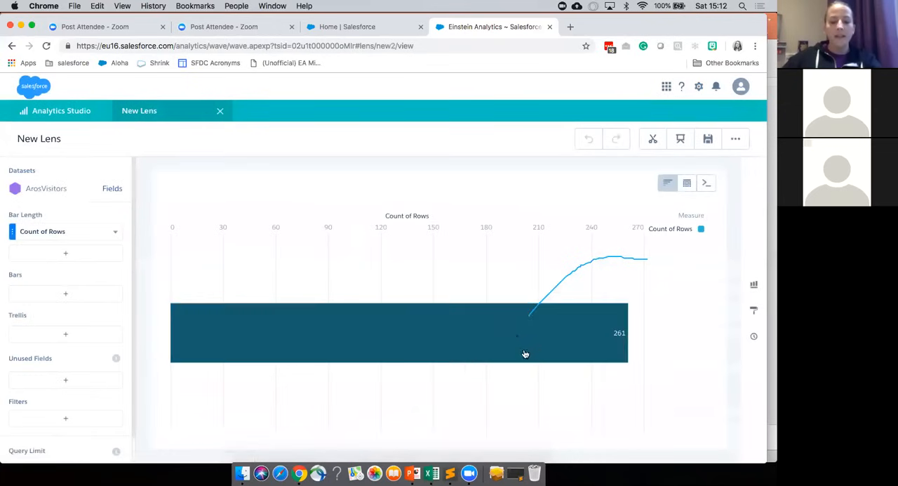
Step: Set the chart's bar length to Sum of Quantity and group the bars by City
mouse_move(377, 332)
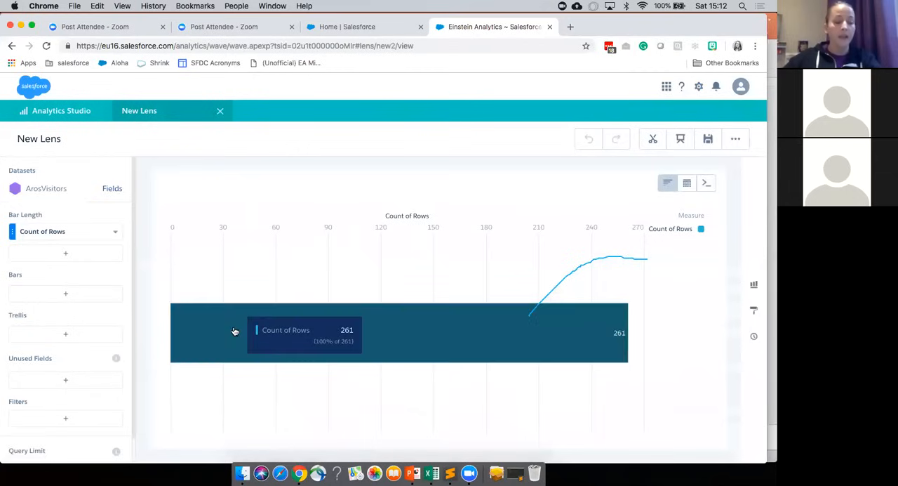
left_click(78, 240)
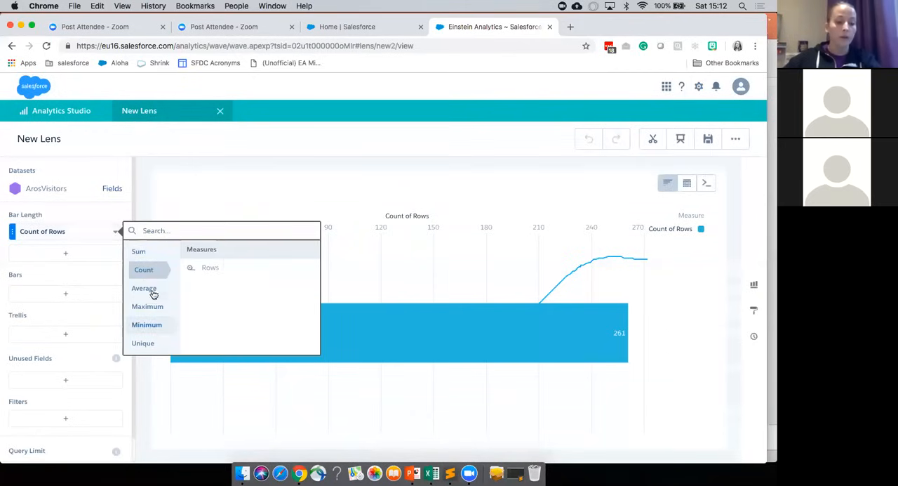
mouse_move(144, 254)
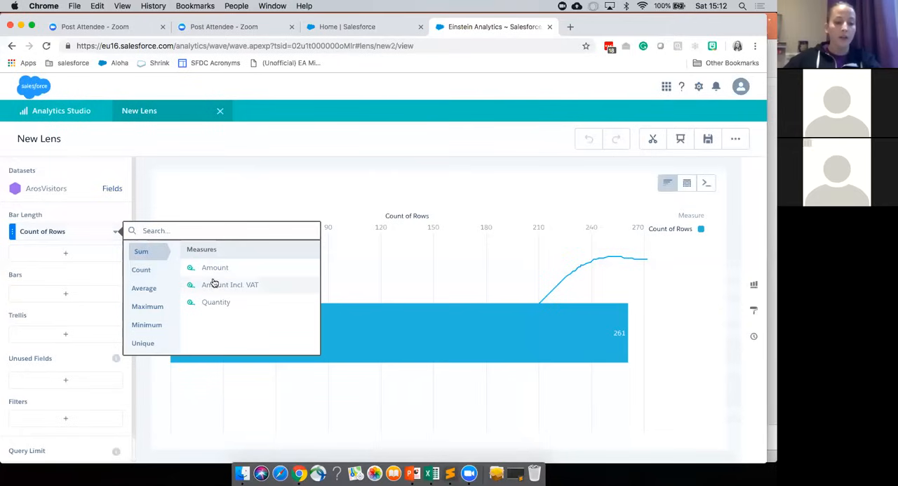
left_click(215, 303)
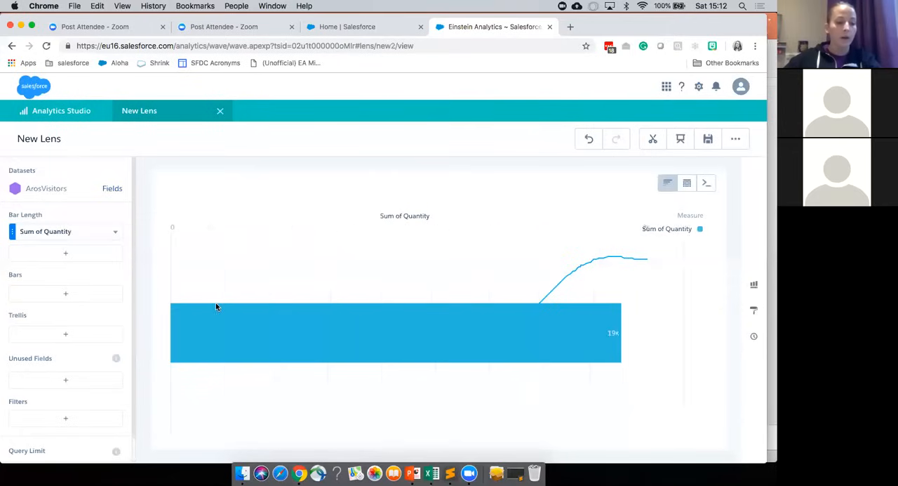
left_click(44, 298)
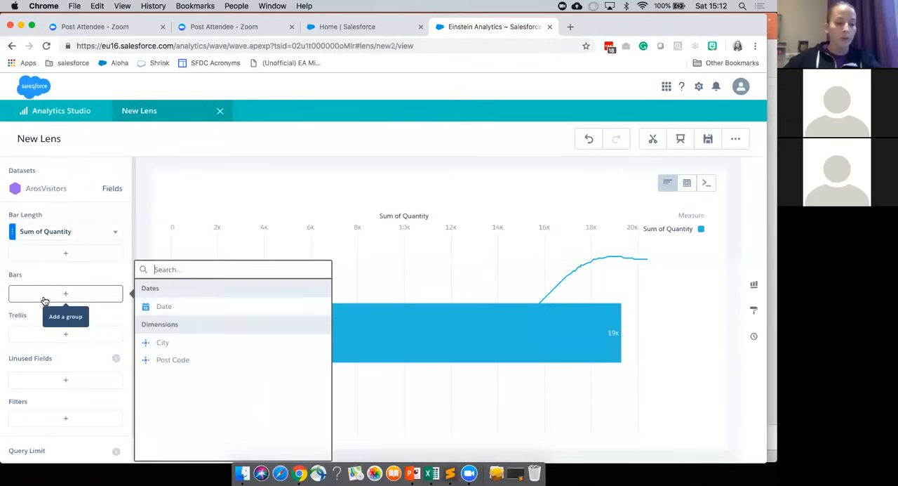
left_click(163, 342)
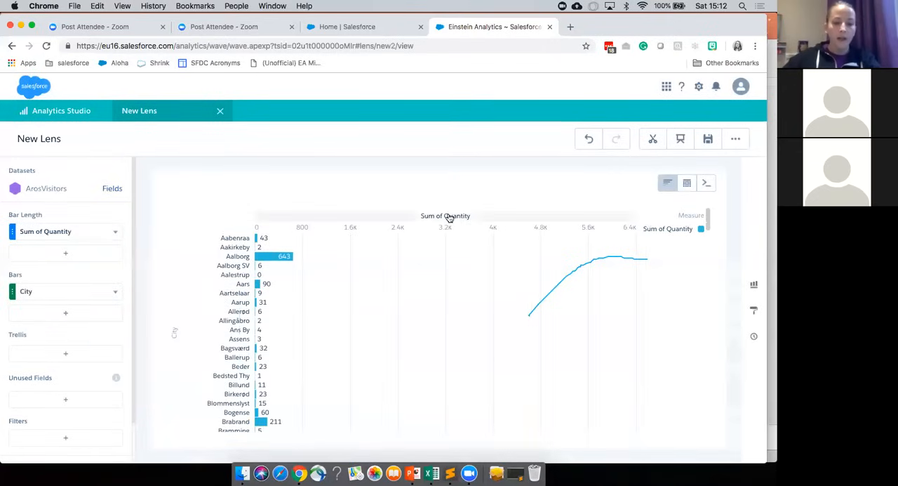
Step: Sort the city bars by Sum of Quantity in descending order and review the ranked cities
left_click(449, 217)
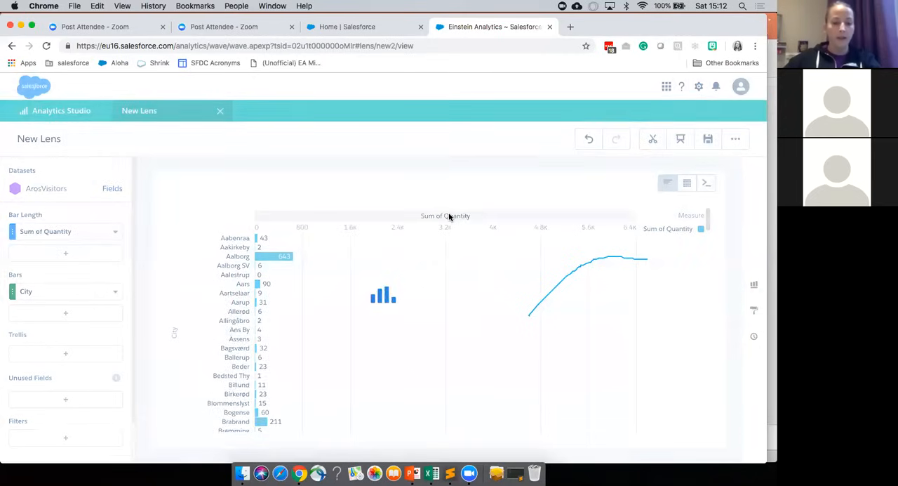
scroll(123, 349, "down", 2)
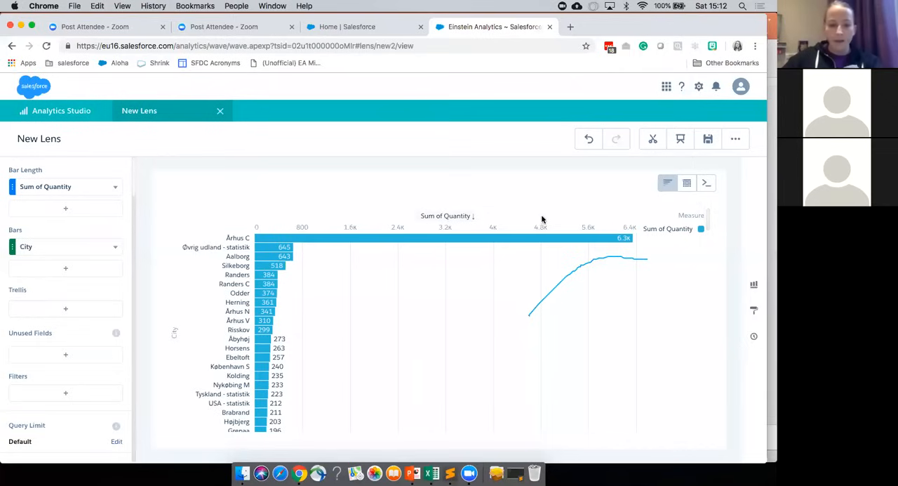
scroll(250, 377, "down", 10)
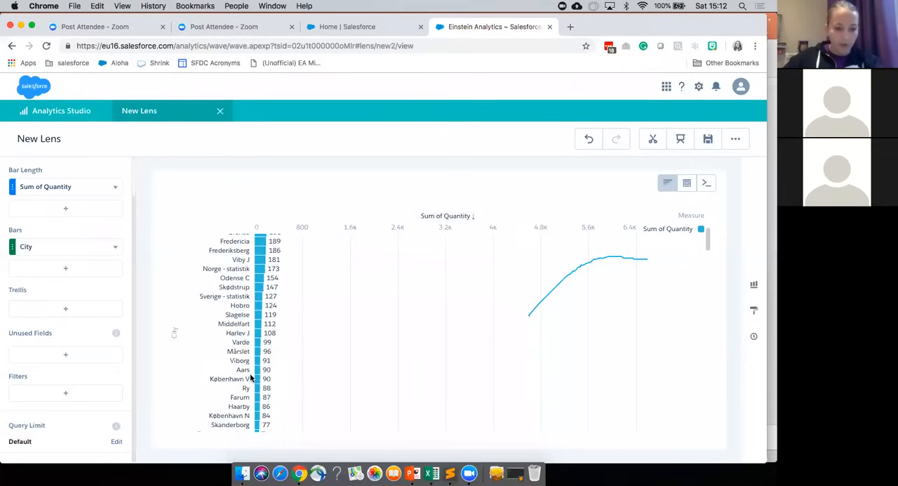
scroll(250, 378, "up", 10)
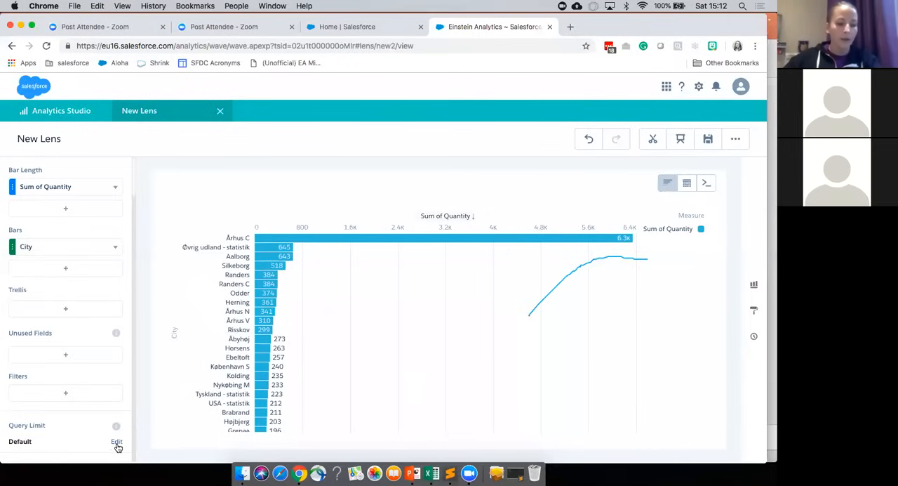
Step: Set the lens's query result limit to 3
left_click(117, 443)
type("3")
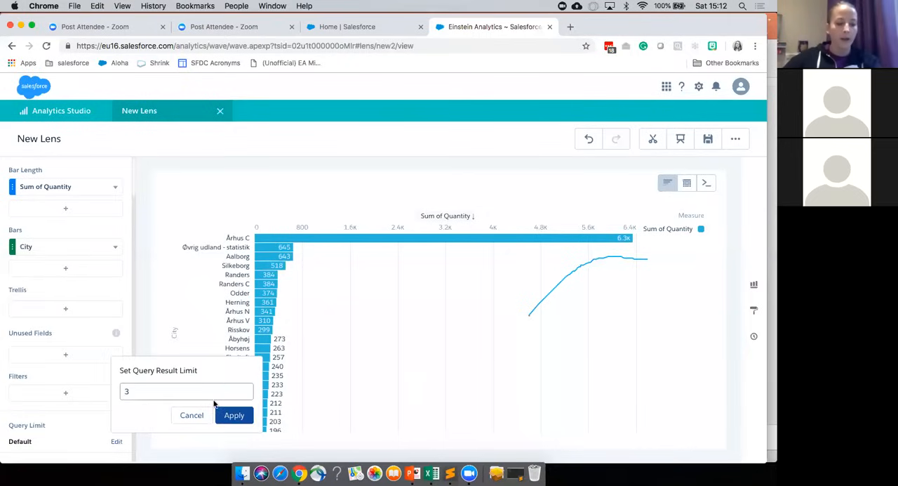
left_click(236, 418)
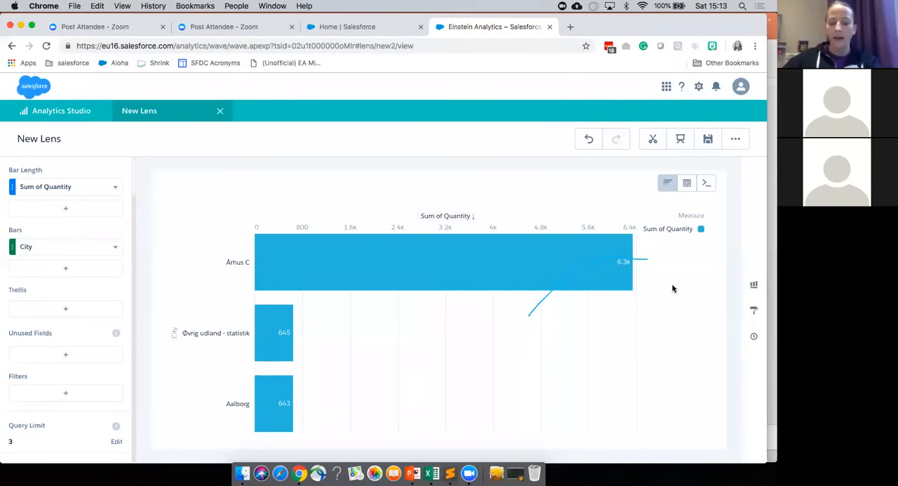
Step: Review the available chart types and change the lens to the suggested treemap chart
left_click(753, 288)
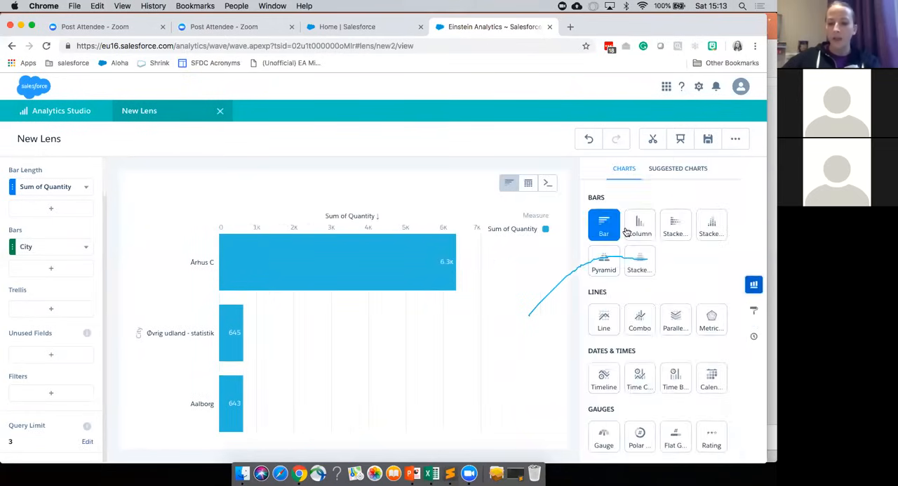
scroll(638, 360, "down", 3)
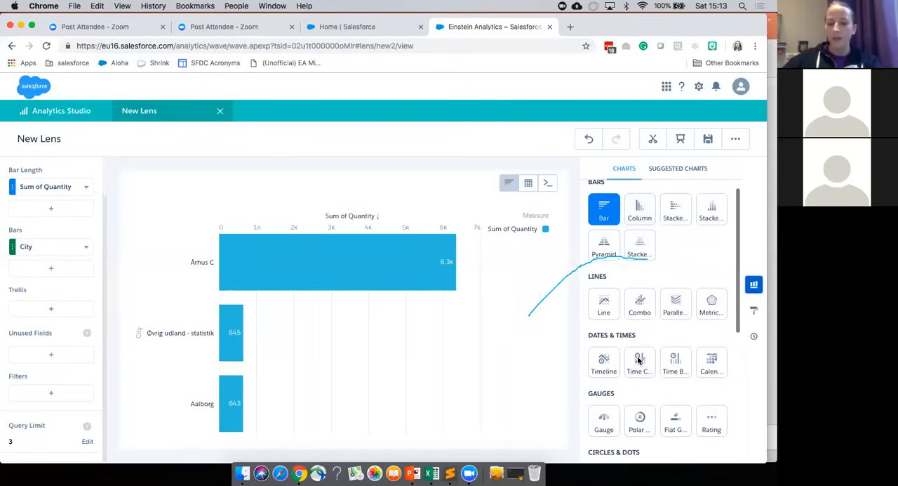
scroll(621, 370, "down", 3)
scroll(625, 357, "up", 4)
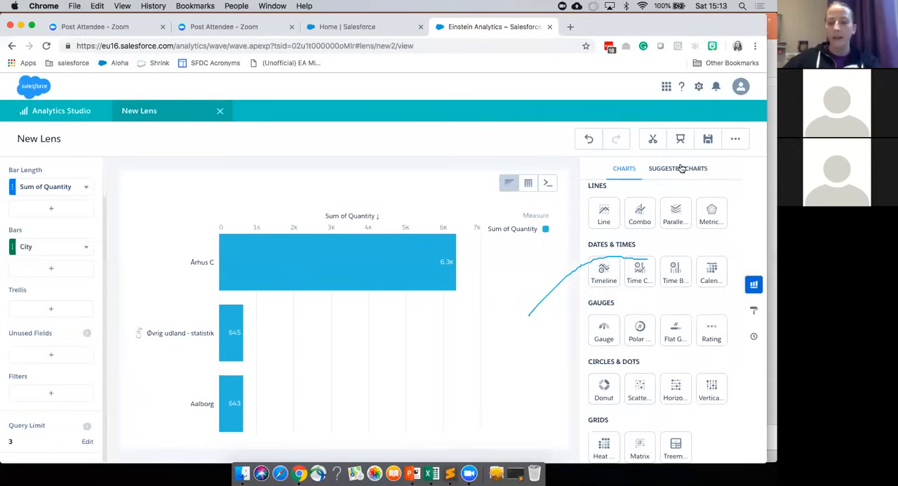
left_click(681, 168)
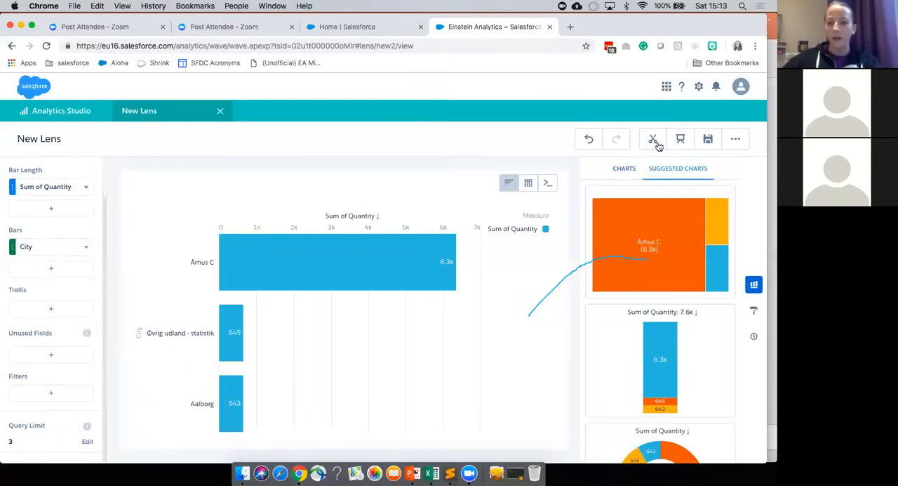
left_click(649, 244)
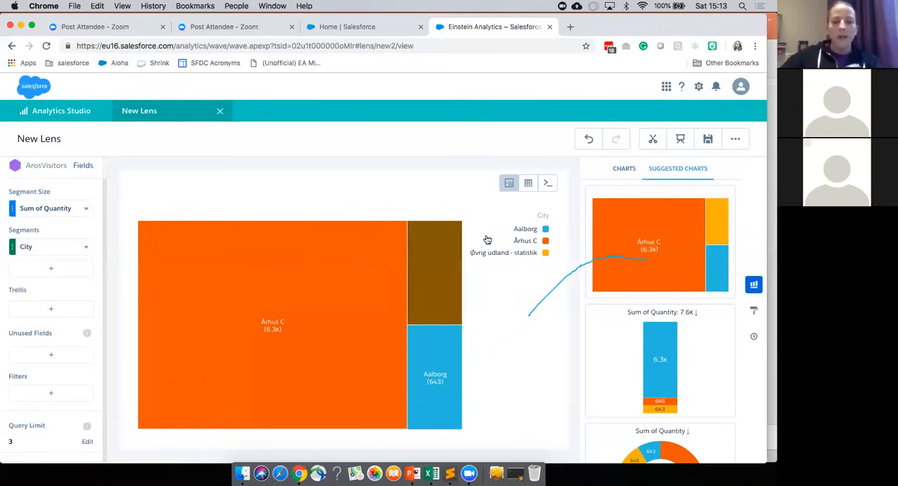
left_click(752, 285)
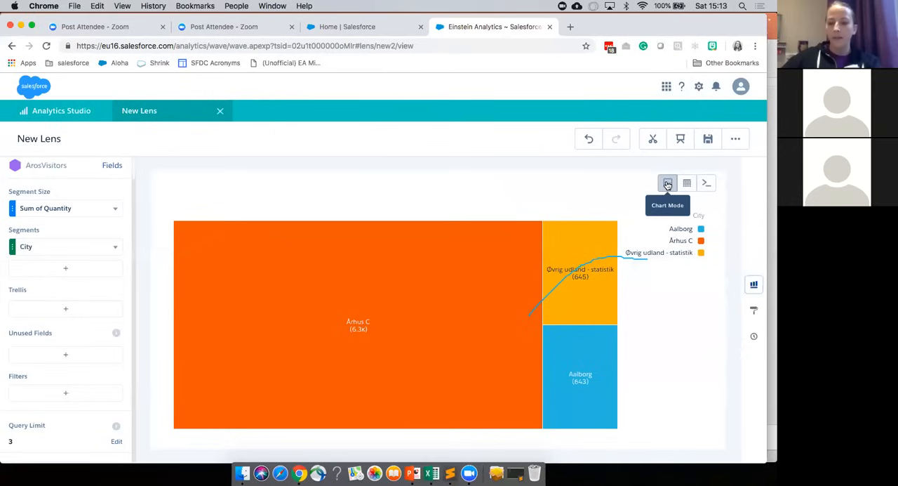
Step: View the SAQL query behind the lens and return to the treemap chart
left_click(705, 183)
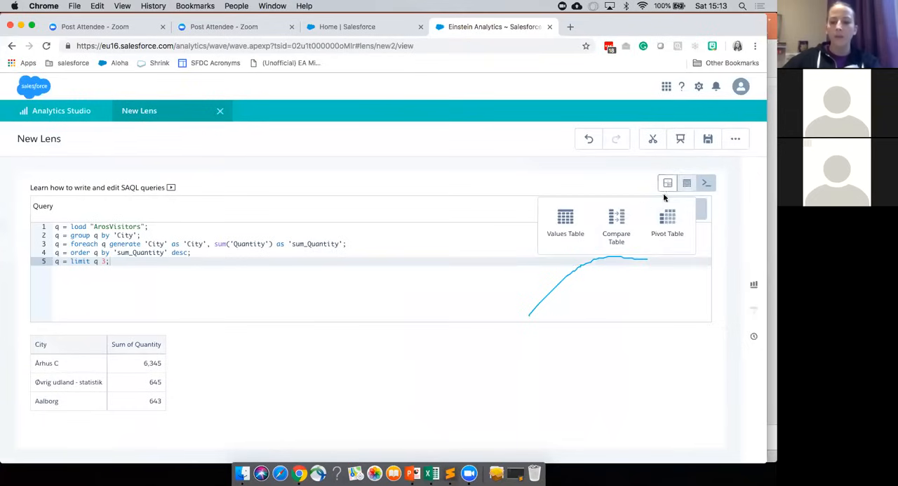
left_click(668, 186)
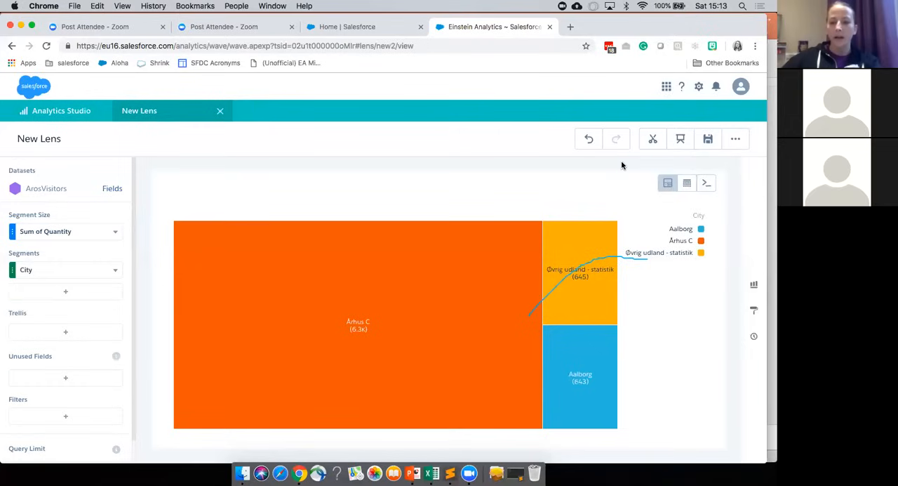
Step: Clip the lens to the dashboard designer with the display label Test
left_click(653, 141)
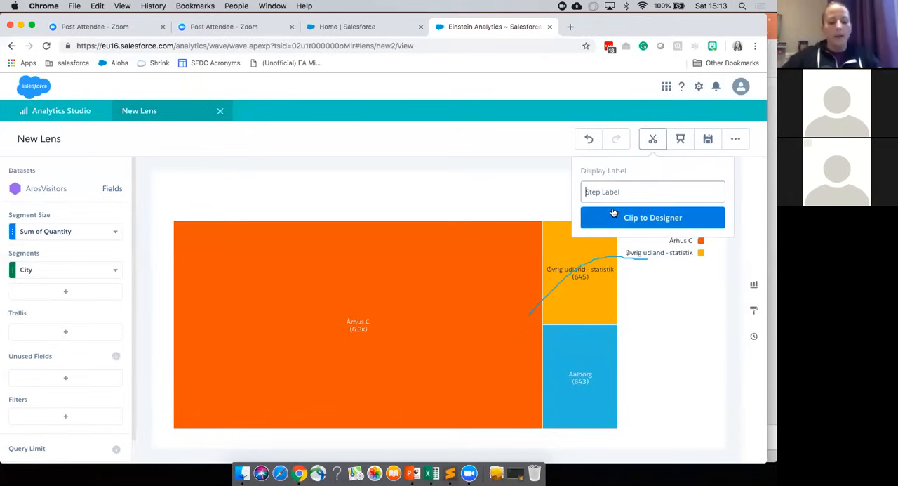
type("Test")
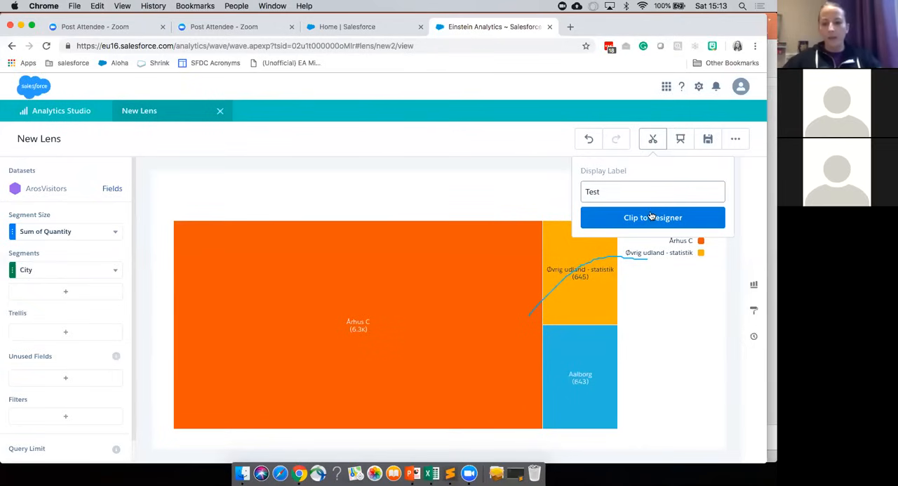
left_click(651, 217)
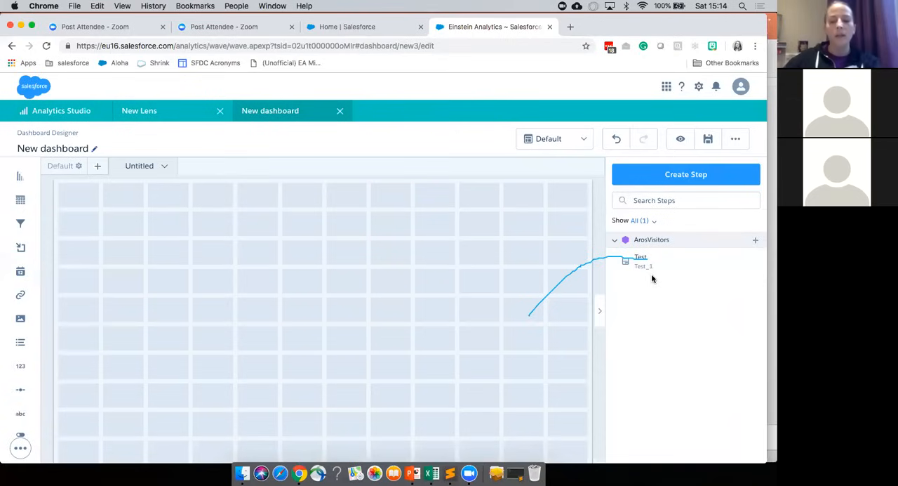
Step: Place the Test step as a chart in the dashboard canvas's upper-left corner and add a text widget beside it
left_click_drag(644, 265, 190, 251)
left_click_drag(303, 318, 269, 343)
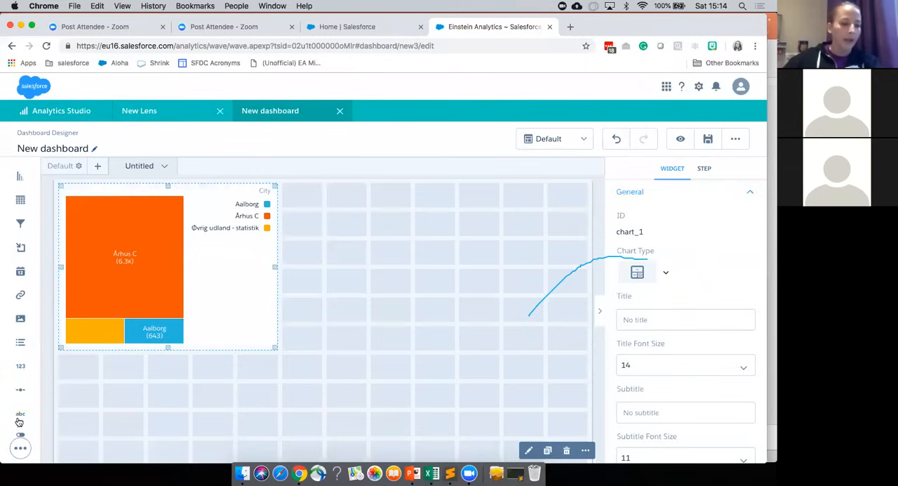
left_click_drag(21, 415, 405, 223)
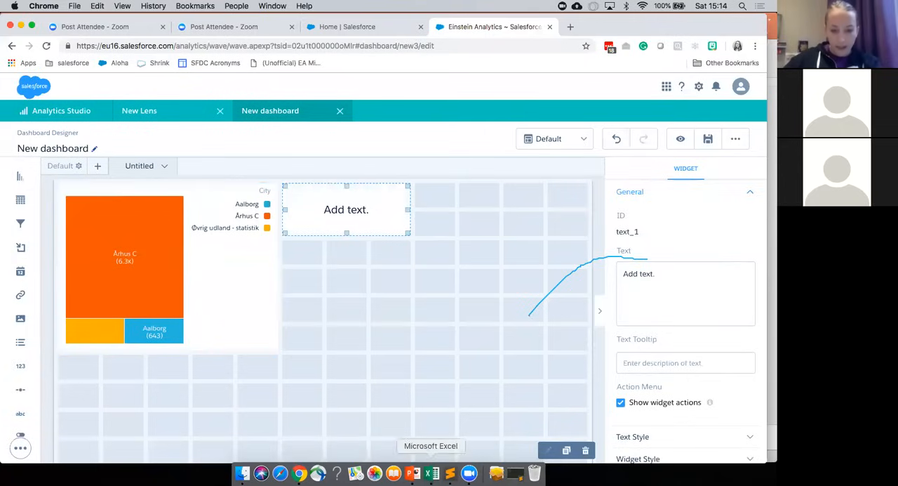
Step: Switch to the PowerPoint presentation, start the slide show from the "Let's look at the UI" slide and advance one slide
left_click(410, 473)
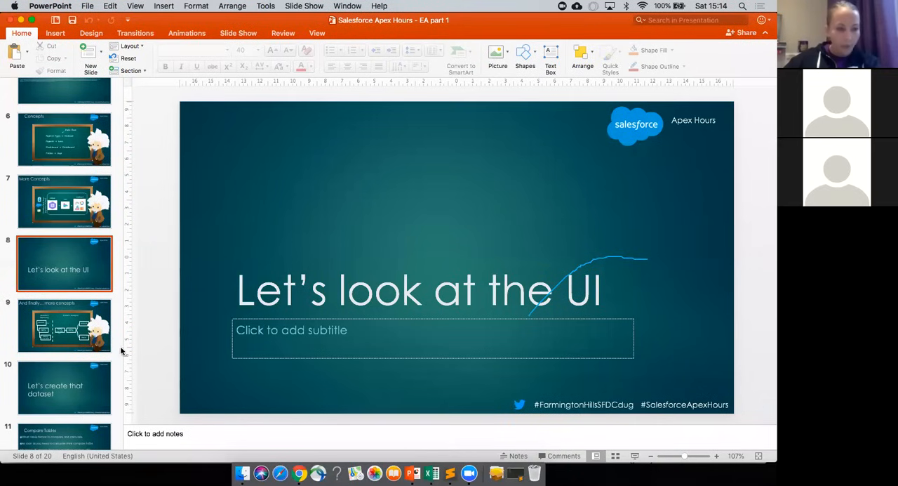
left_click(635, 456)
key("Right")
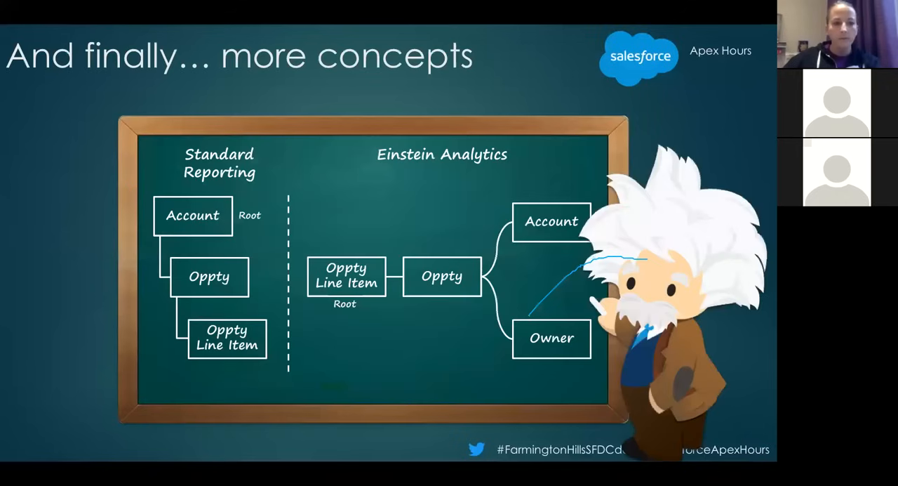
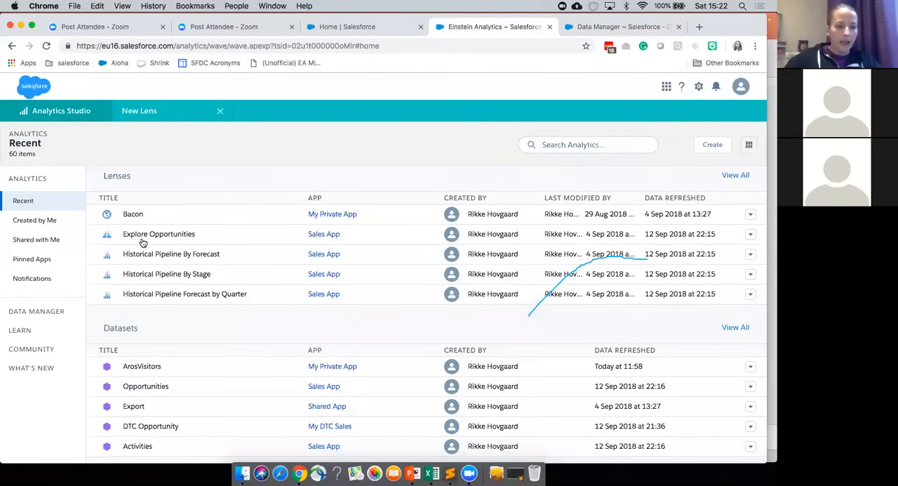
Step: Open the ApexHours dataset from the recent datasets in a new lens
scroll(142, 242, "up", 5)
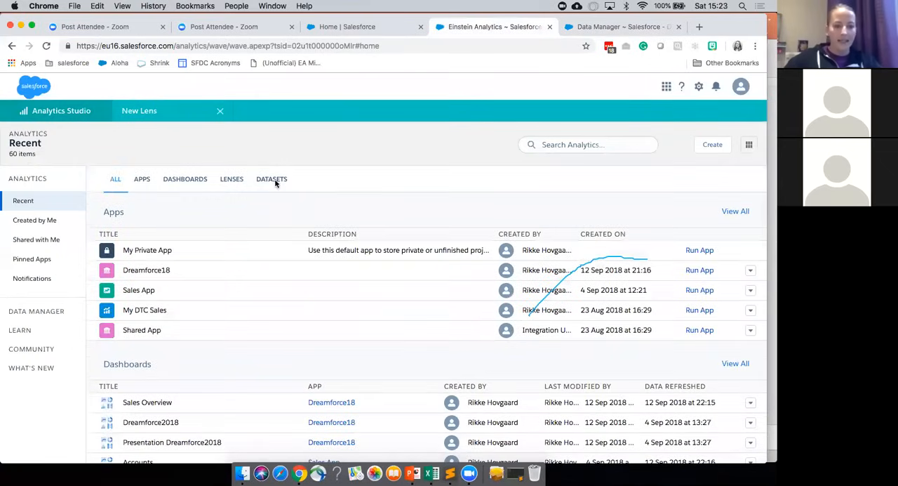
left_click(274, 180)
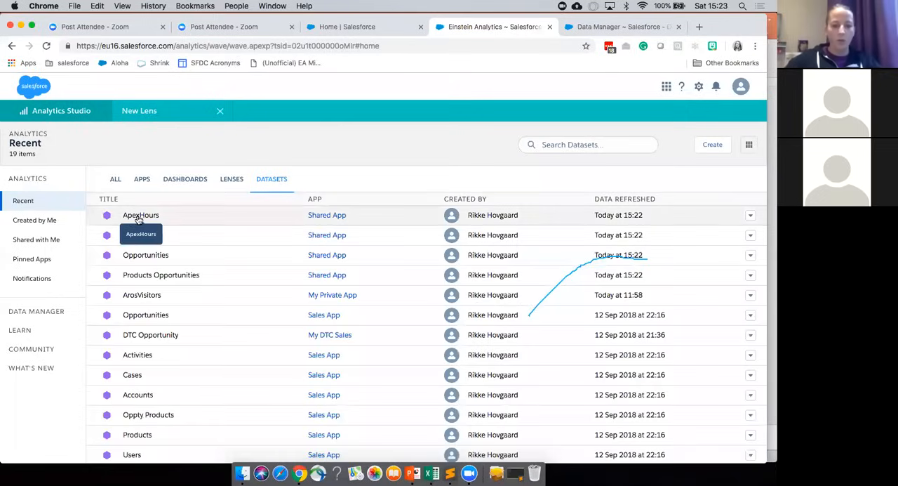
left_click(138, 217)
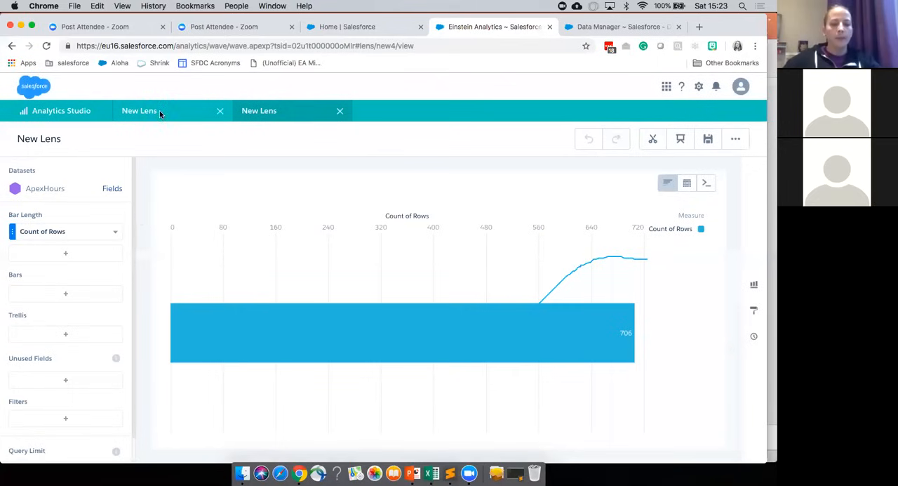
Step: Return to the Analytics Studio home and create a blank dashboard
left_click(54, 117)
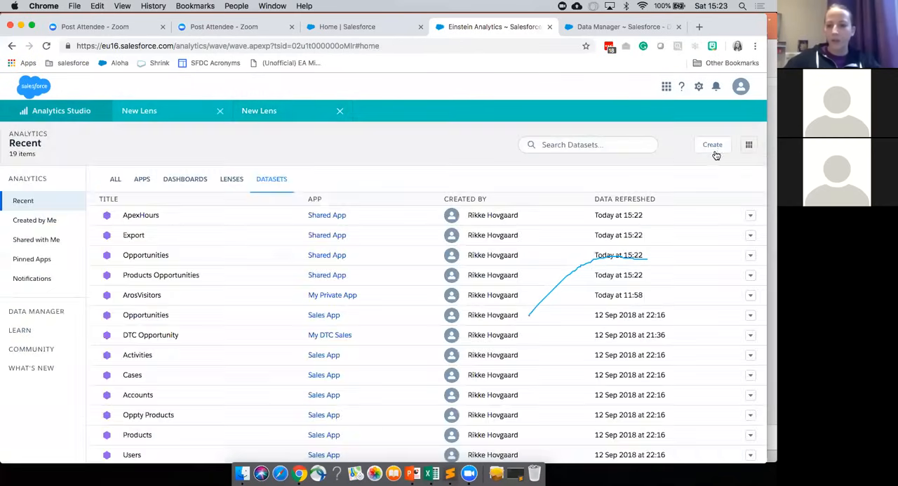
left_click(710, 147)
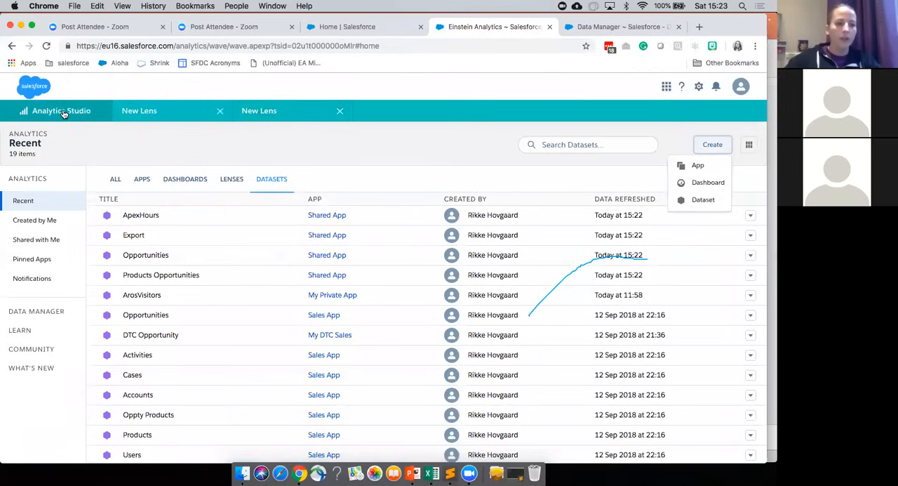
left_click(714, 183)
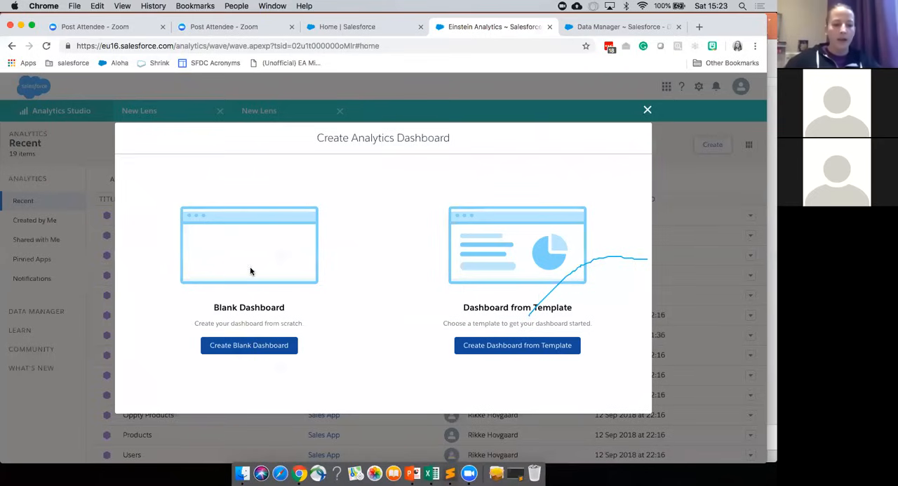
left_click(267, 347)
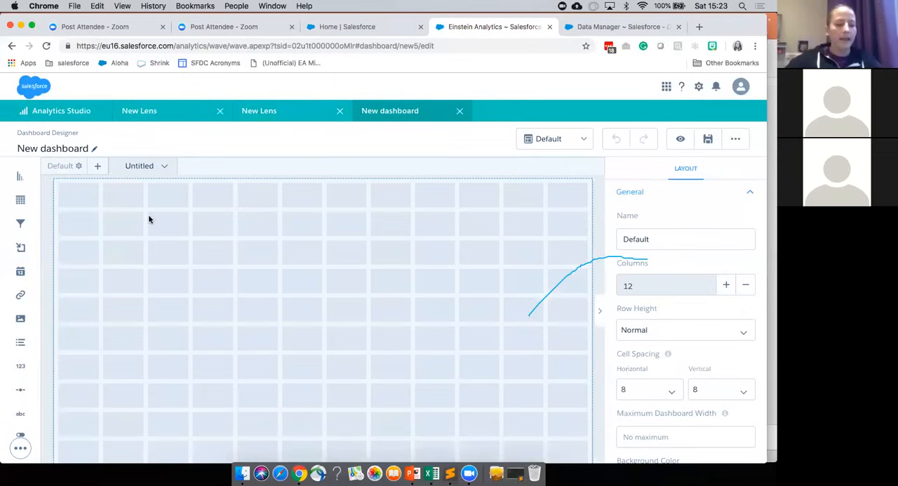
Step: Create a dashboard step from the ApexHours dataset and name it PoP
left_click(487, 313)
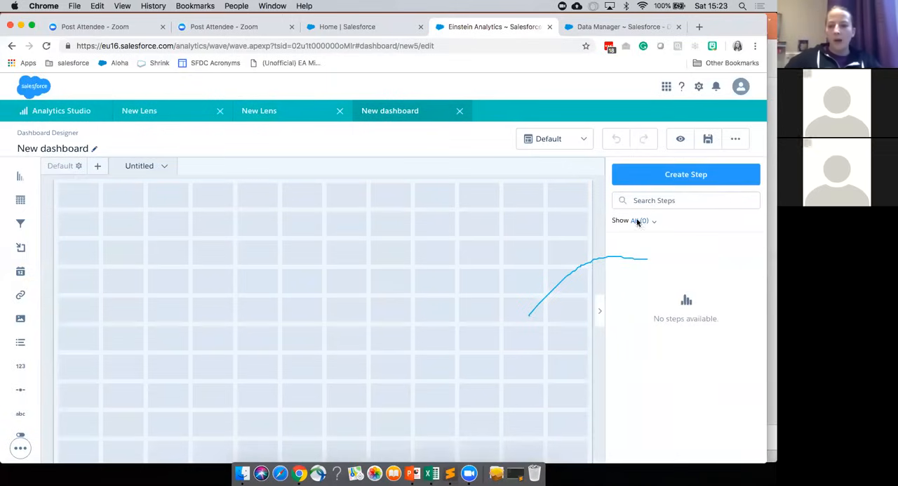
left_click(672, 177)
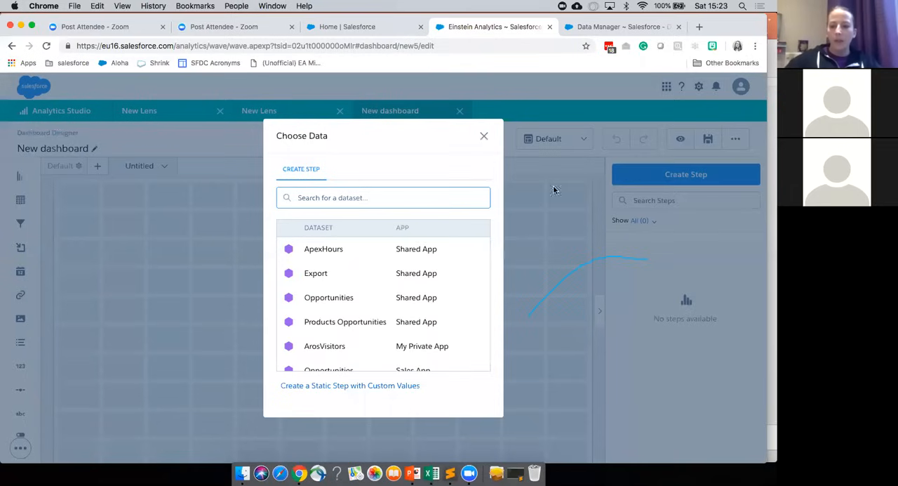
left_click(328, 249)
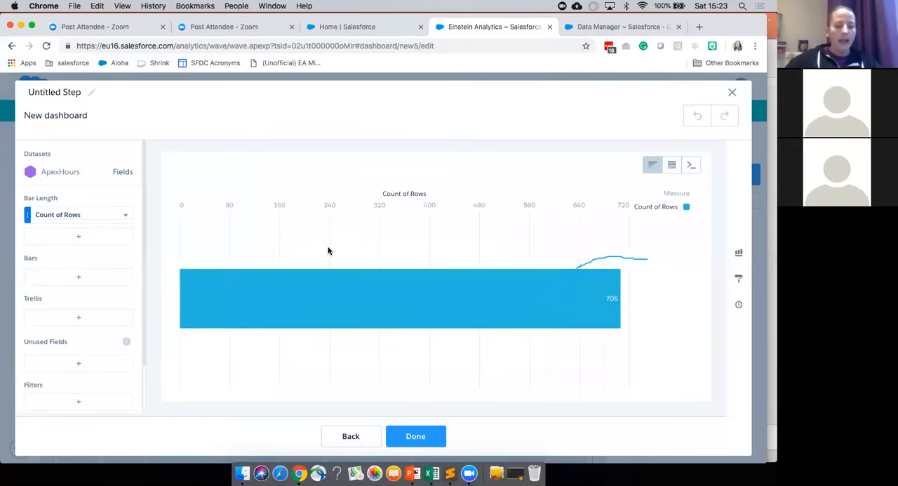
left_click(44, 92)
type("PoP")
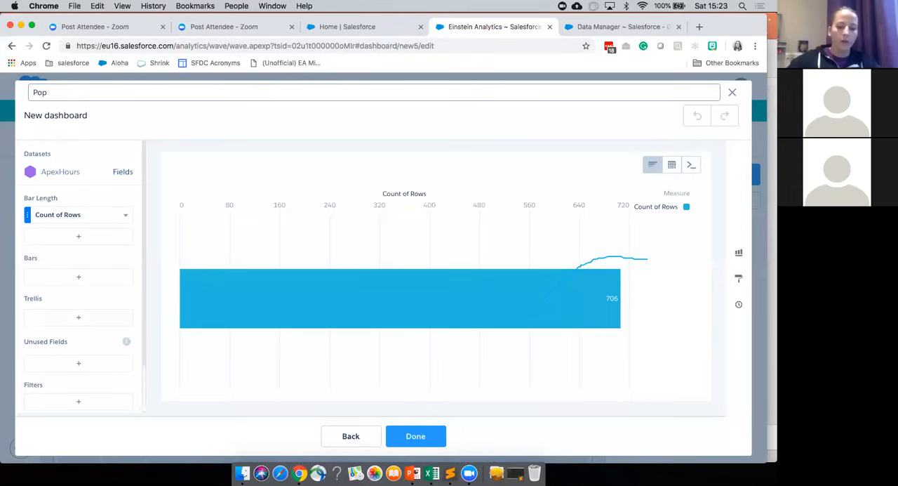
Step: Set the bar length to Sum of Amount and group the bars by Close Date (Year-Month)
left_click(101, 220)
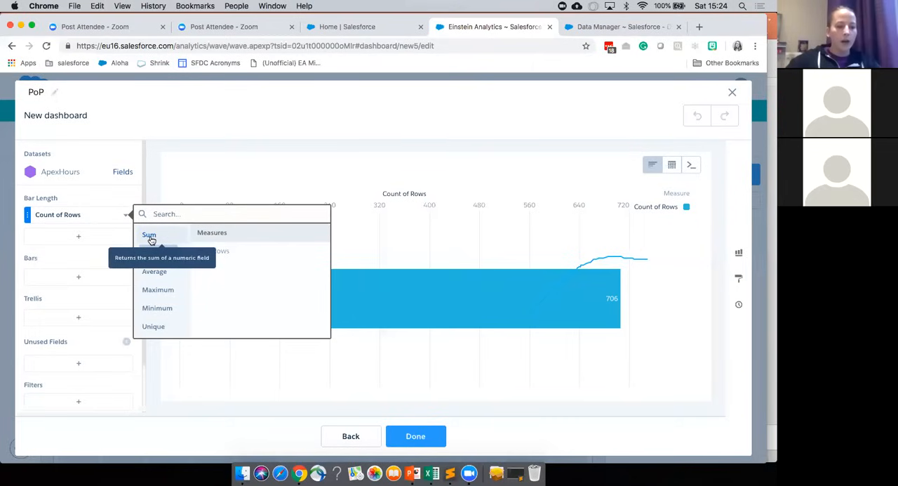
left_click(226, 251)
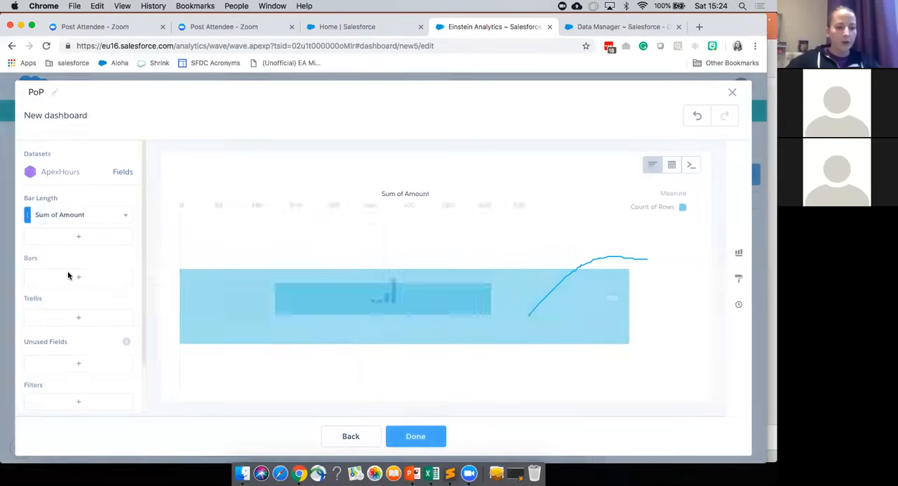
left_click(72, 281)
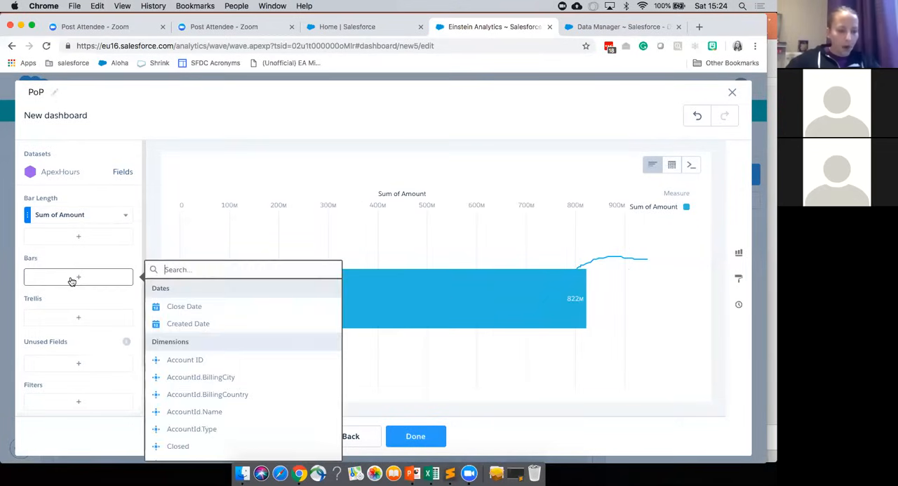
scroll(183, 344, "down", 3)
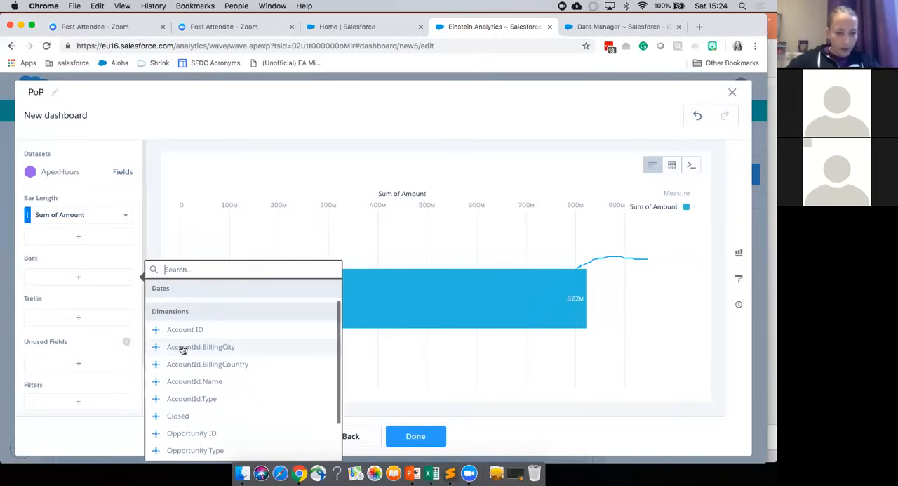
scroll(184, 347, "down", 1)
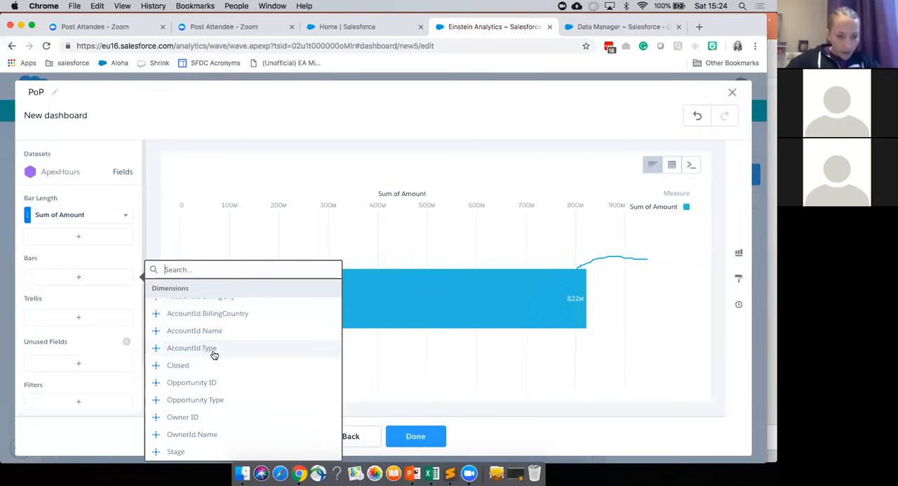
scroll(210, 377, "up", 4)
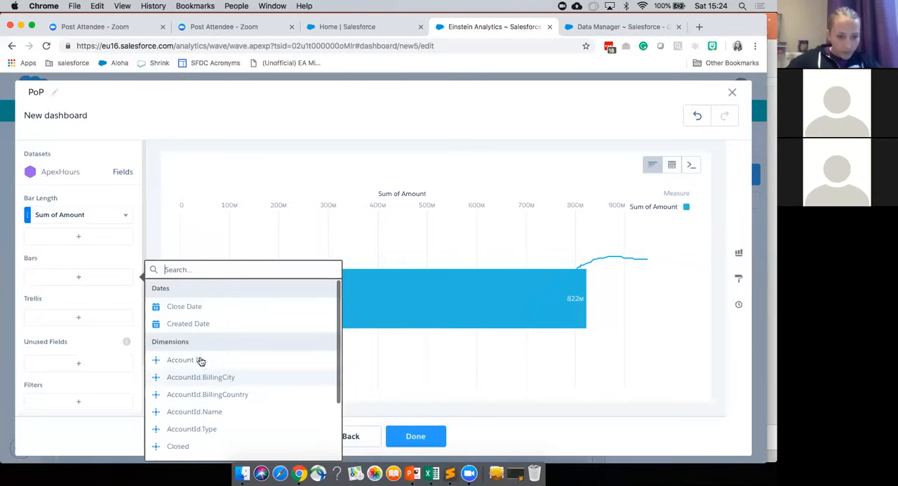
left_click(191, 306)
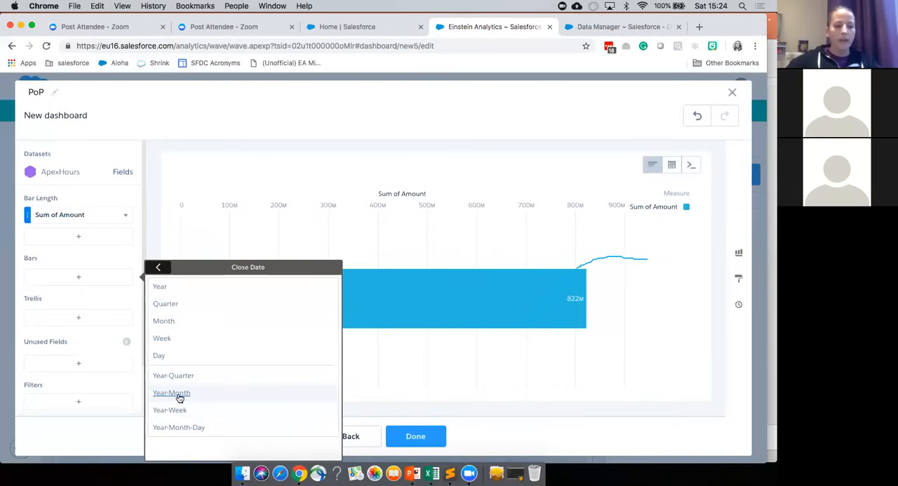
left_click(182, 393)
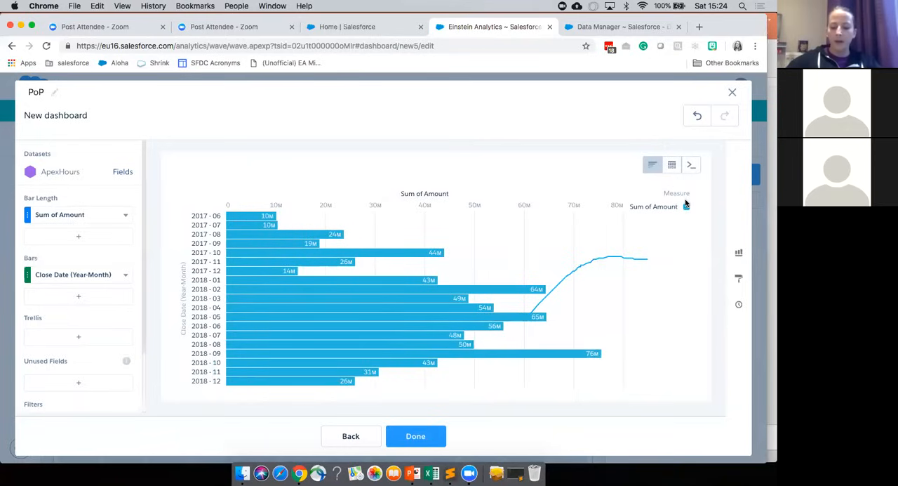
Step: Convert the chart to a compare table and add a second Sum of Amount measure
left_click(673, 169)
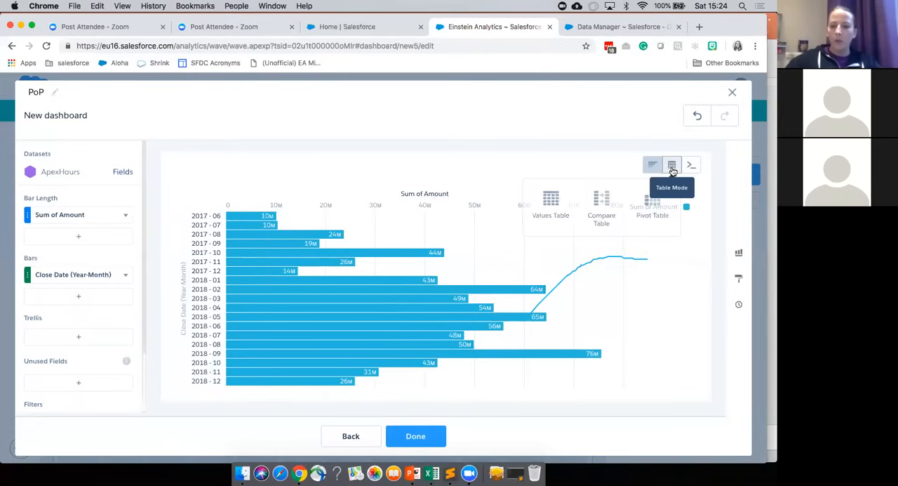
left_click(603, 203)
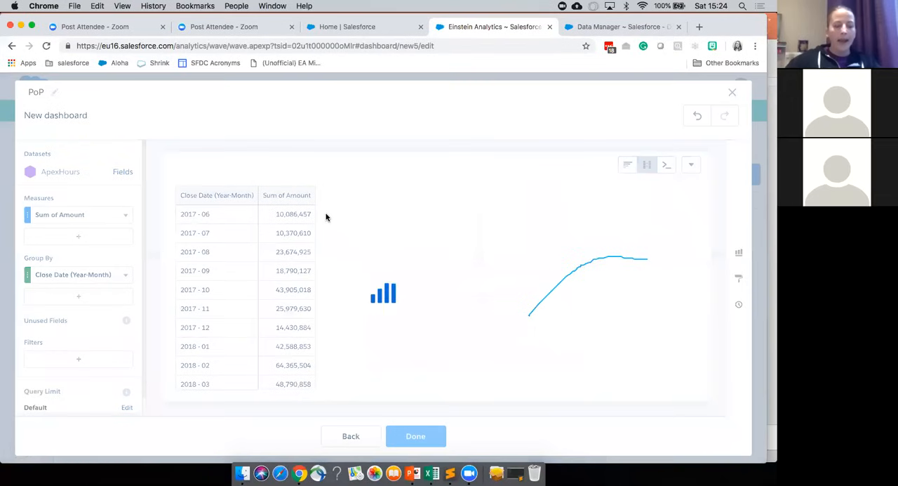
left_click(80, 239)
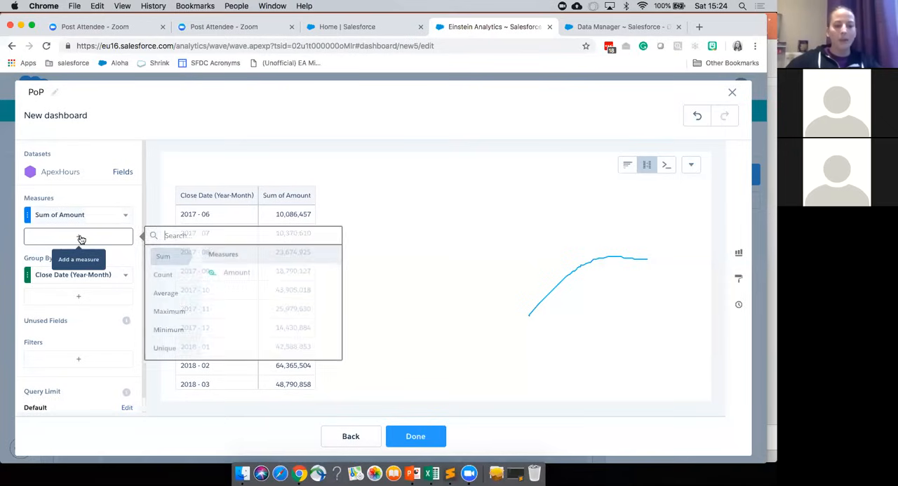
left_click(237, 276)
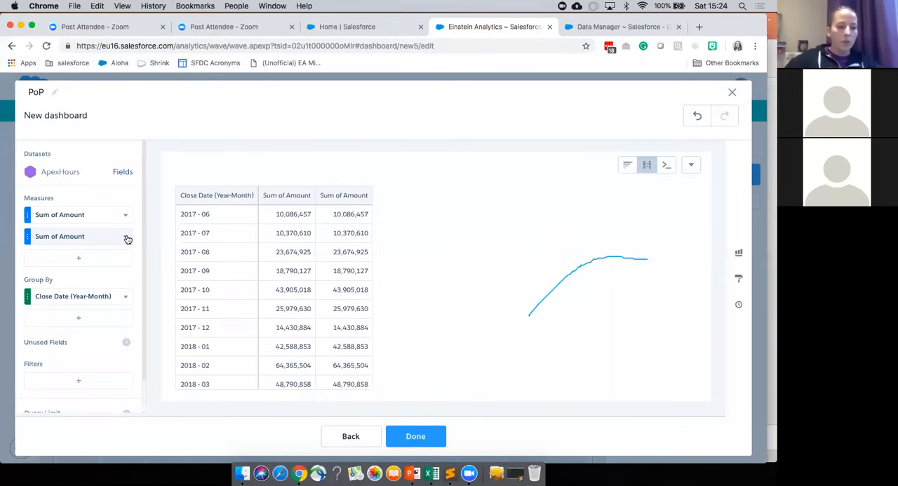
Step: Open the second Sum of Amount column for editing and set its column header to PoP
left_click(126, 238)
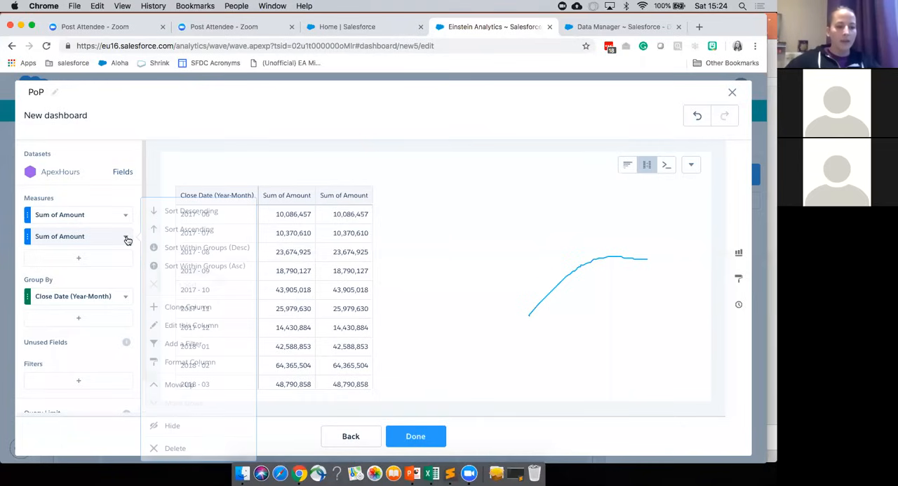
left_click(229, 327)
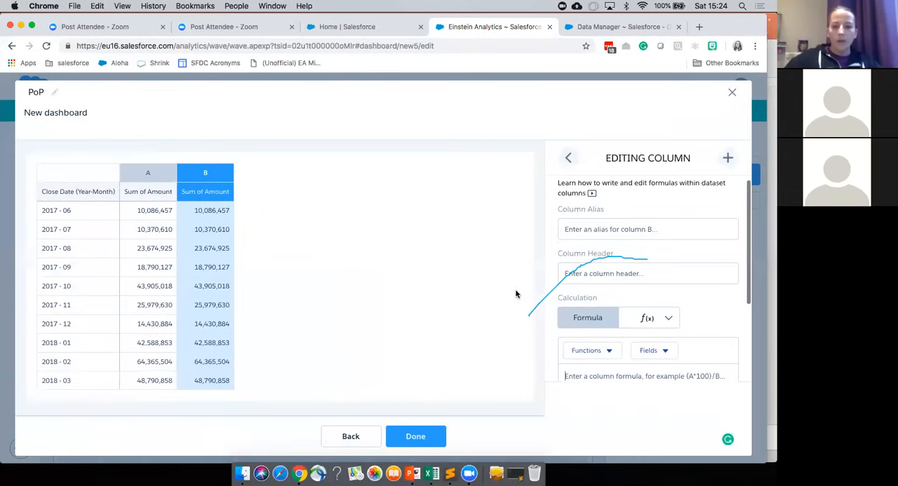
left_click(598, 228)
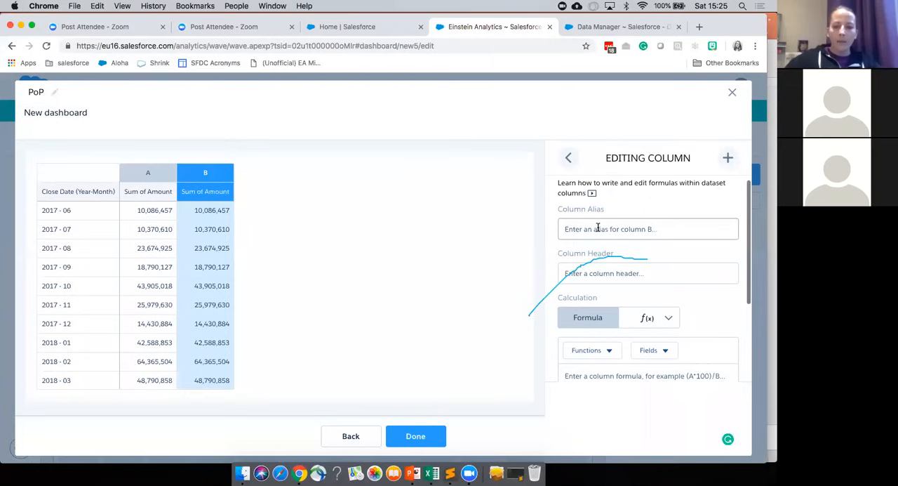
left_click(598, 273)
type("POP")
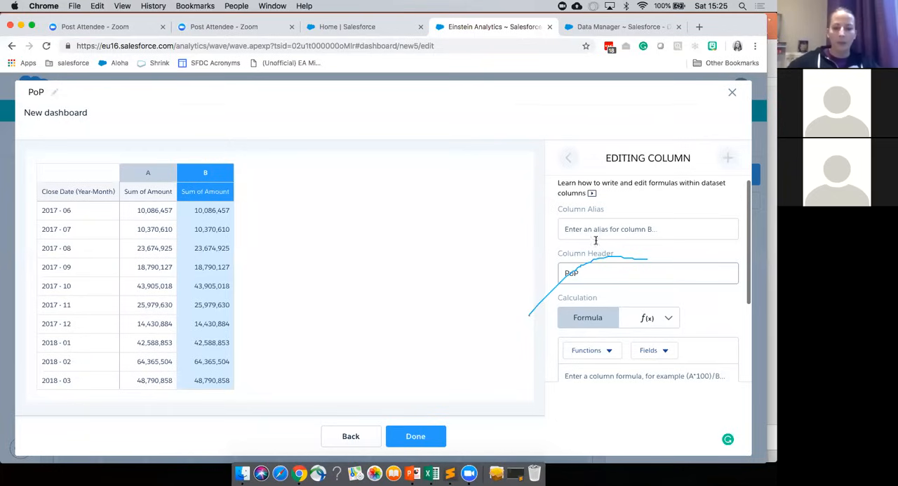
Step: Set the PoP column's calculation to the Period Over Period function
scroll(673, 280, "down", 3)
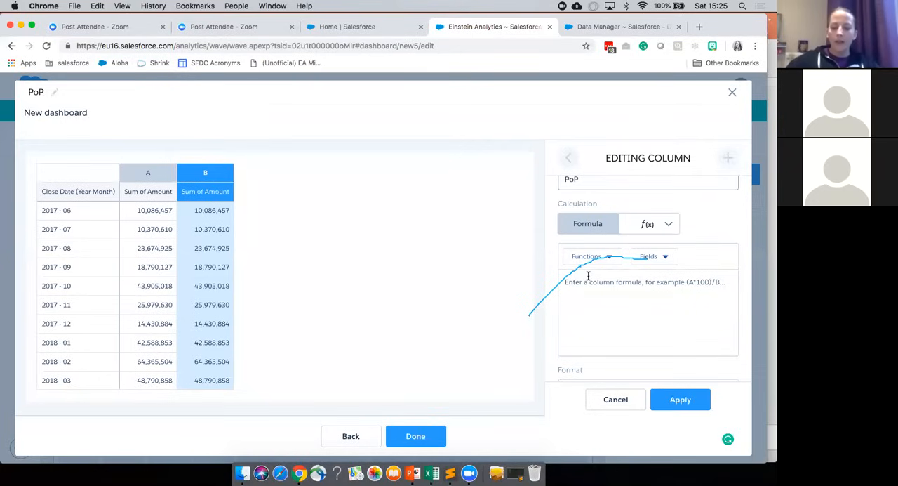
left_click(664, 227)
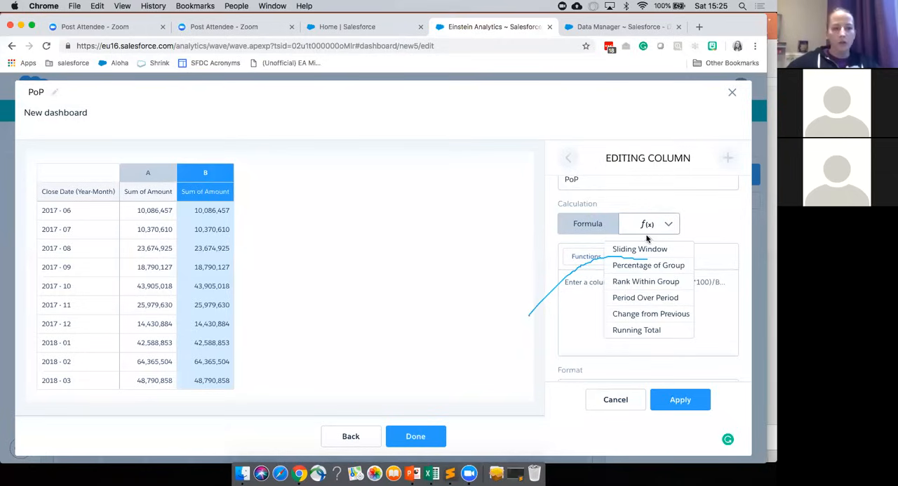
left_click(667, 299)
scroll(667, 301, "down", 1)
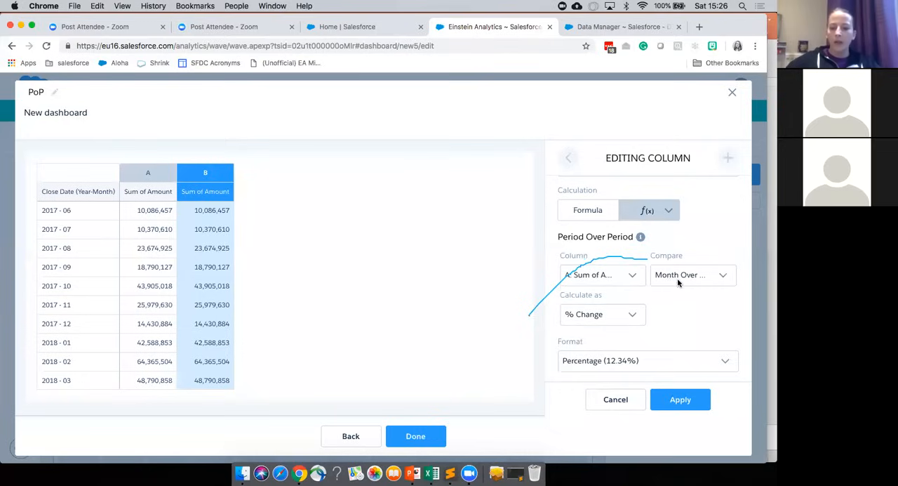
Step: Compare column A, Sum of Amount, Month Over Month as % Change, then apply the calculation and close the column editor
left_click(610, 274)
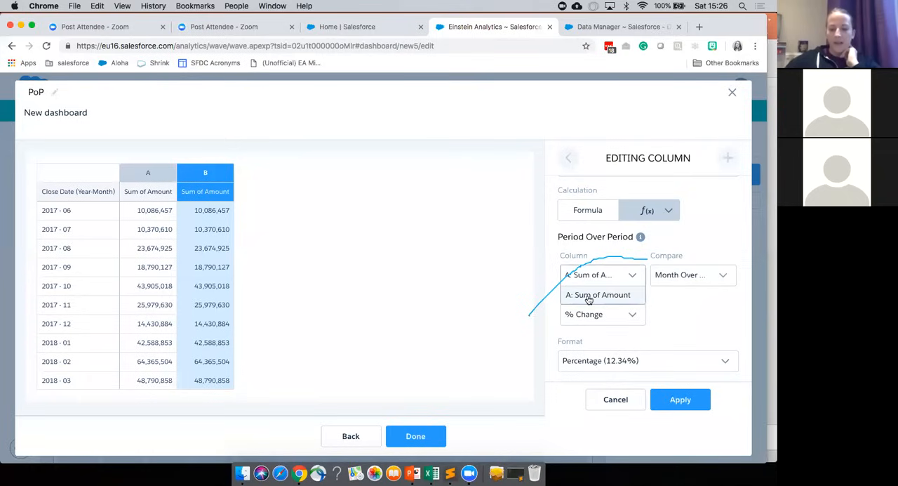
left_click(667, 299)
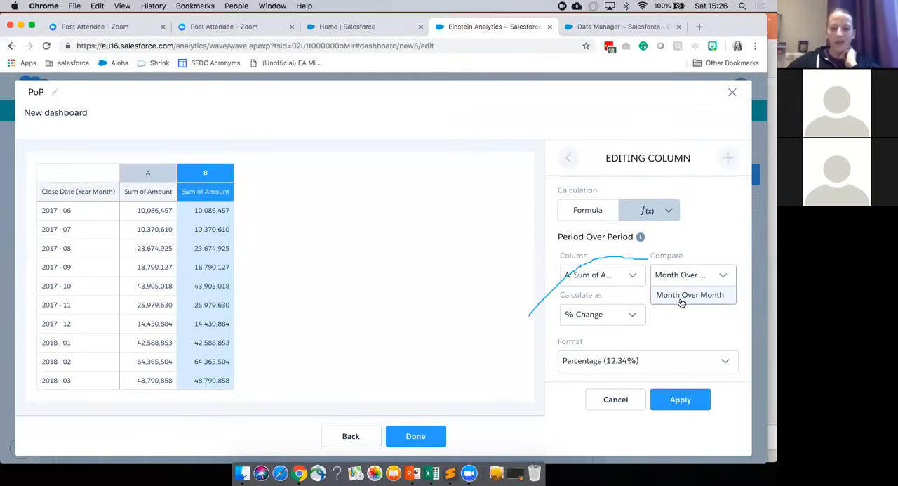
left_click(676, 327)
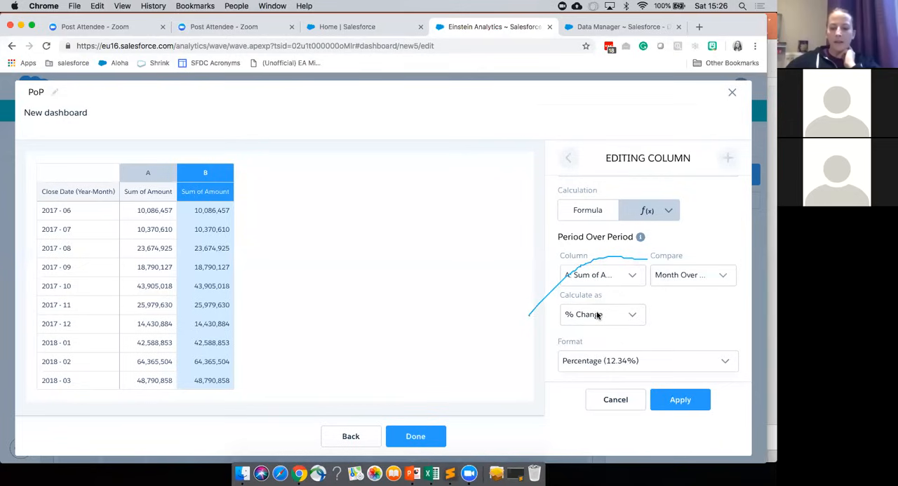
left_click(597, 313)
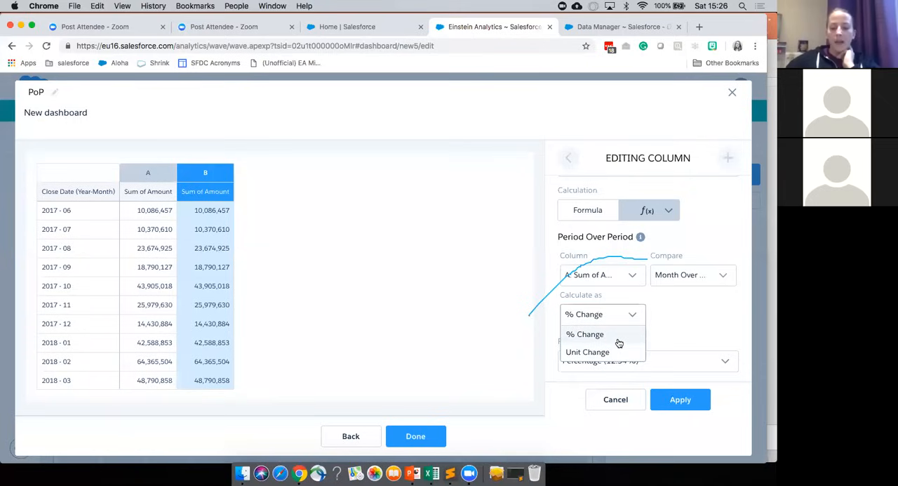
left_click(617, 337)
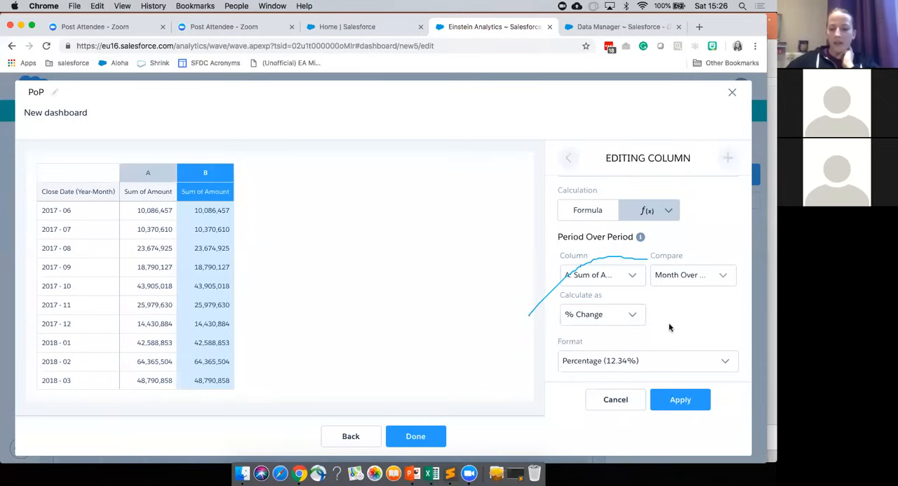
left_click(670, 401)
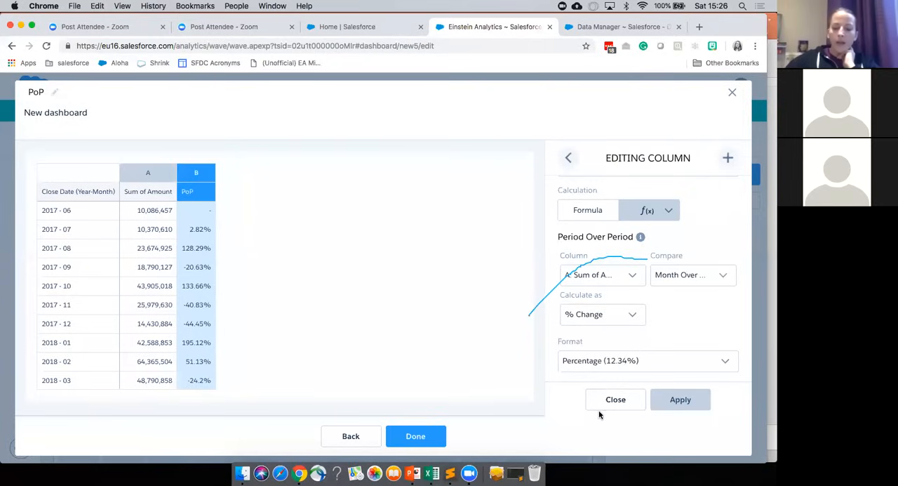
left_click(616, 402)
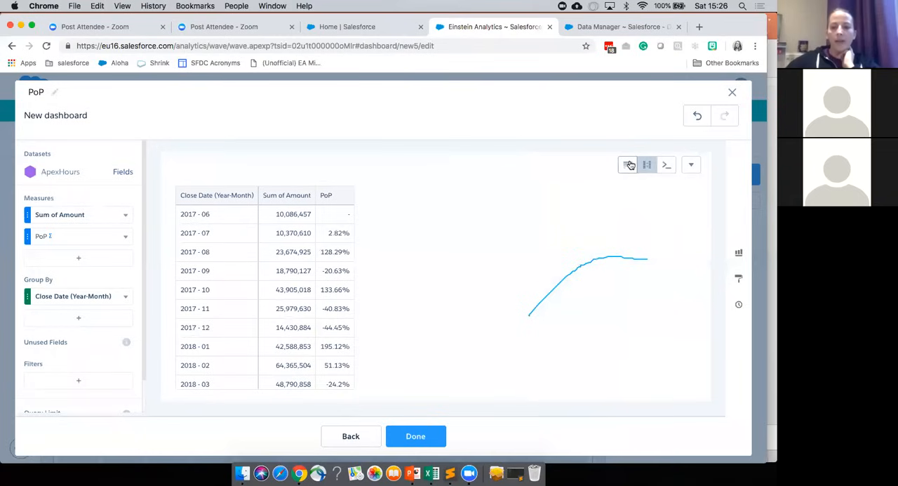
Step: Return to chart view and apply the suggested combo chart with Sum of Amount as columns and PoP as a line
left_click(628, 165)
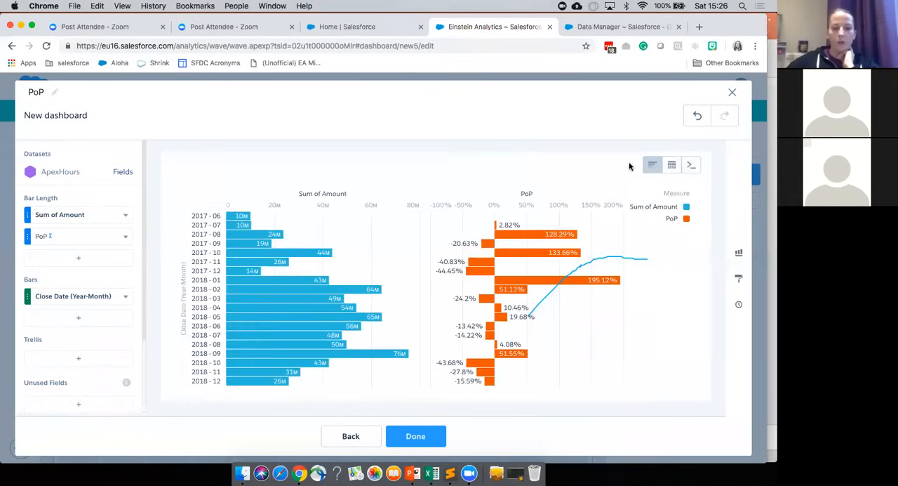
left_click(738, 251)
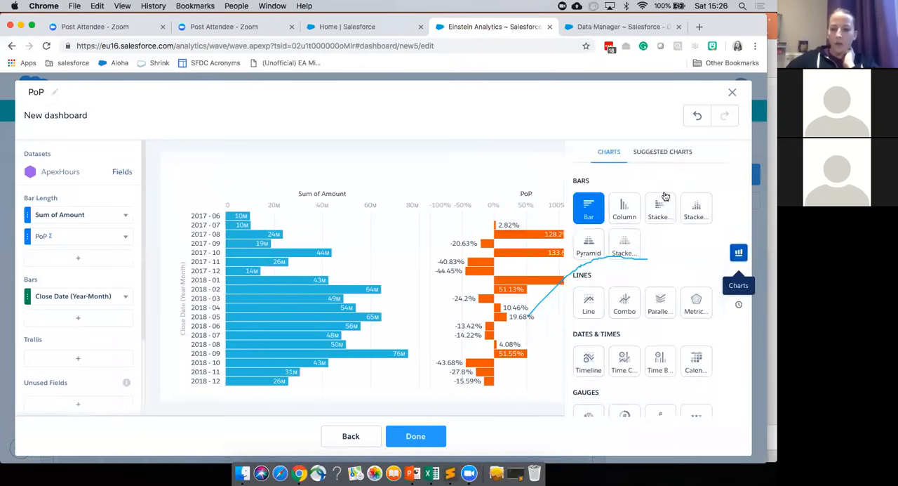
left_click(652, 152)
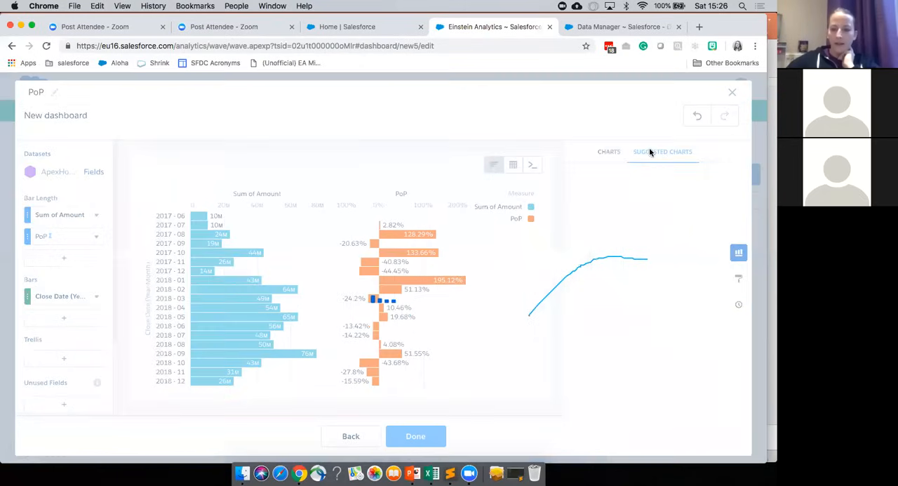
scroll(657, 361, "down", 5)
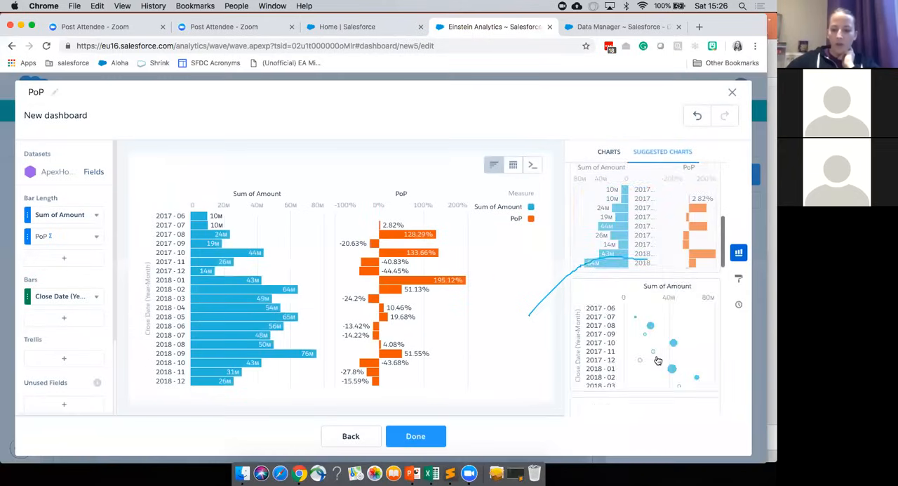
scroll(658, 361, "down", 5)
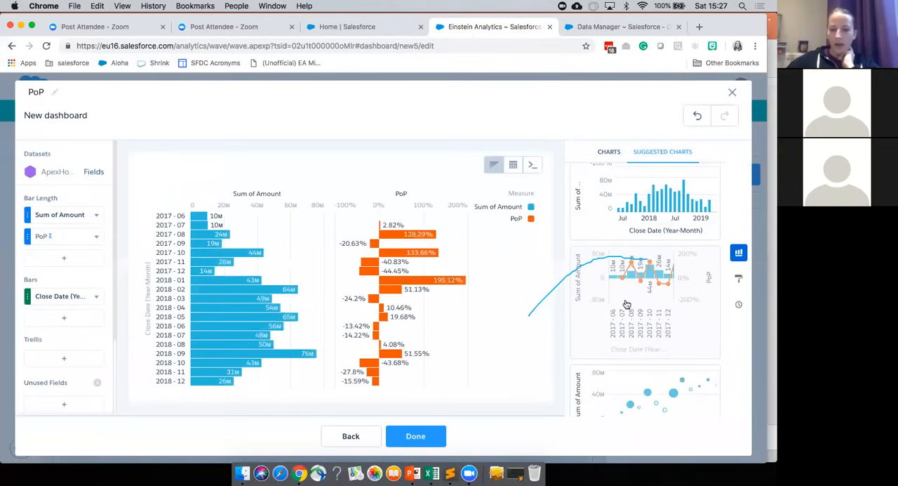
left_click(626, 305)
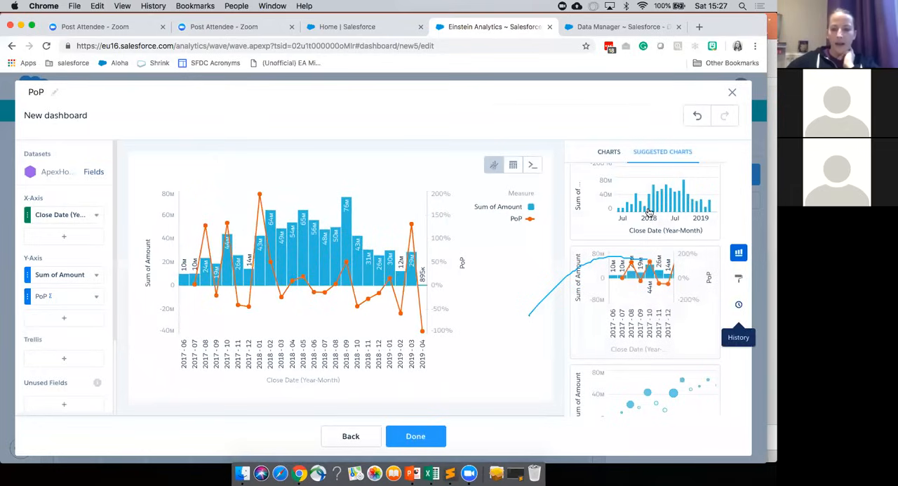
left_click(737, 257)
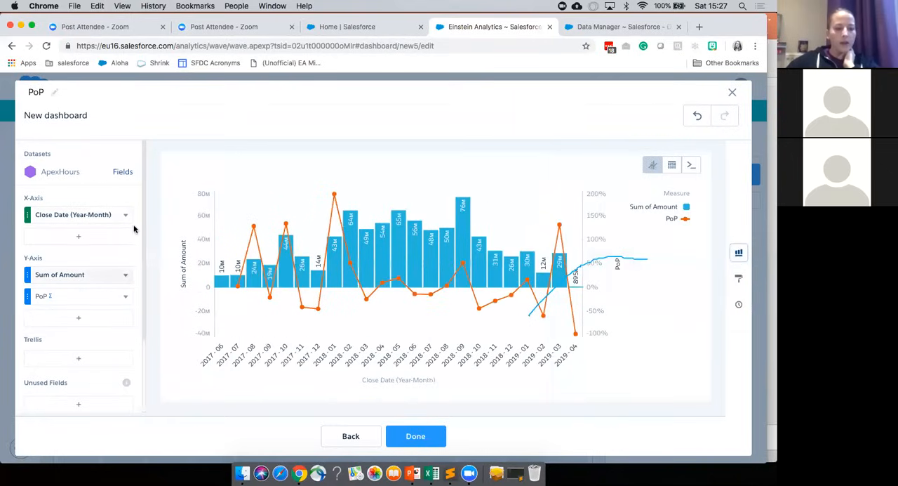
Step: Switch to the compare table to review the Sum of Amount column options, and undo the switch
left_click(672, 165)
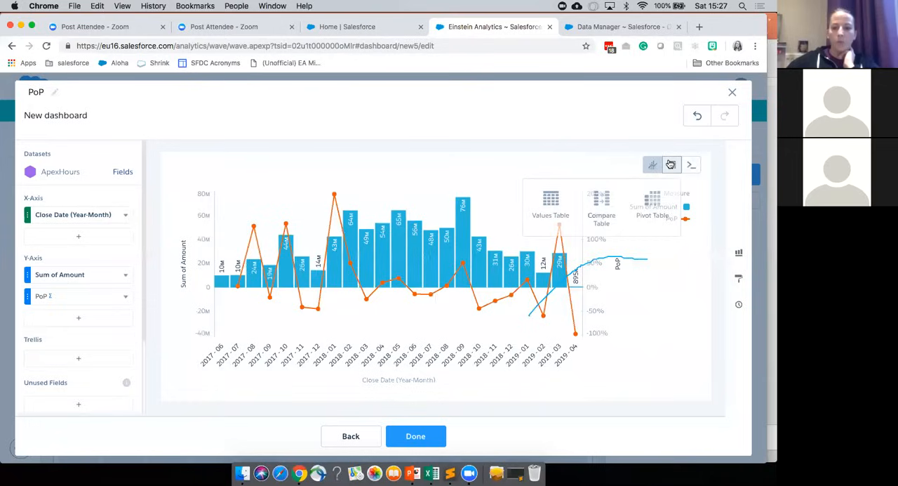
left_click(600, 215)
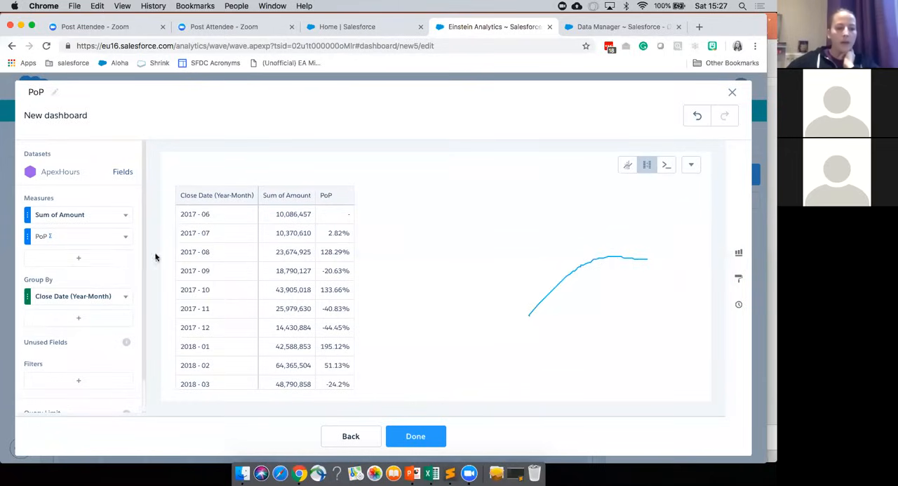
left_click(126, 215)
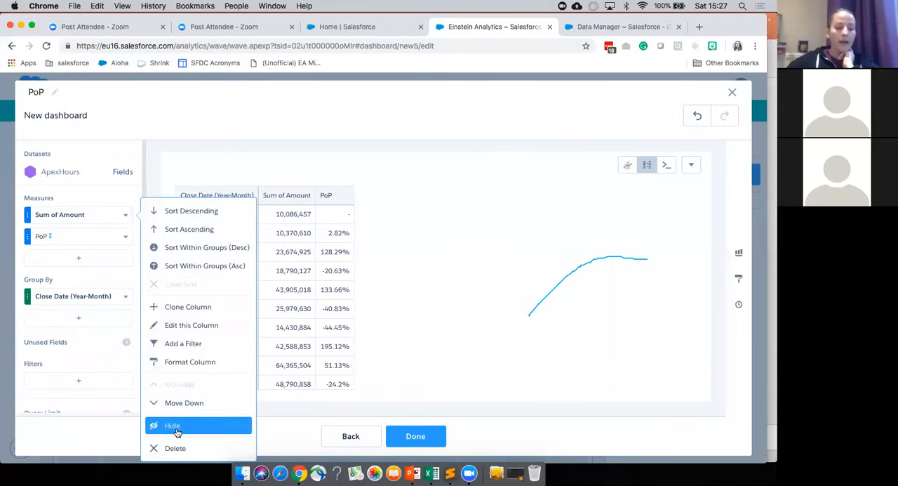
left_click(167, 172)
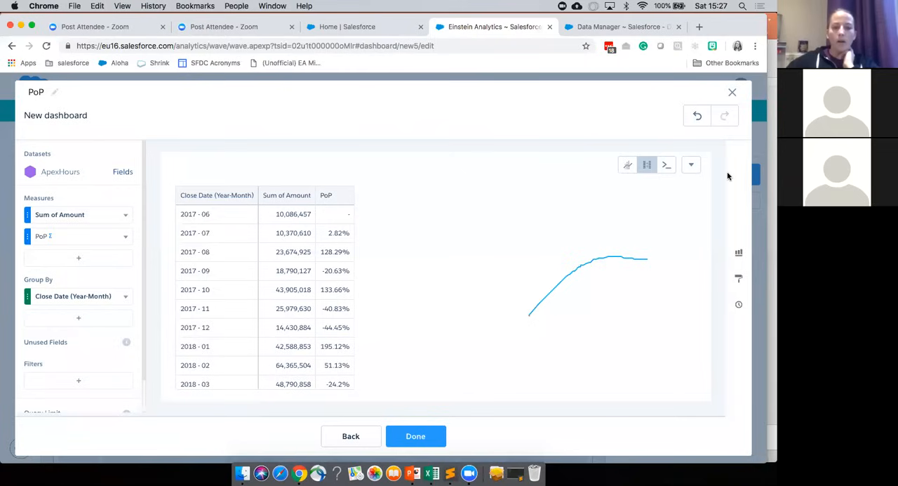
left_click(697, 119)
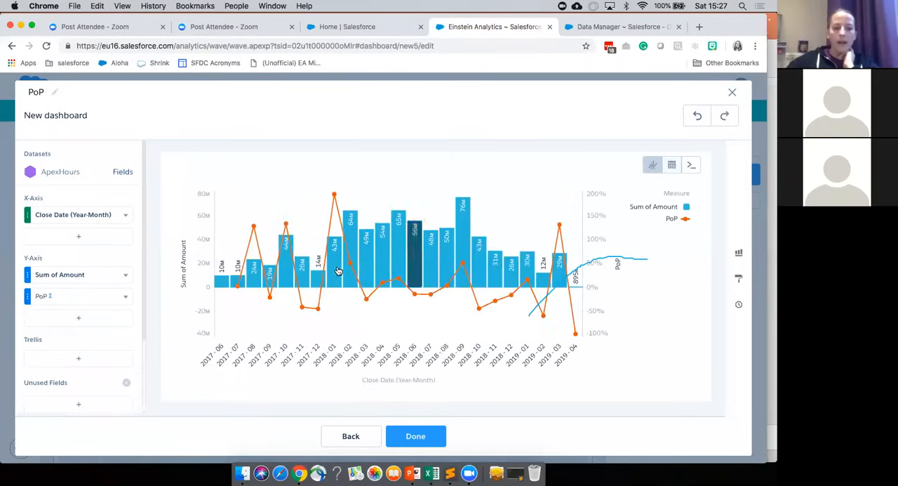
Step: Finish the PoP step and place it as a chart on the dashboard canvas
left_click(415, 435)
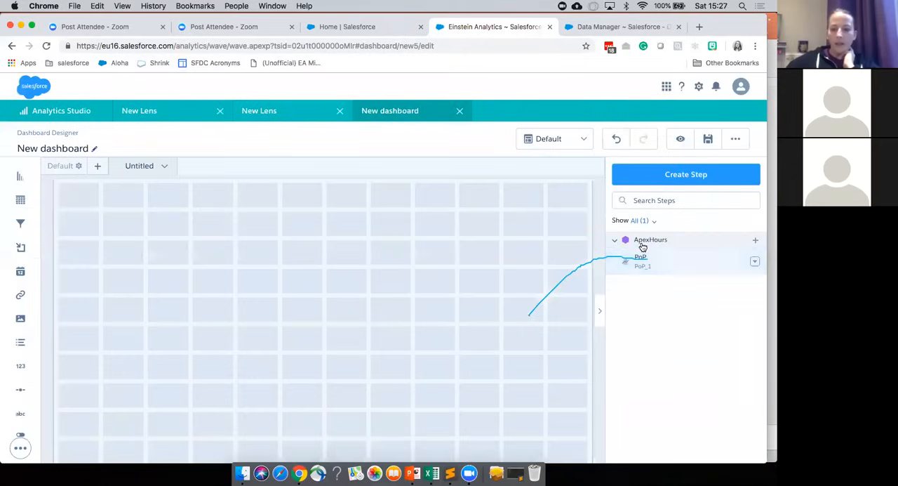
left_click_drag(659, 262, 330, 357)
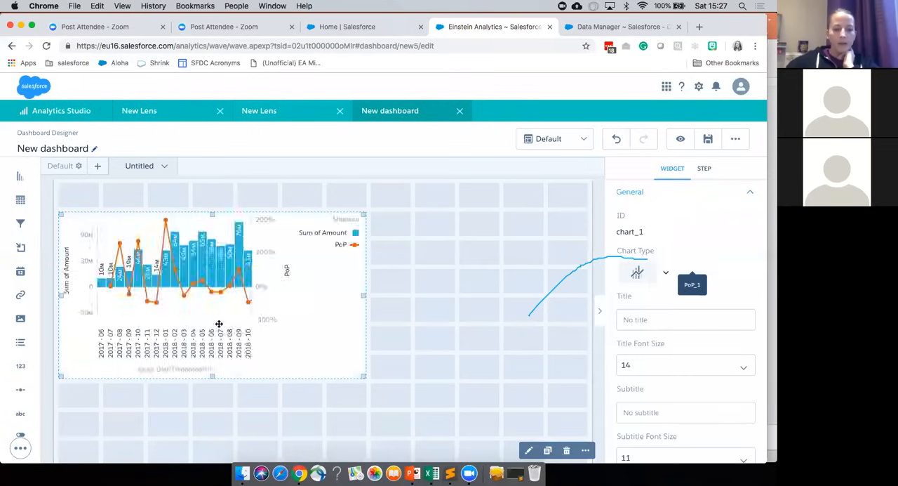
Step: Set the PoP chart's legend position to bottom-center and deselect the chart
scroll(670, 370, "down", 5)
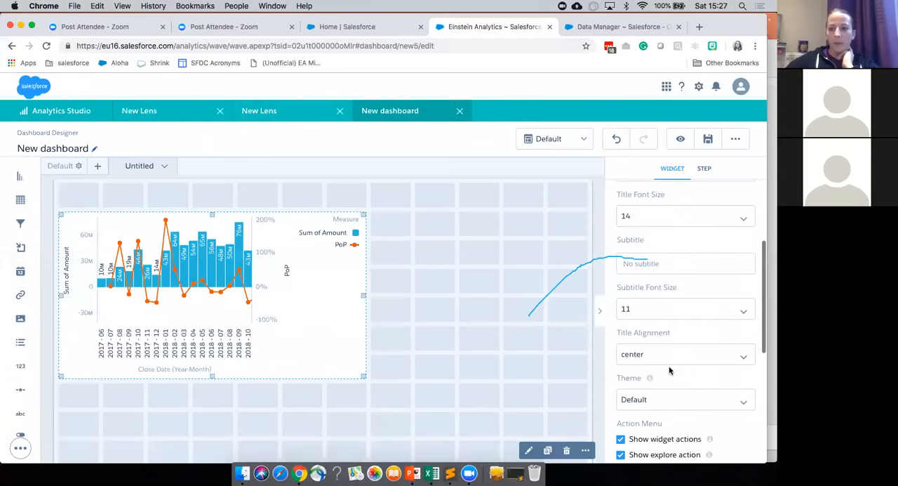
scroll(670, 371, "down", 5)
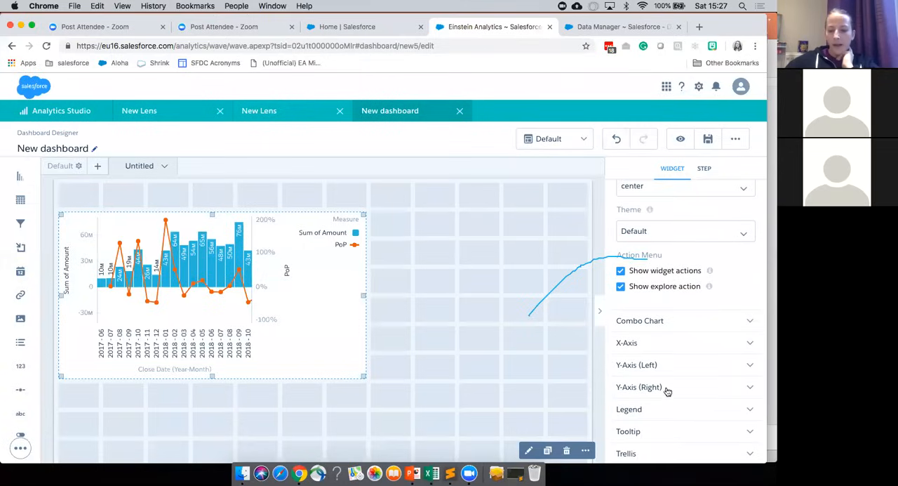
scroll(641, 363, "down", 1)
scroll(641, 363, "down", 3)
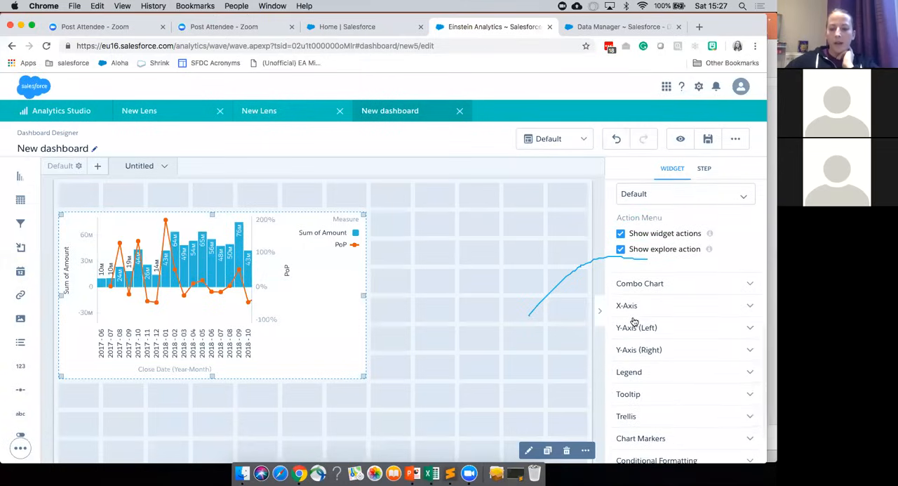
scroll(632, 339, "down", 1)
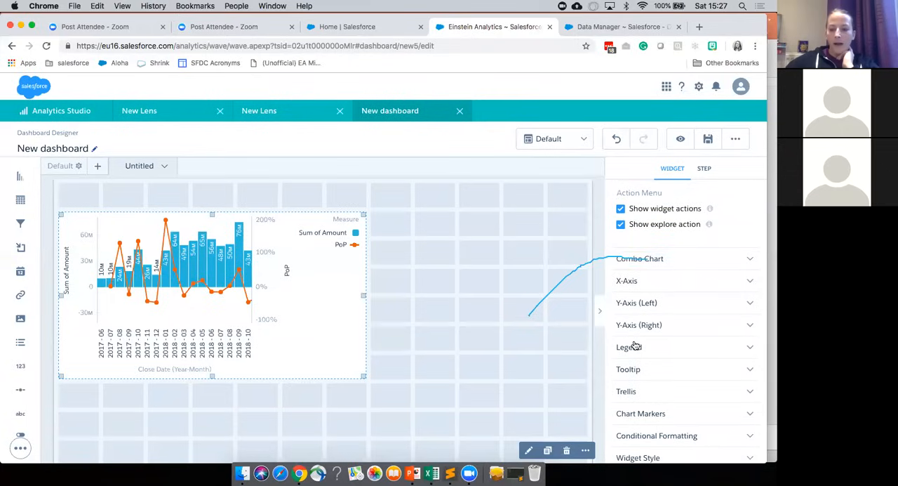
left_click(630, 346)
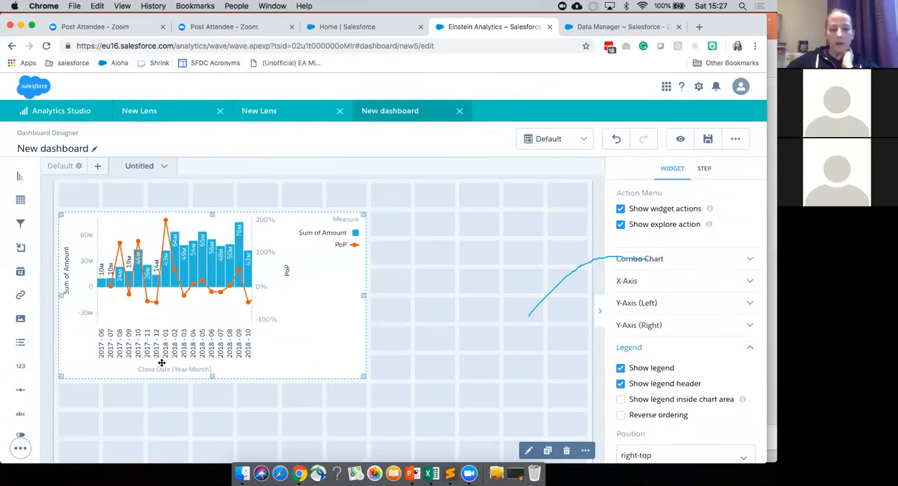
scroll(646, 363, "down", 5)
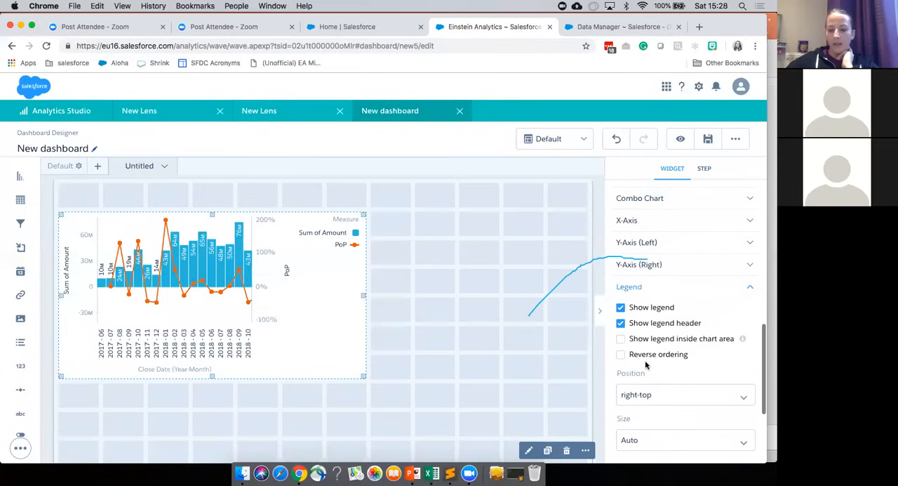
left_click(644, 370)
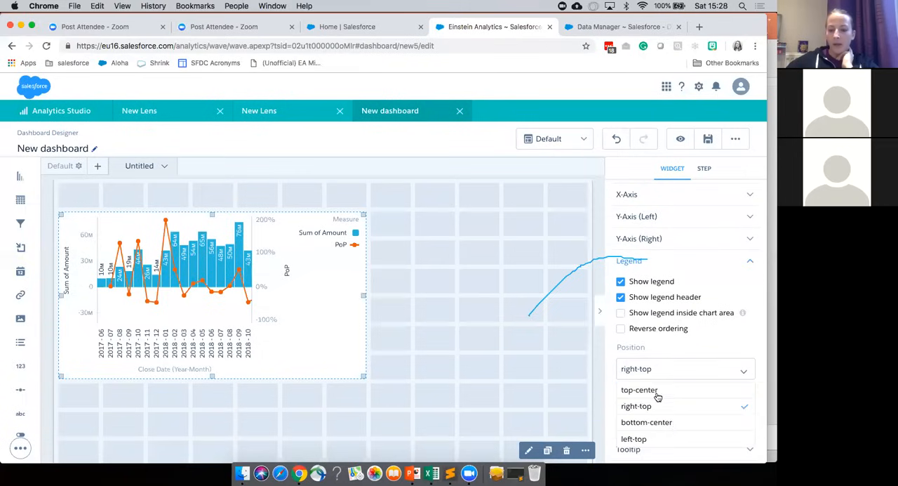
left_click(675, 425)
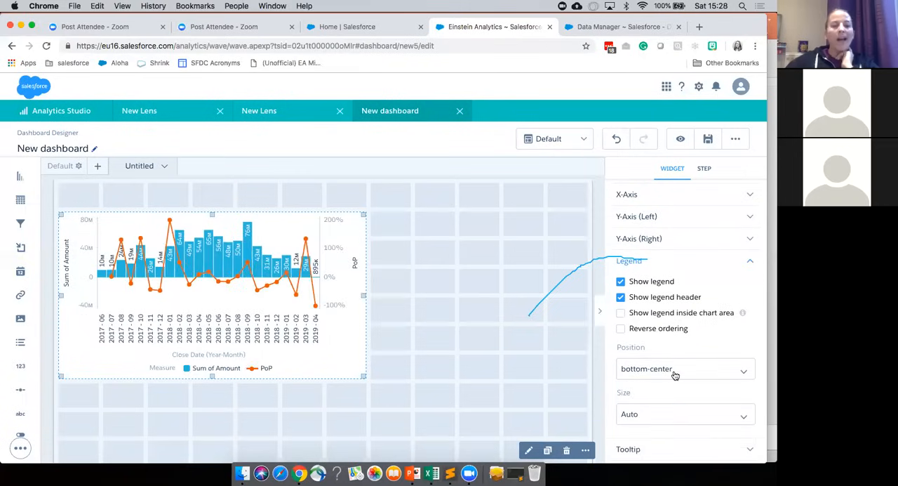
left_click(403, 347)
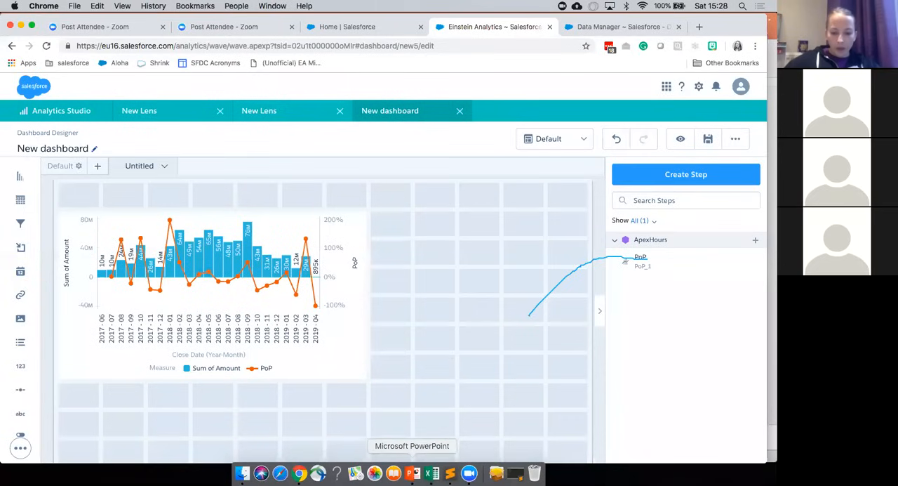
Step: Switch to PowerPoint and start the slide show from the Compare Tables slide
left_click(415, 465)
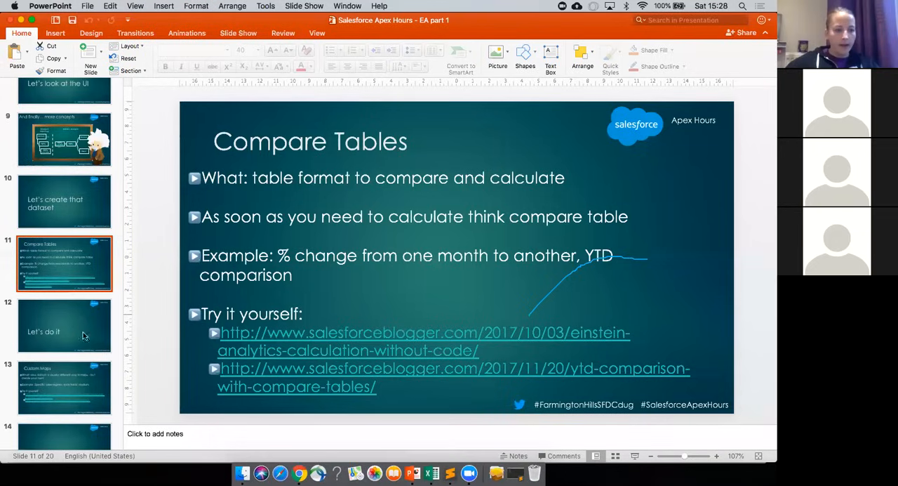
left_click(634, 456)
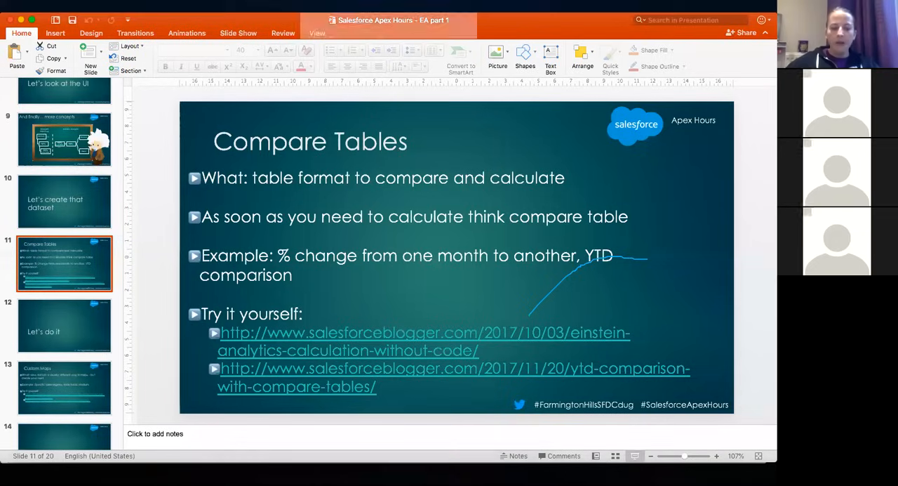
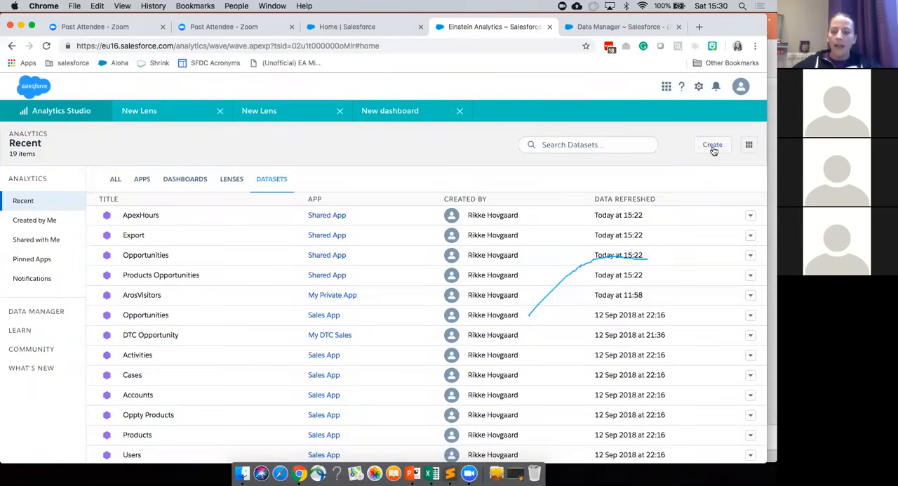
Step: Start a new dataset from the CSV file ArosVisitors.csv on the Desktop and proceed to its field attributes
left_click(710, 145)
left_click(702, 201)
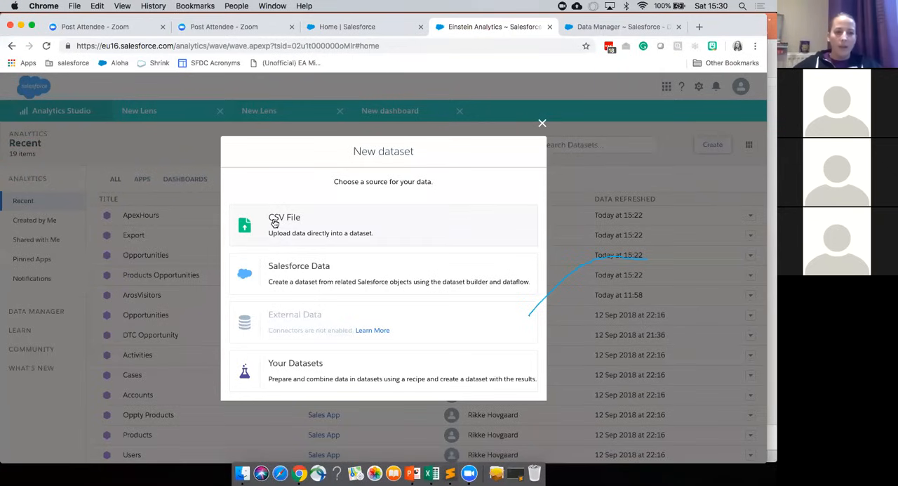
left_click(319, 225)
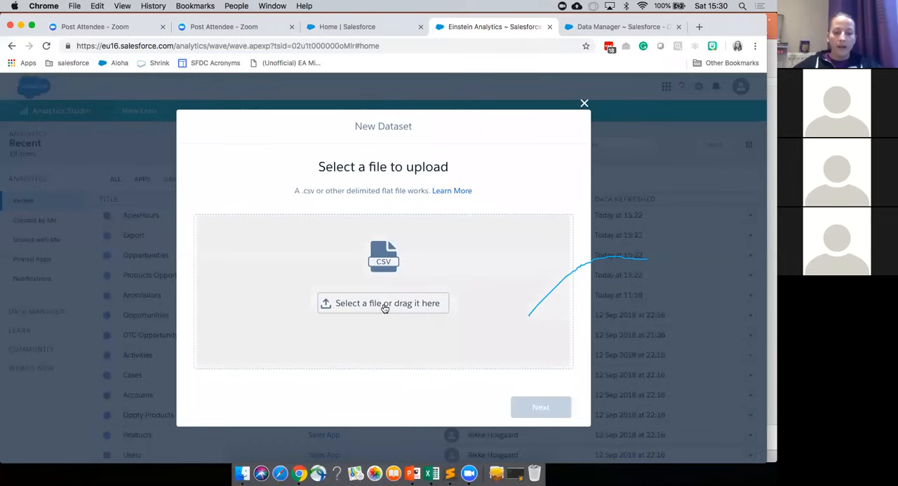
left_click(385, 307)
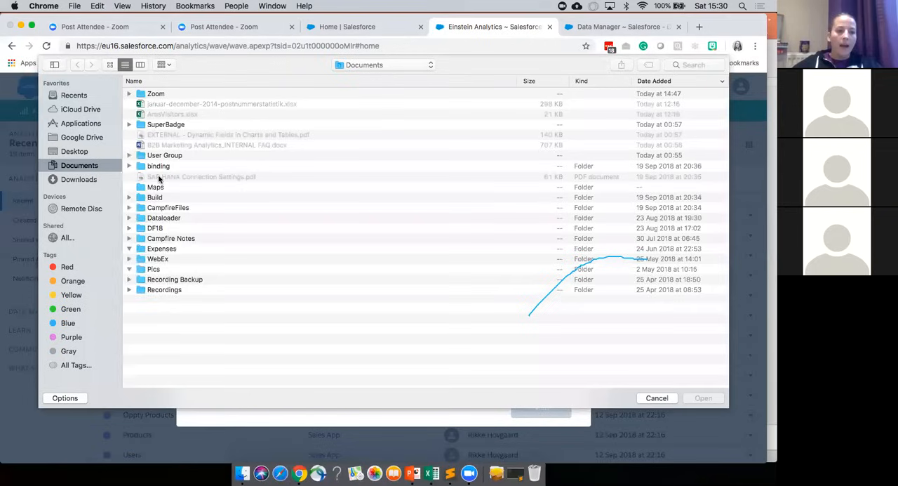
left_click(74, 151)
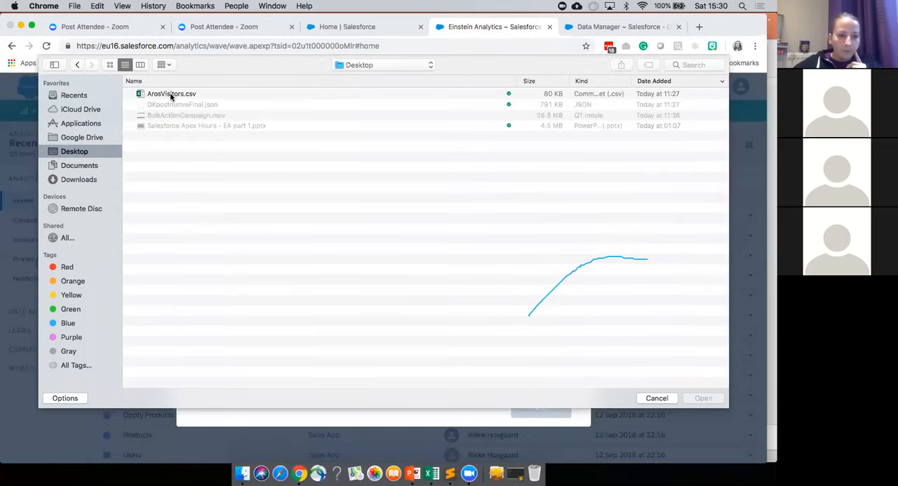
left_click(184, 94)
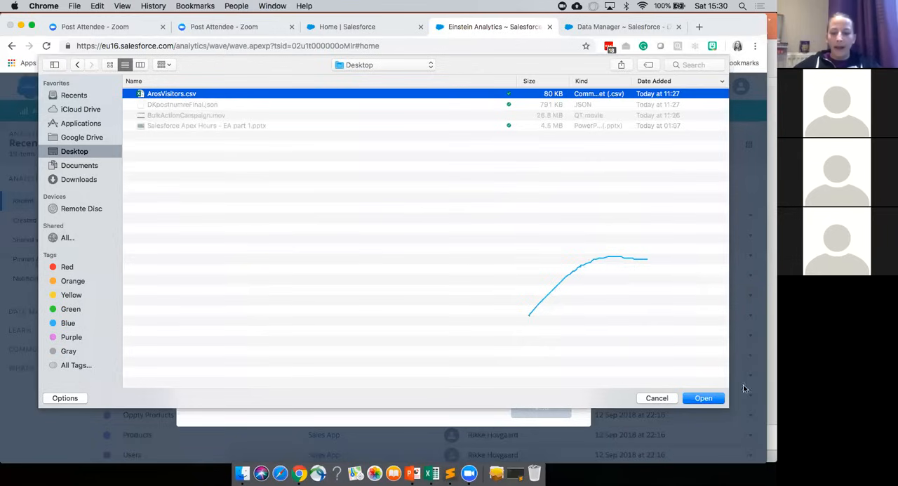
left_click(703, 398)
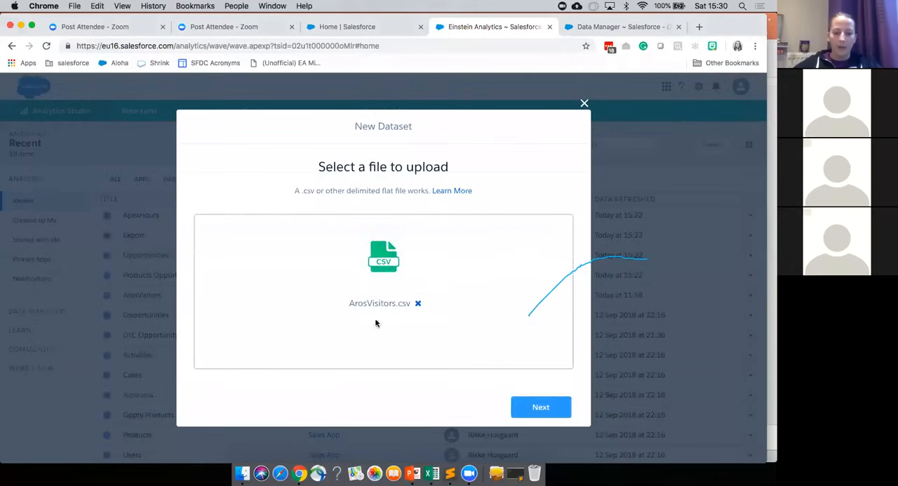
left_click(537, 406)
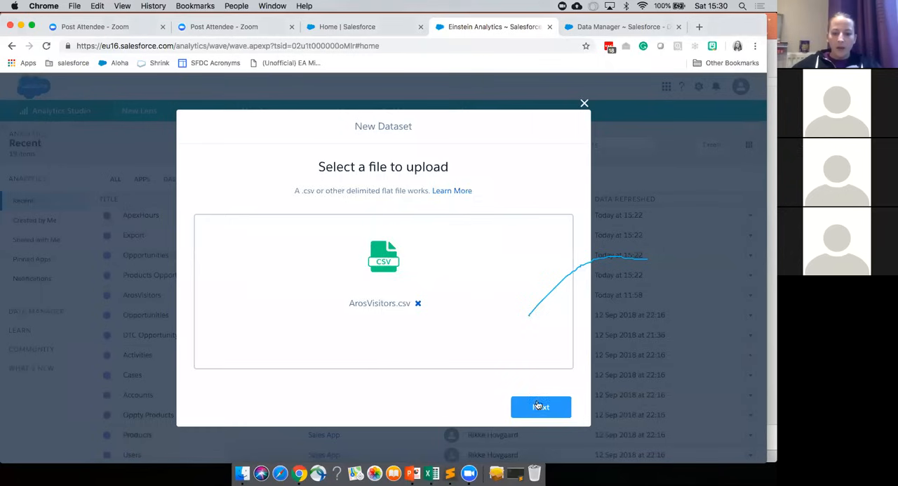
left_click(537, 404)
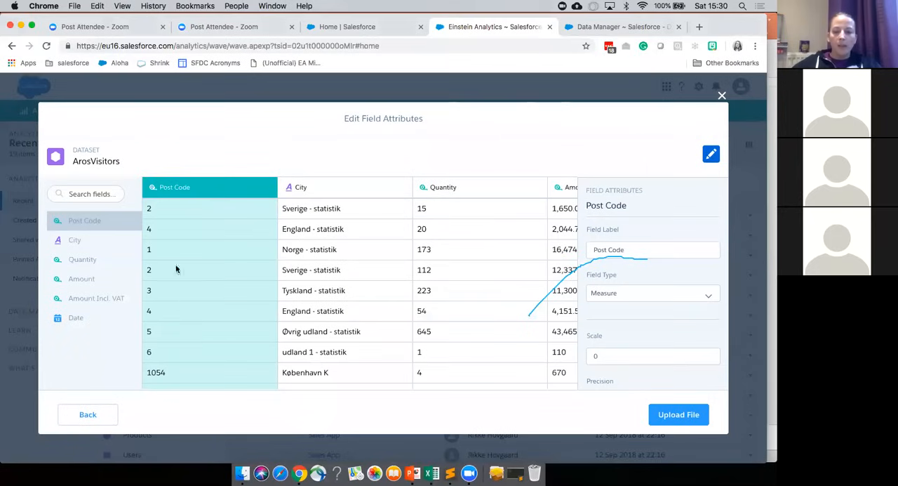
Step: Change the Post Code field type to Dimension and upload the ArosVisitors file as a dataset
left_click(313, 194)
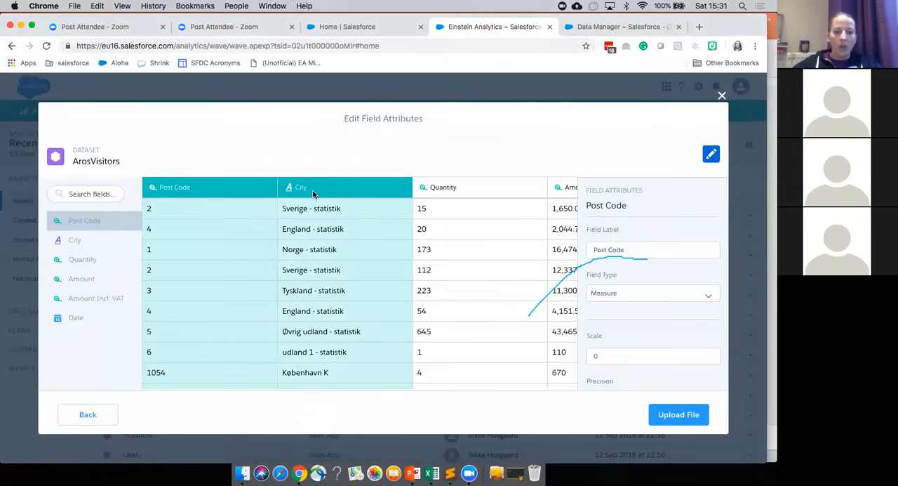
left_click(189, 191)
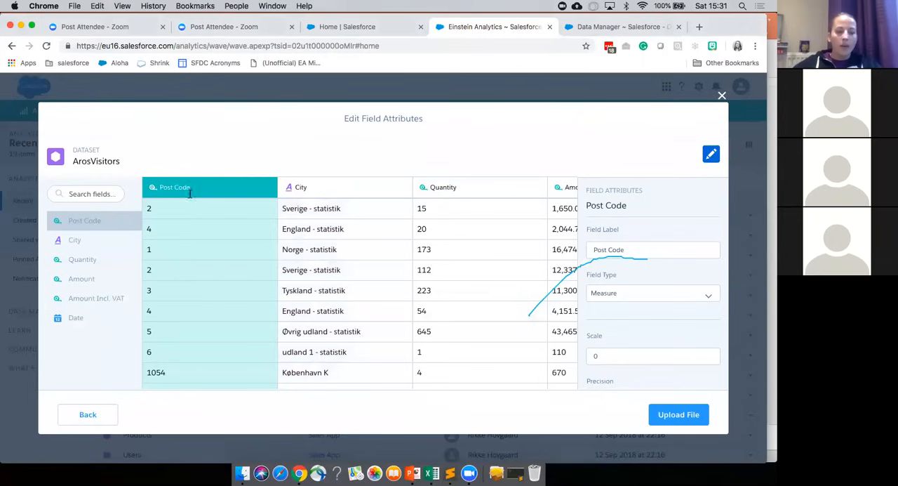
scroll(168, 358, "down", 5)
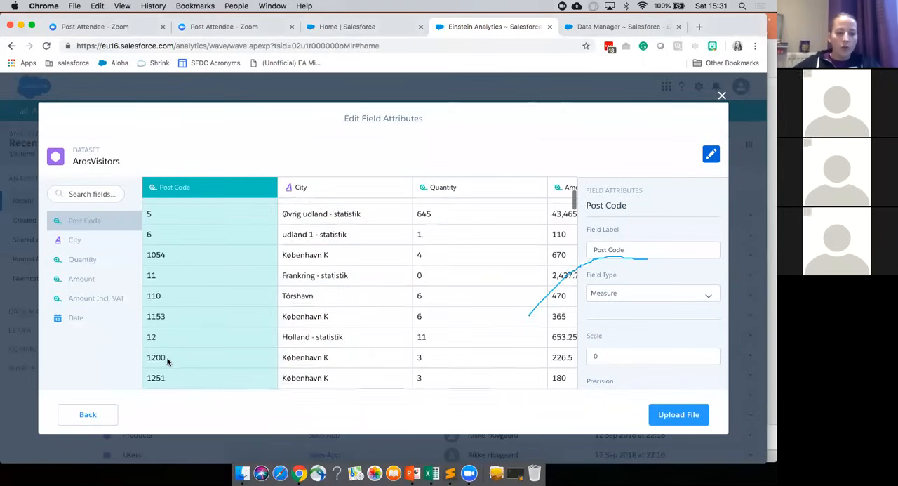
scroll(169, 361, "up", 4)
scroll(168, 361, "up", 1)
left_click(636, 295)
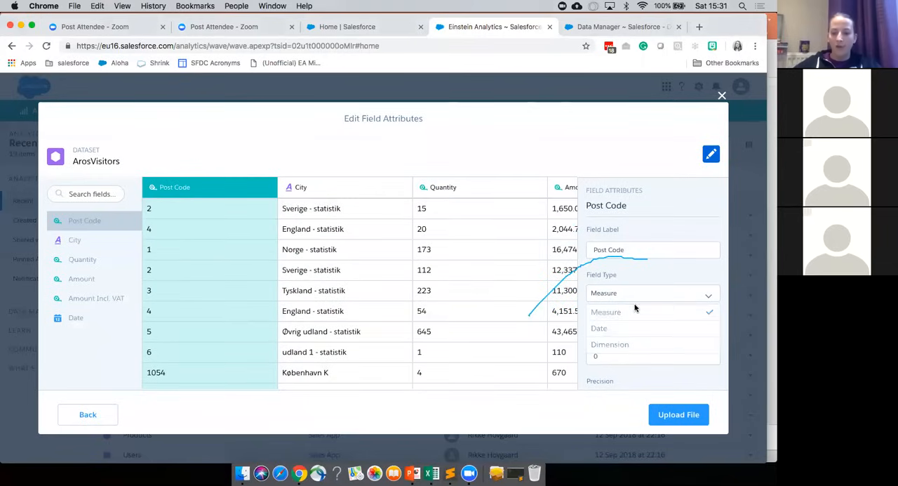
left_click(632, 343)
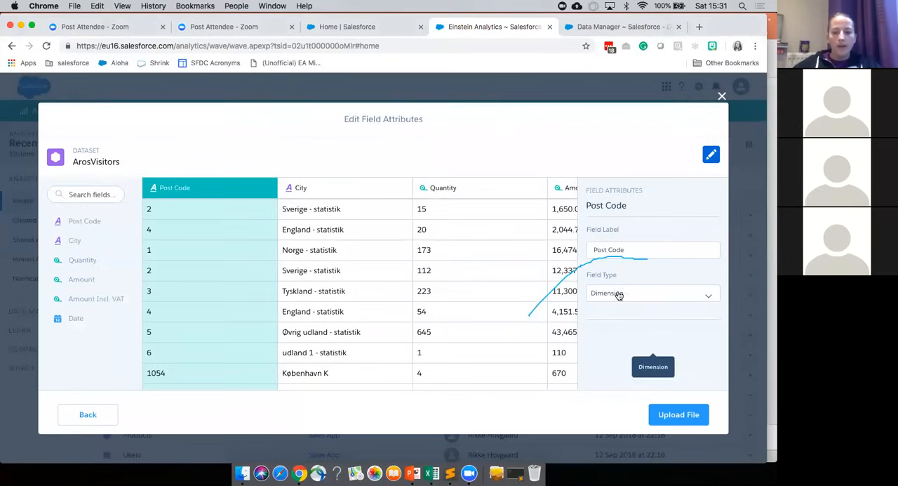
scroll(536, 272, "right", 10)
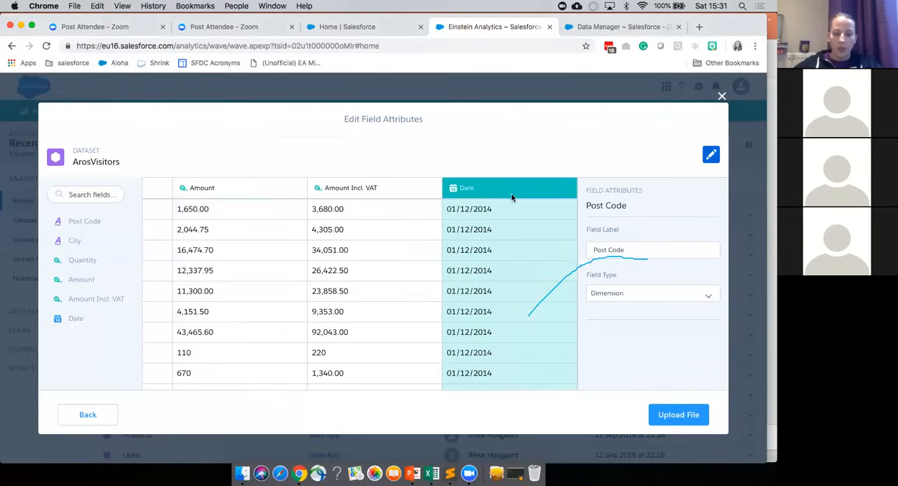
left_click(674, 416)
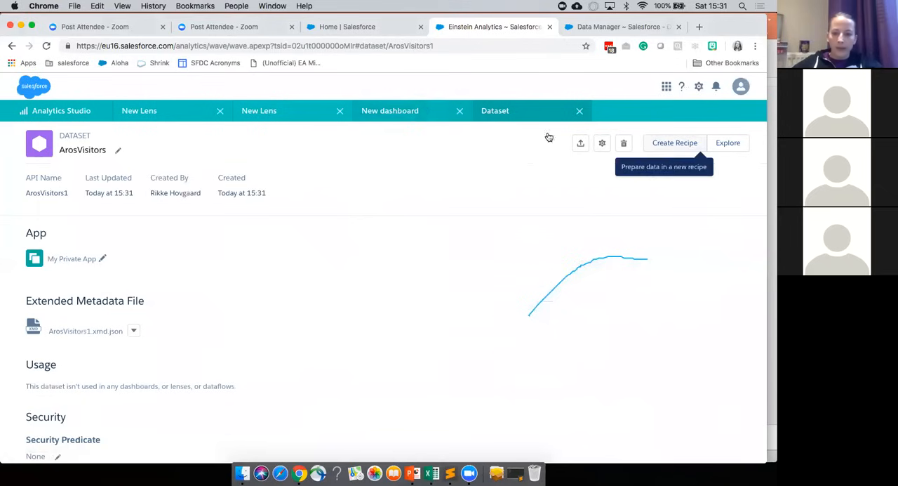
Step: Return to the new dashboard and narrow the PoP chart to about five grid columns
left_click(400, 111)
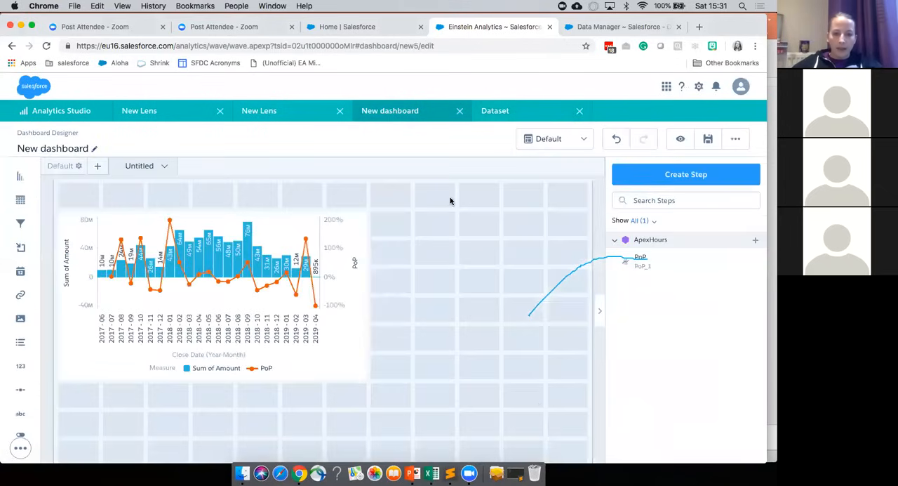
left_click(348, 289)
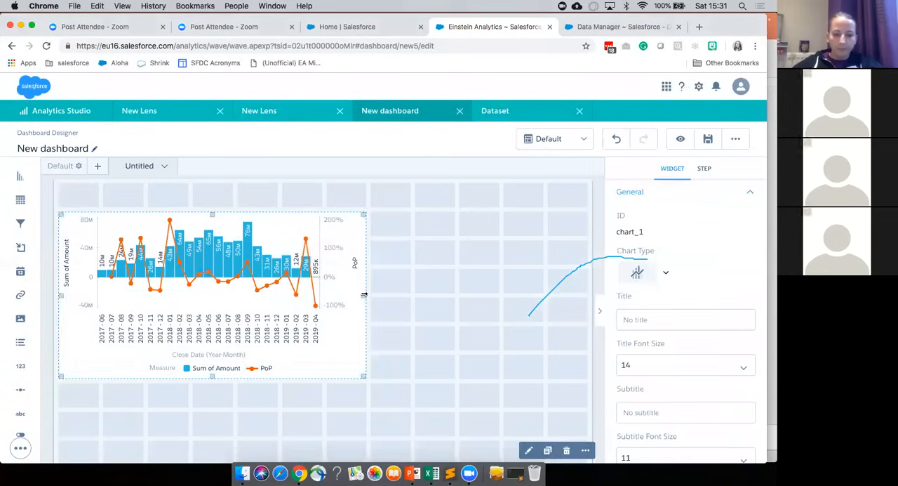
left_click_drag(338, 296, 261, 286)
left_click(459, 355)
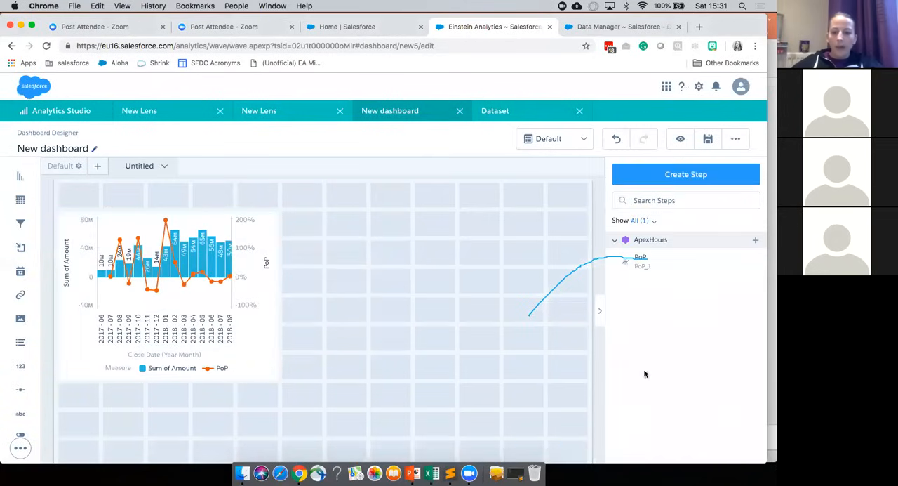
Step: Create a dashboard step from the first-listed ArosVisitors dataset and label it Visitor
left_click(689, 176)
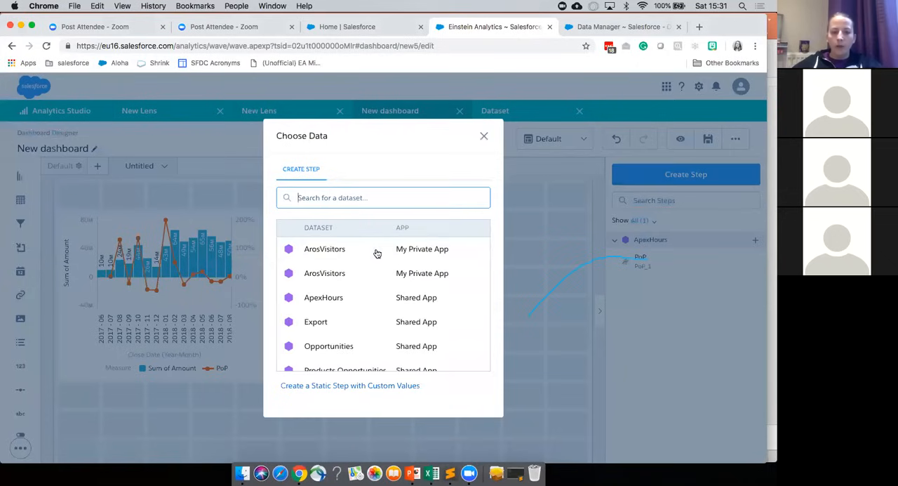
left_click(315, 251)
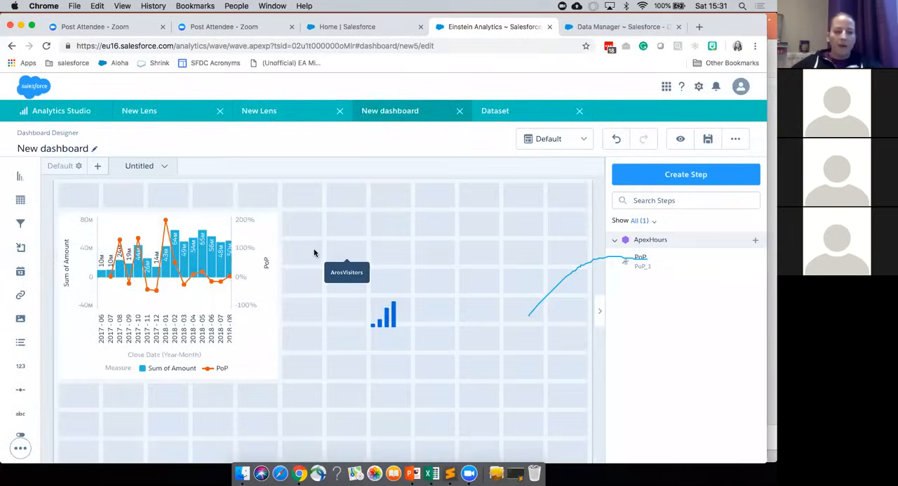
left_click(55, 93)
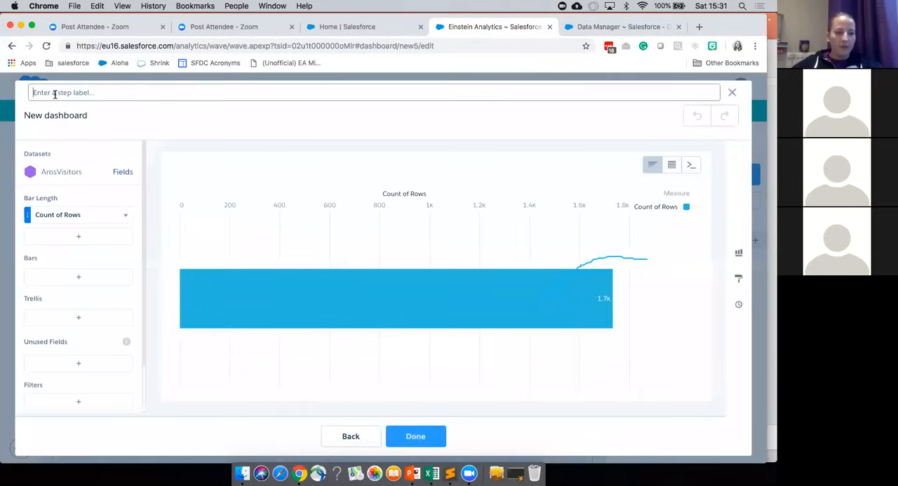
type("Visitor")
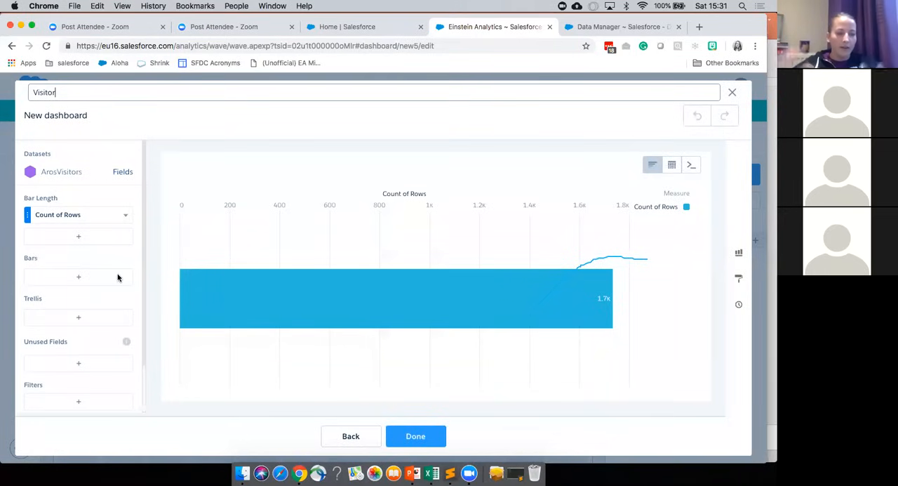
Step: Set the bar length to Sum of Quantity and group the bars by Post Code
left_click(93, 220)
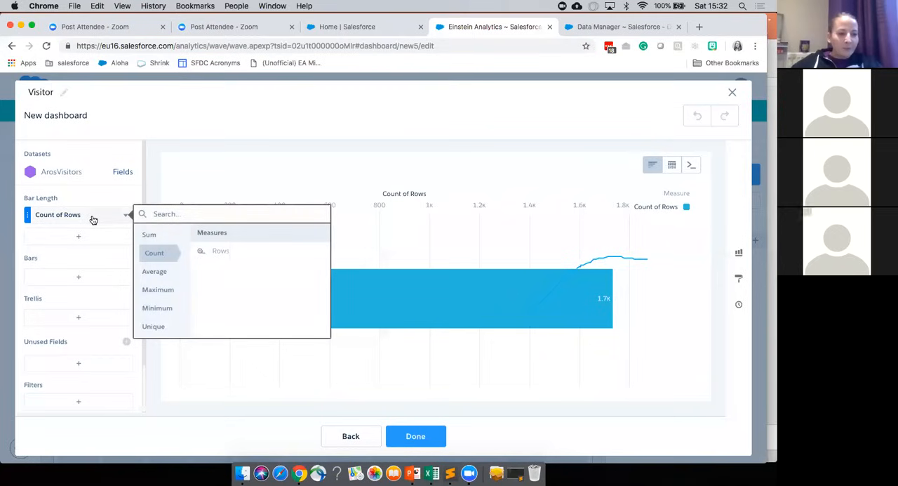
left_click(158, 238)
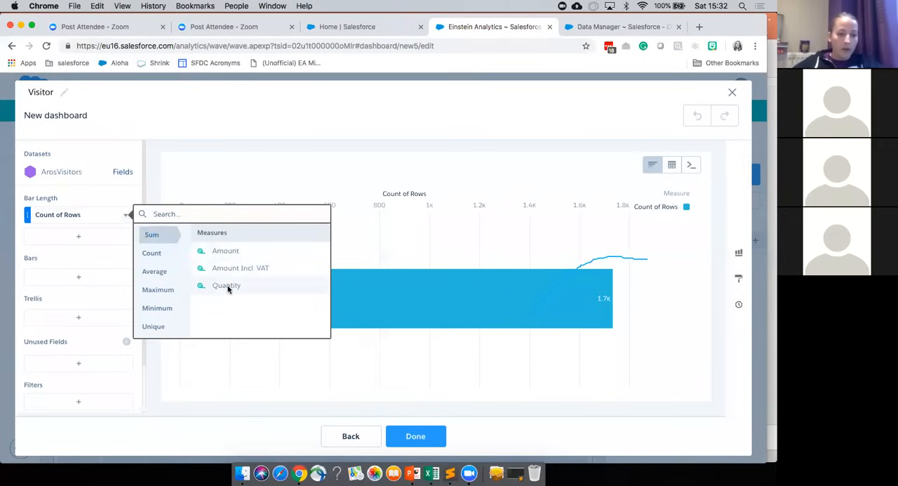
left_click(226, 286)
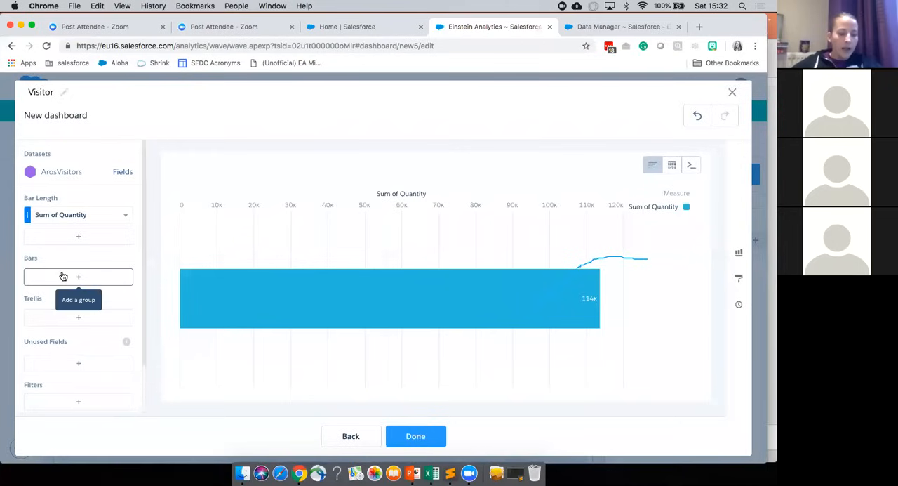
left_click(89, 274)
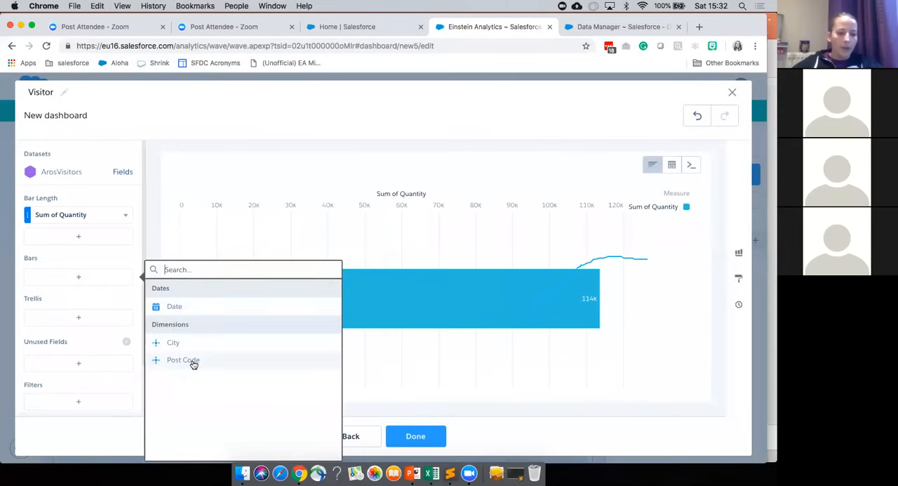
left_click(191, 360)
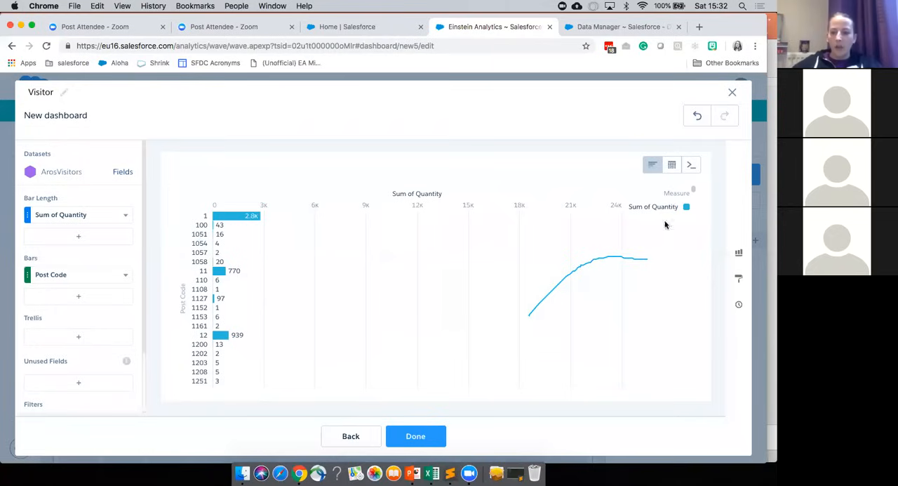
Step: Change the Visitor step's chart type to Map
left_click(739, 257)
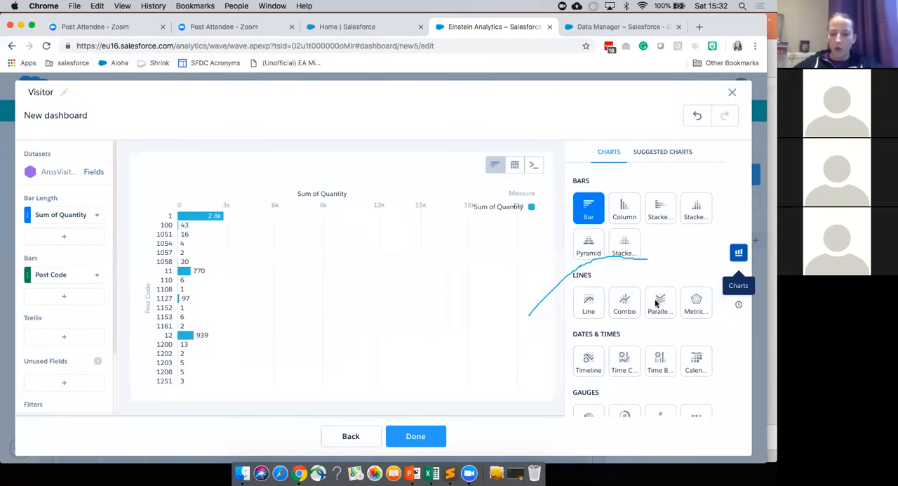
scroll(657, 302, "down", 5)
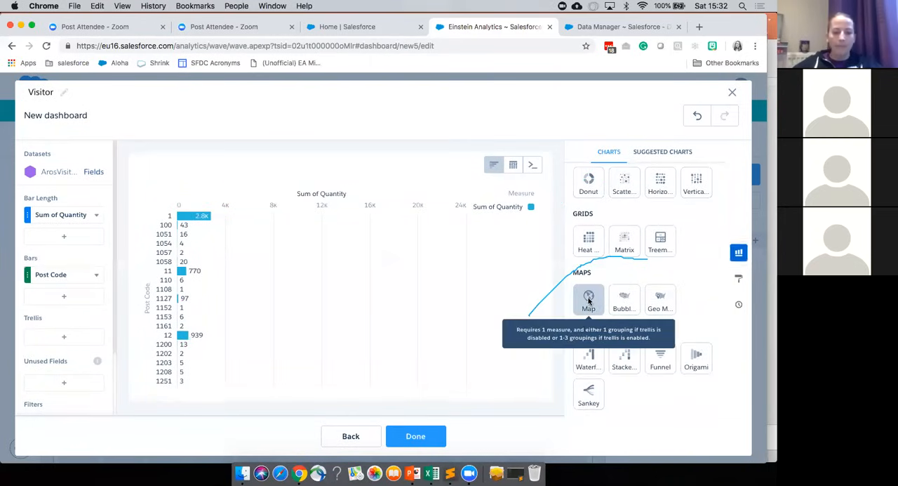
left_click(589, 301)
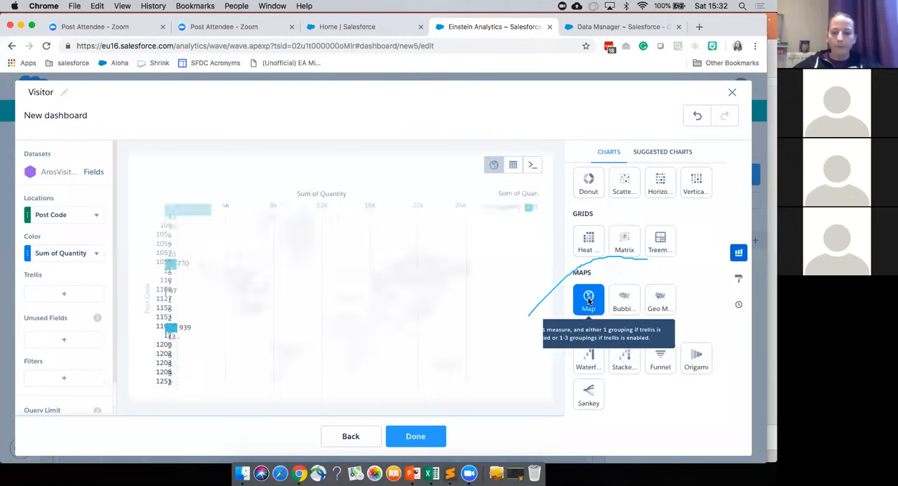
Step: Open the Visitor map's formatting settings and look through the map types available for it
left_click(740, 279)
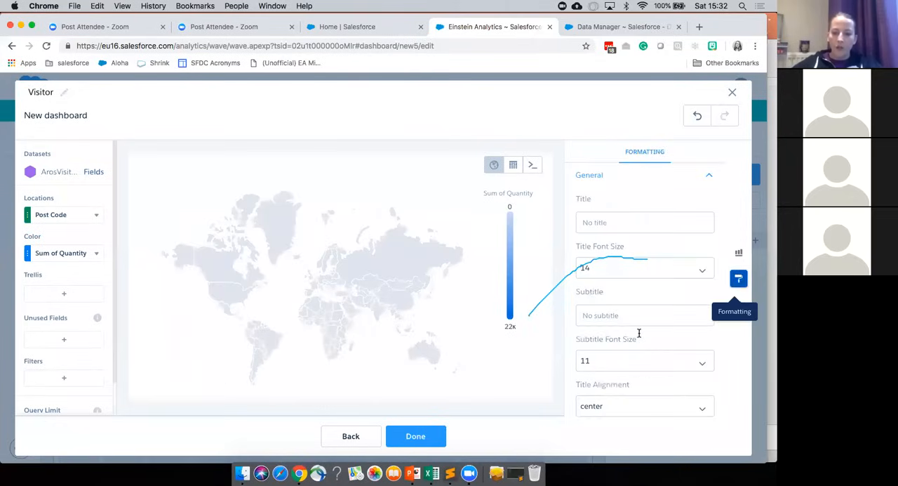
scroll(639, 333, "down", 5)
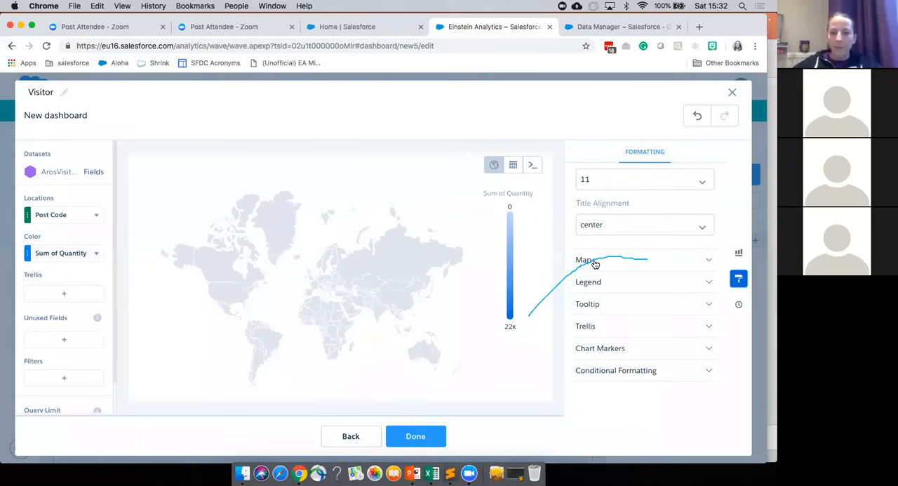
left_click(604, 264)
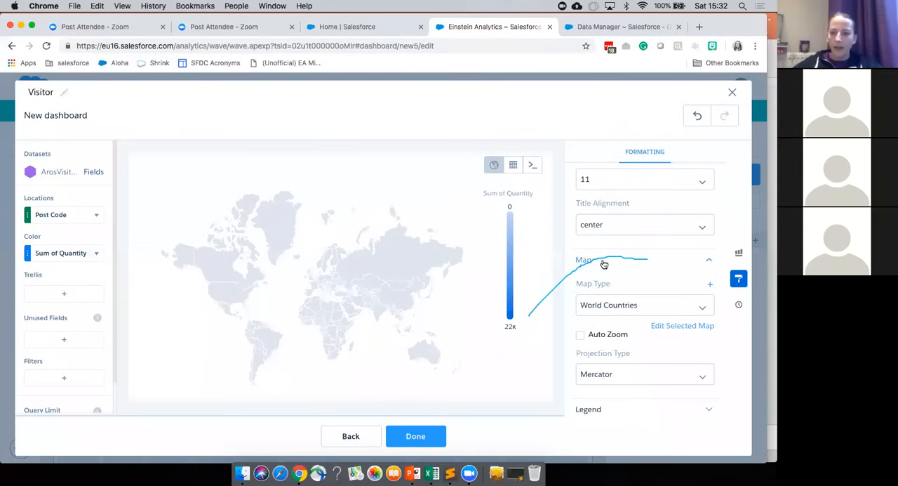
scroll(617, 313, "down", 3)
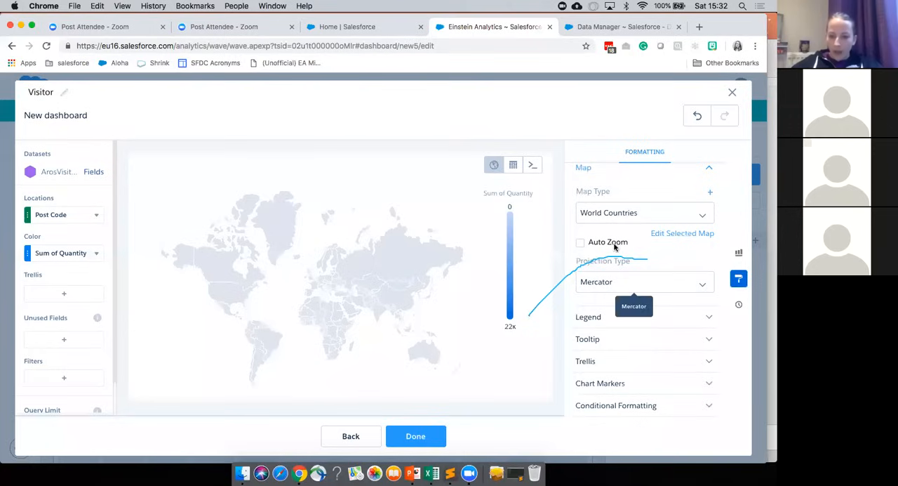
scroll(645, 254, "up", 1)
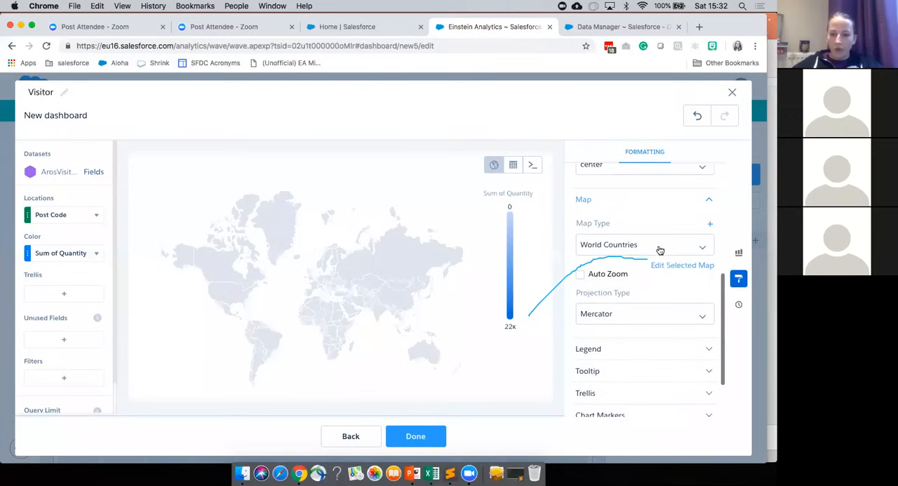
left_click(652, 246)
scroll(634, 353, "down", 1)
scroll(634, 353, "down", 5)
scroll(633, 353, "down", 4)
scroll(645, 278, "up", 8)
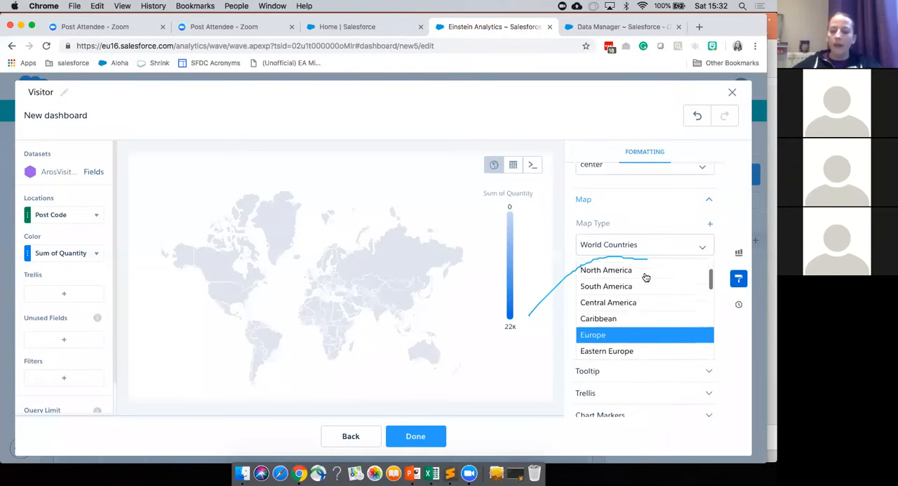
scroll(645, 277, "up", 2)
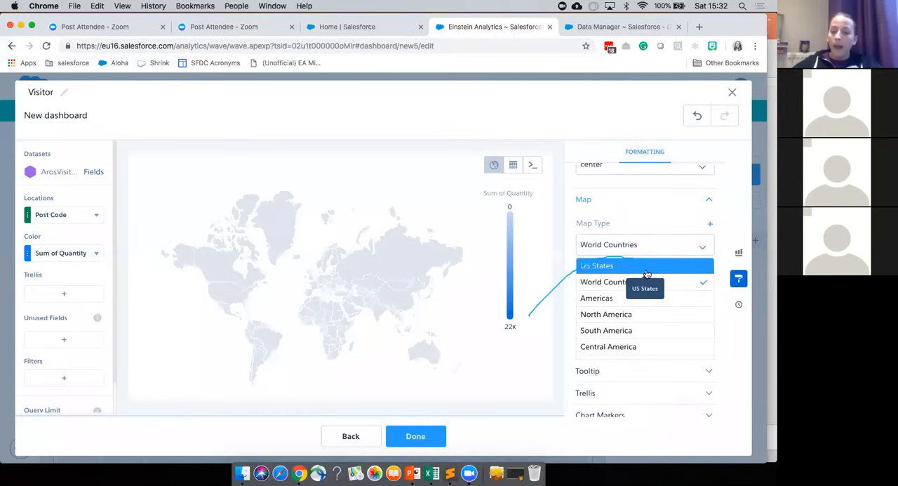
Step: Start a new custom map and upload DKpostnumreFinal.json from the Desktop as its GeoJSON, labelled DKpostnumreFinal
left_click(711, 226)
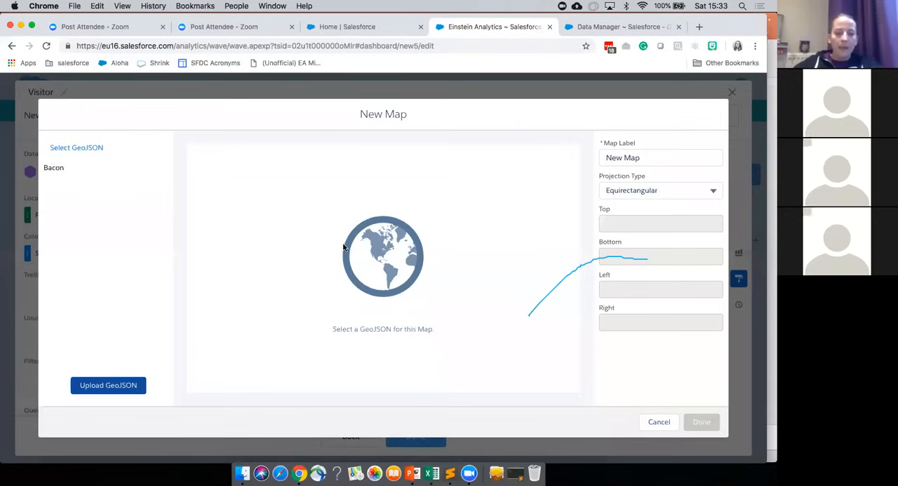
left_click(107, 391)
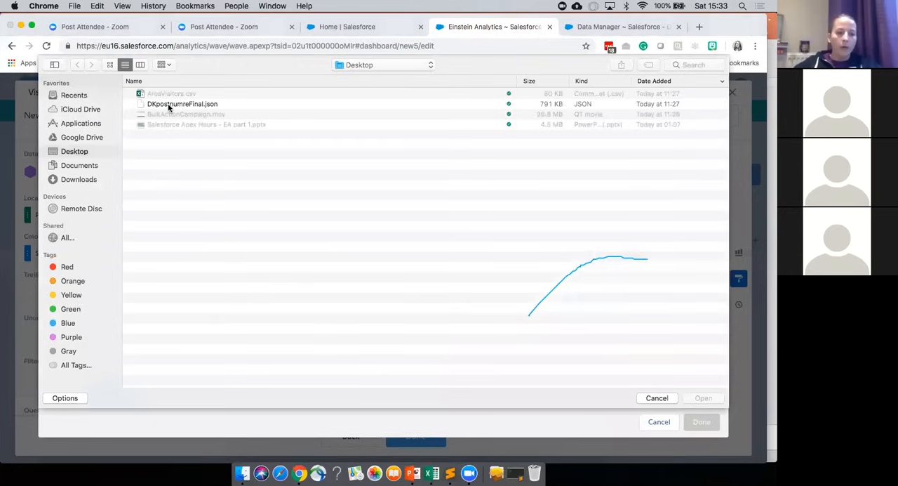
left_click(168, 103)
left_click(696, 398)
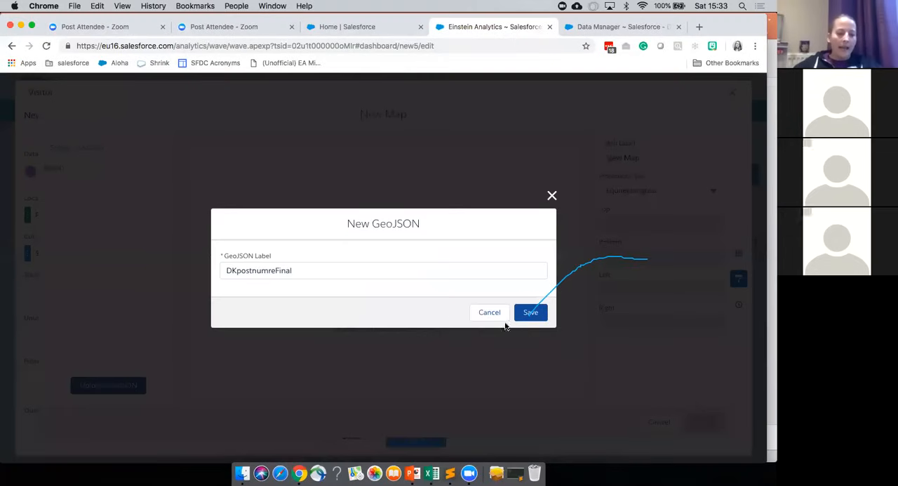
left_click(531, 312)
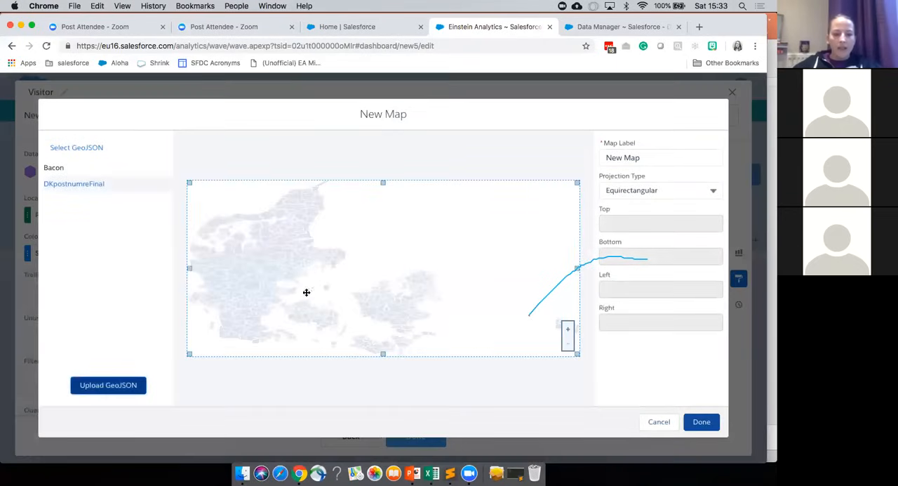
Step: Label the custom map DK Post Code, set its projection type to Miller, and create it
double_click(625, 157)
key("super+a")
type("DK")
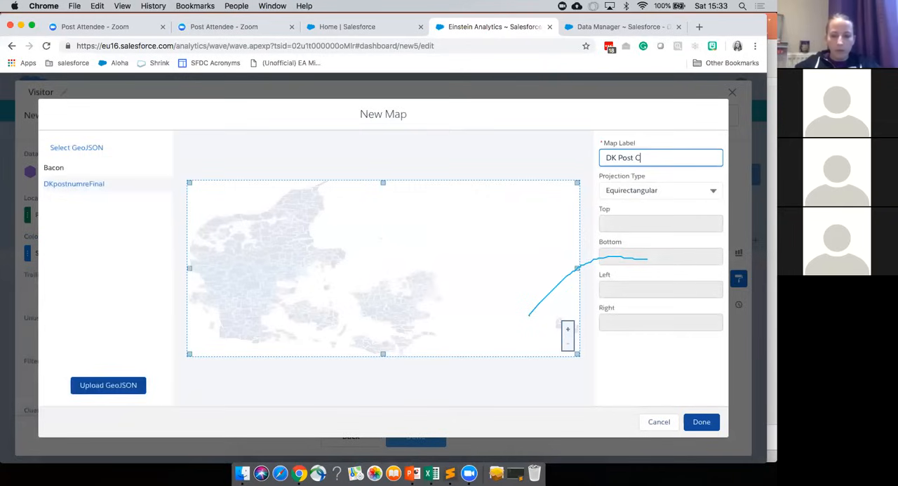
left_click(659, 190)
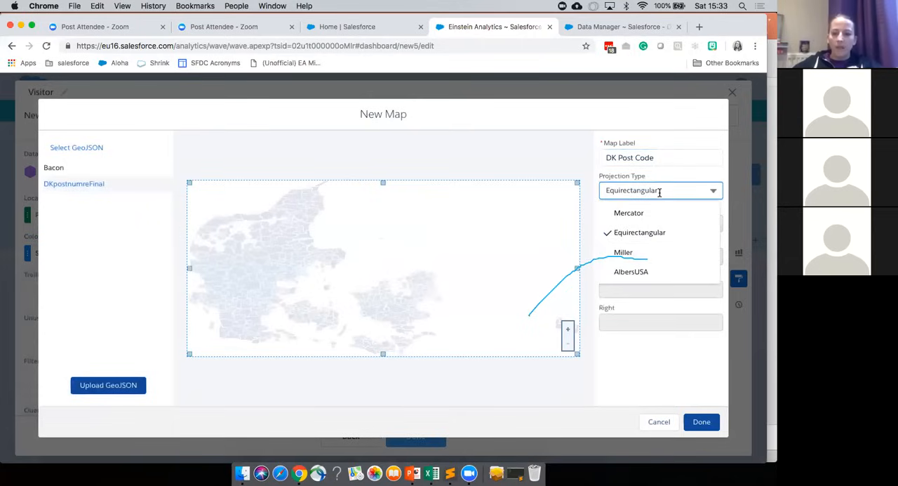
left_click(624, 252)
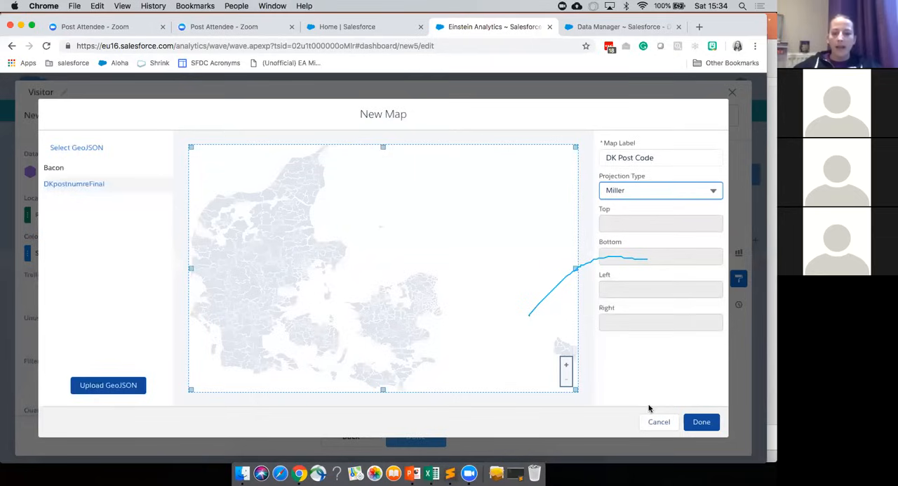
left_click(697, 425)
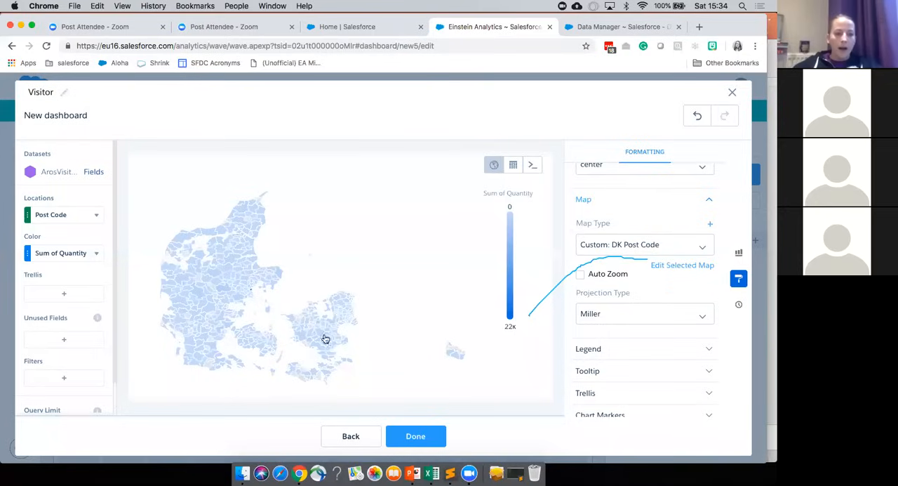
Step: Finish the Visitor step and place its map on the dashboard beside the PoP chart, about seven grid columns wide
left_click(423, 437)
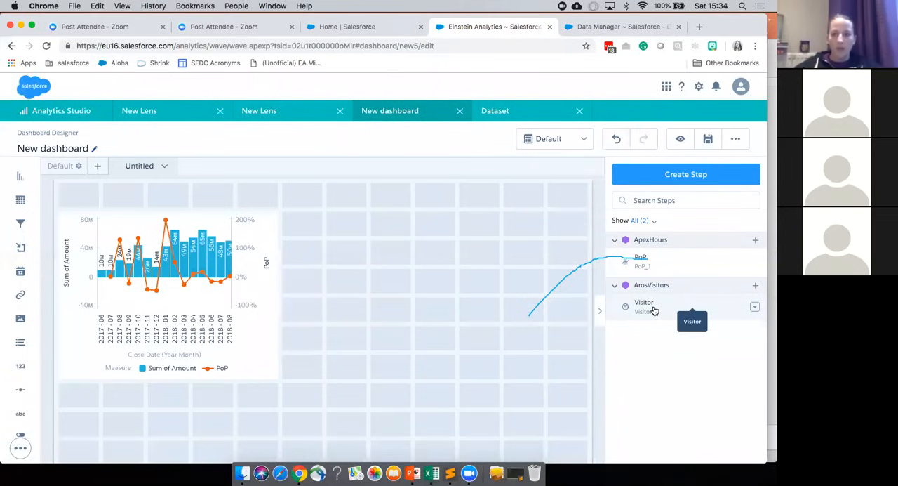
left_click_drag(653, 311, 567, 411)
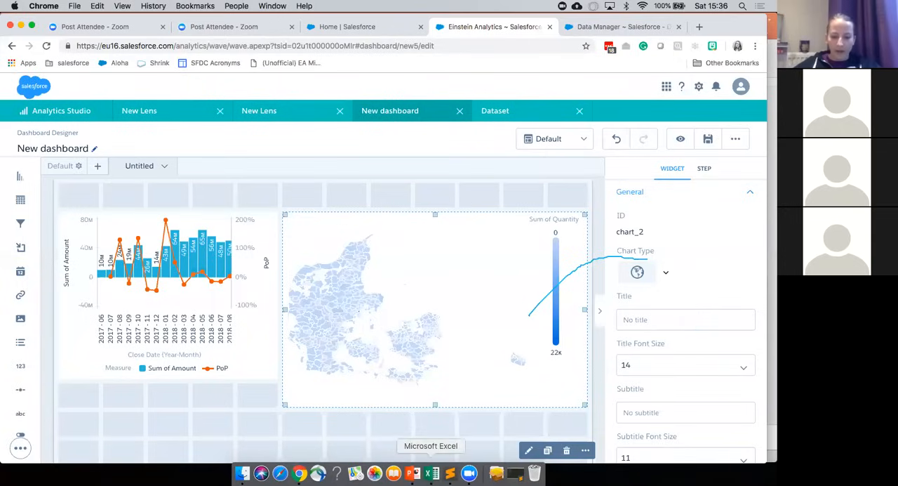
Step: Look over the slides around Custom Maps in PowerPoint, and minimise the open windows to reach the desktop files
left_click(431, 472)
left_click(413, 472)
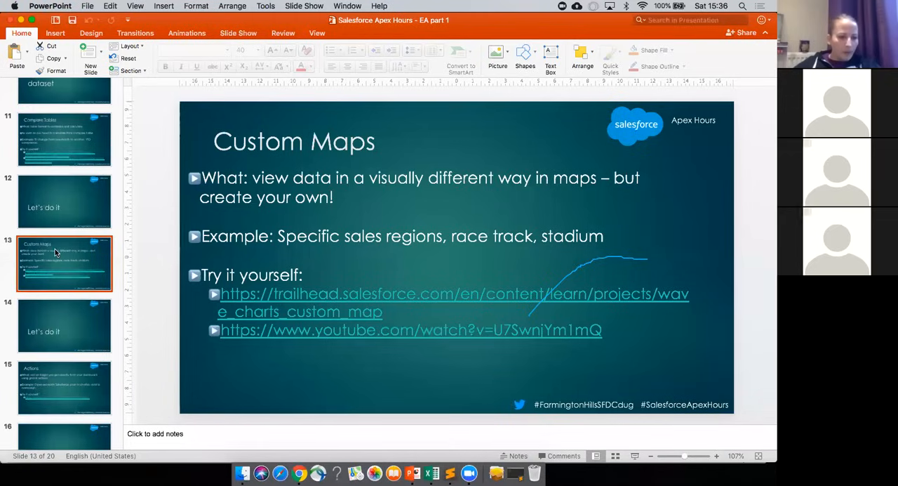
scroll(55, 248, "down", 5)
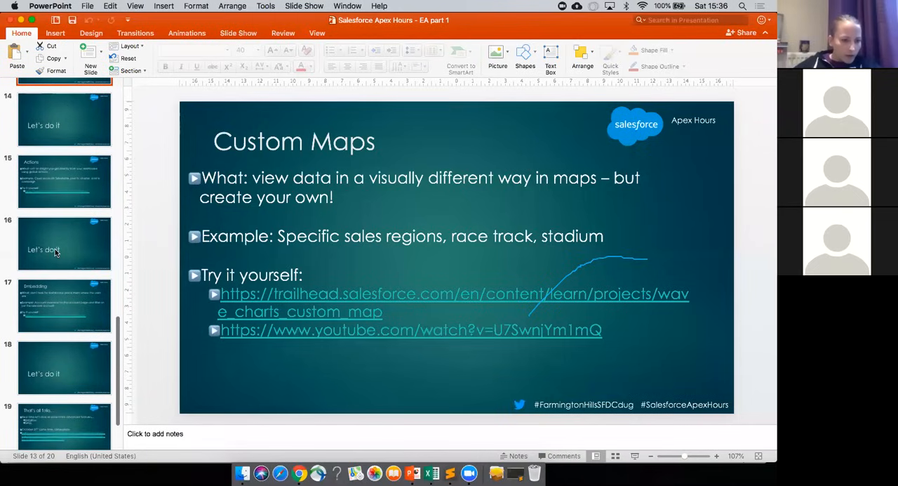
scroll(54, 249, "up", 2)
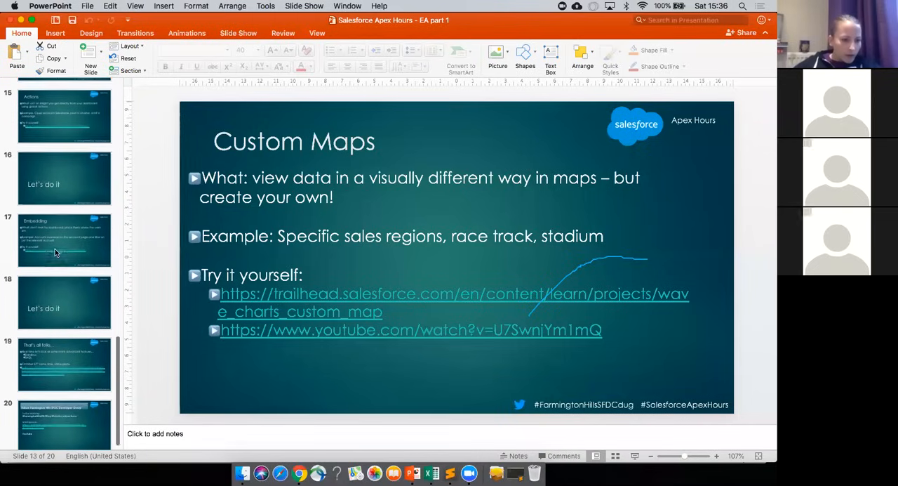
left_click(21, 23)
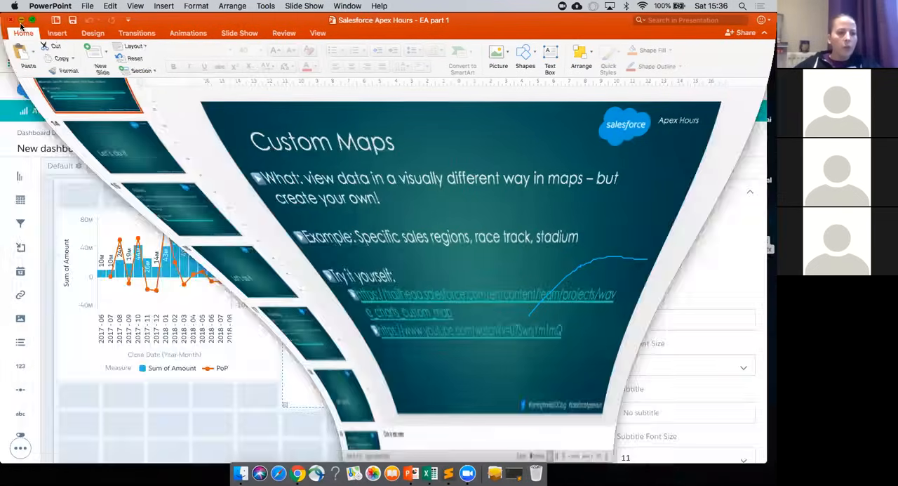
key("super+m")
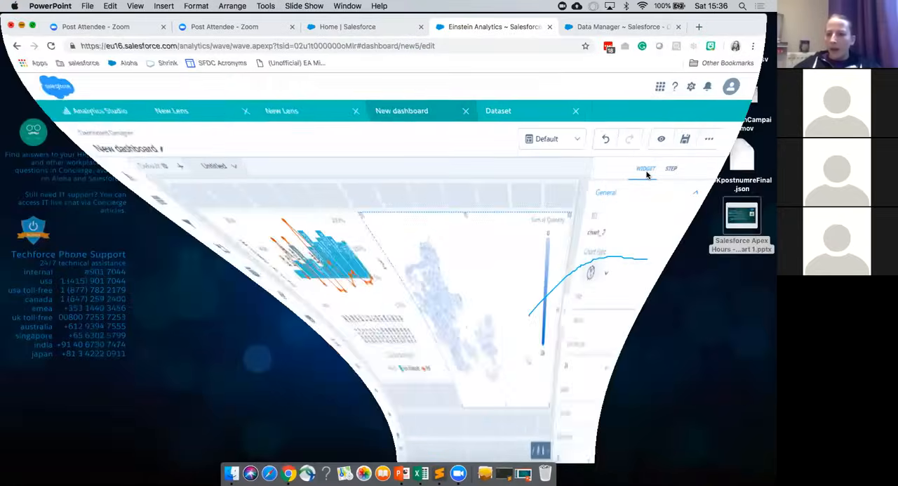
Step: Open DKpostnumreFinal.json from the desktop and examine its features, highlighting the name property of the Kirke Såby entry
double_click(739, 163)
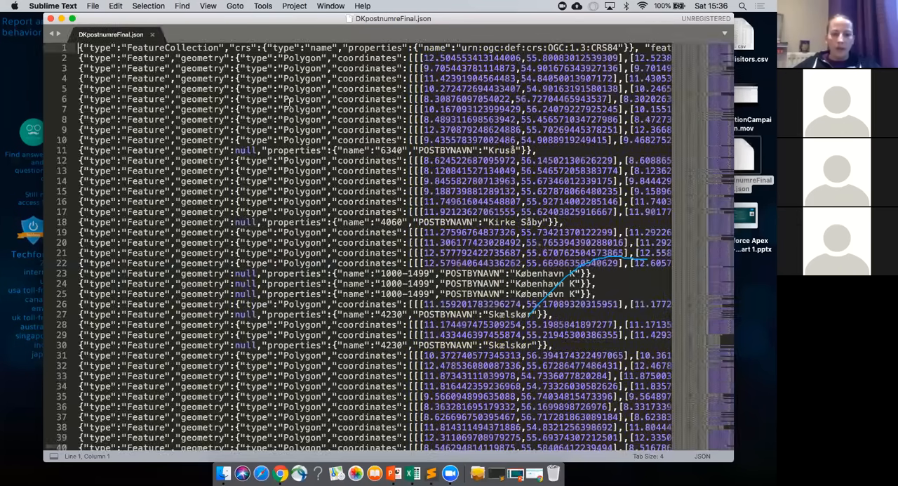
scroll(287, 101, "down", 3)
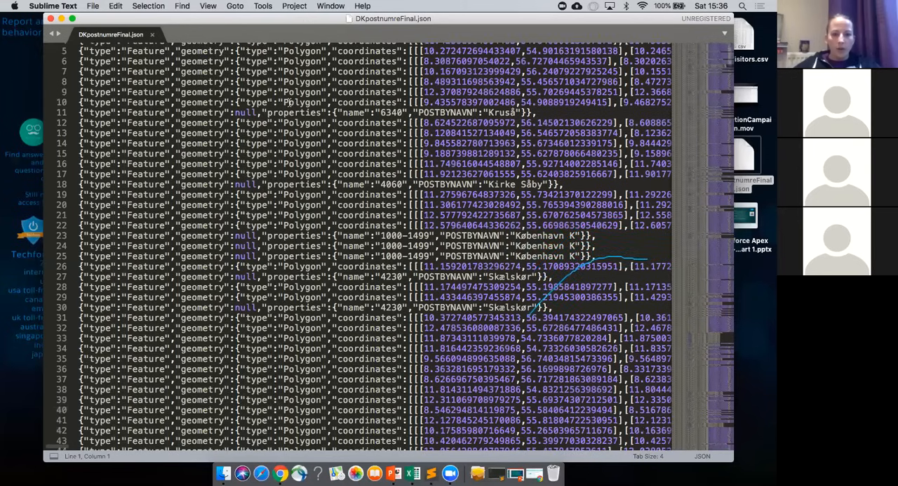
scroll(385, 177, "down", 5)
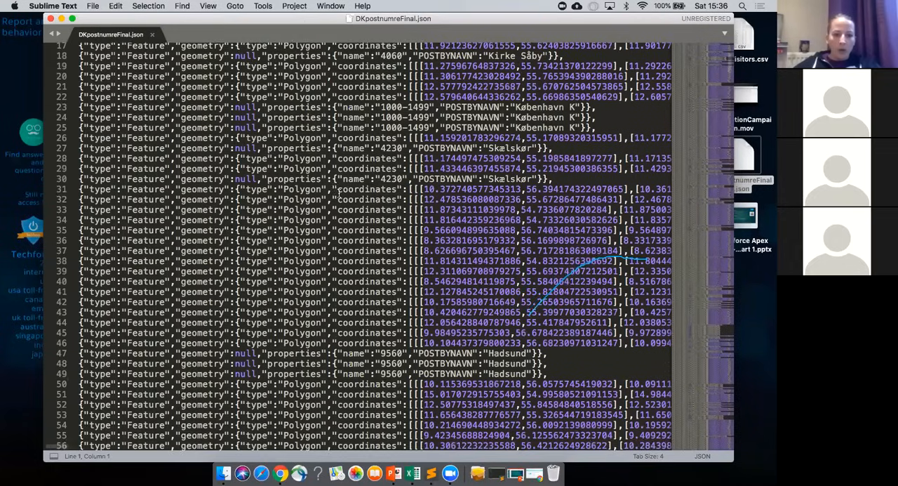
scroll(344, 189, "up", 2)
scroll(370, 196, "up", 5)
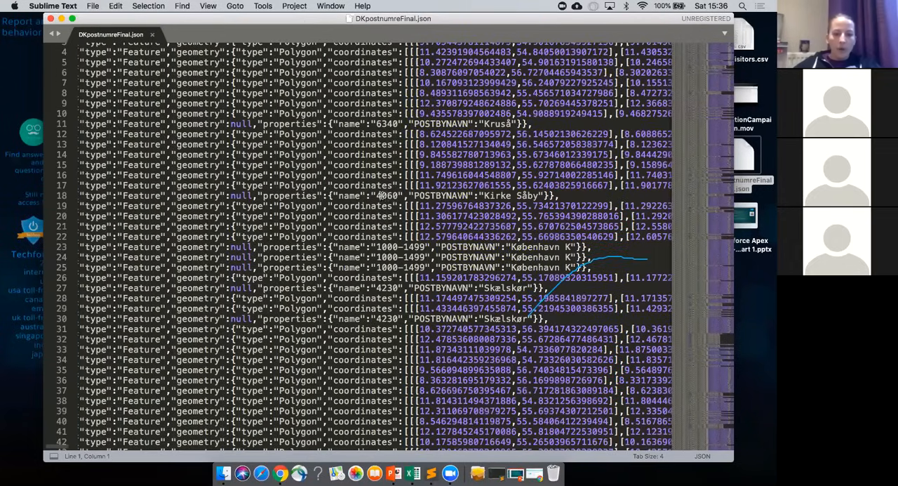
left_click_drag(402, 197, 334, 198)
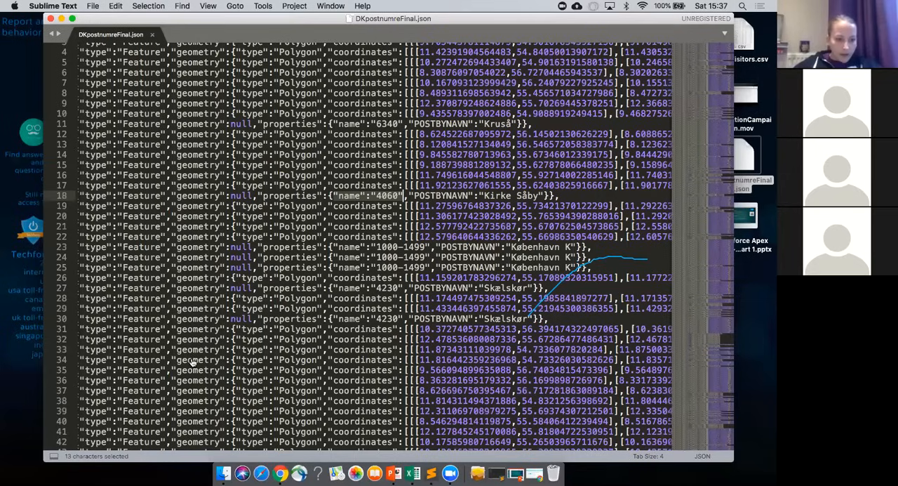
Step: Switch back to Chrome, open the Dreamforce2018 dashboard from the recent dashboards, and view its Export by Type of Pork map
key("super+Tab")
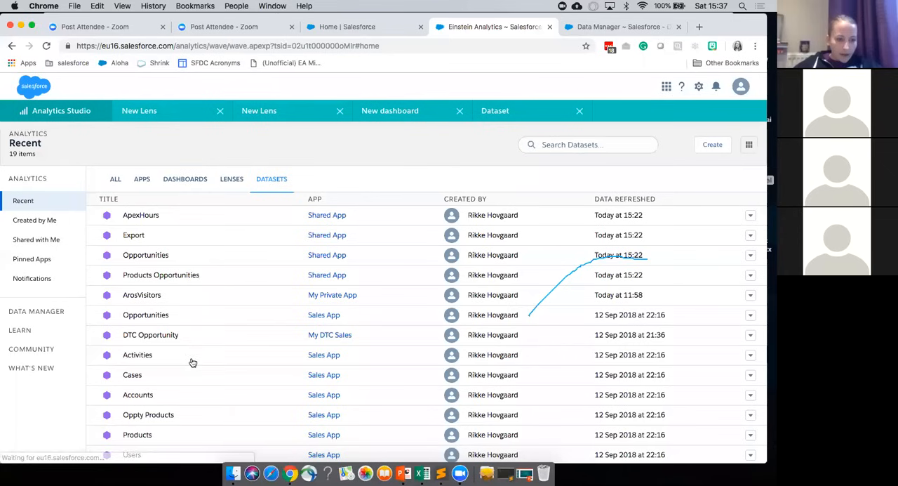
left_click(186, 179)
scroll(253, 357, "down", 1)
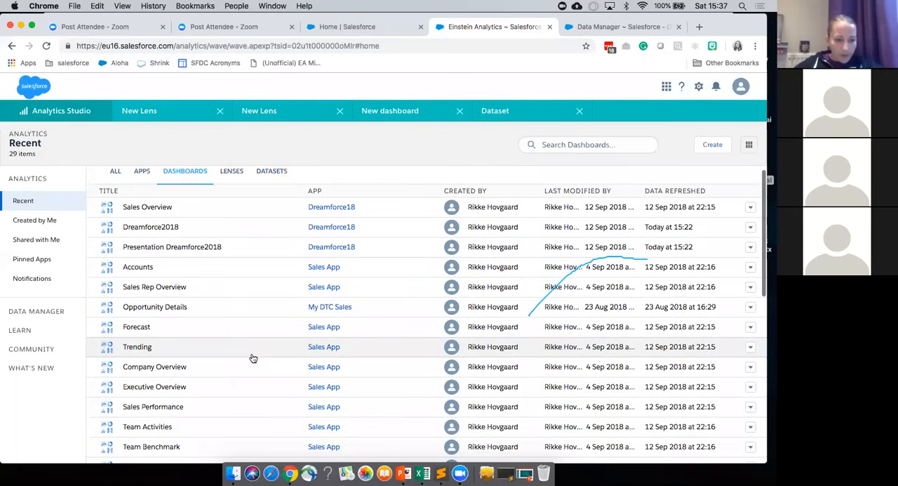
scroll(252, 357, "down", 2)
scroll(186, 225, "up", 3)
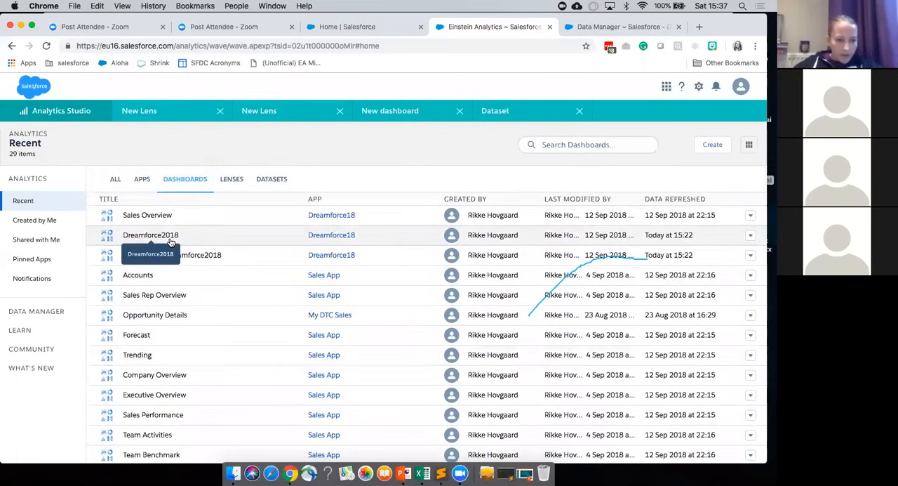
left_click(170, 237)
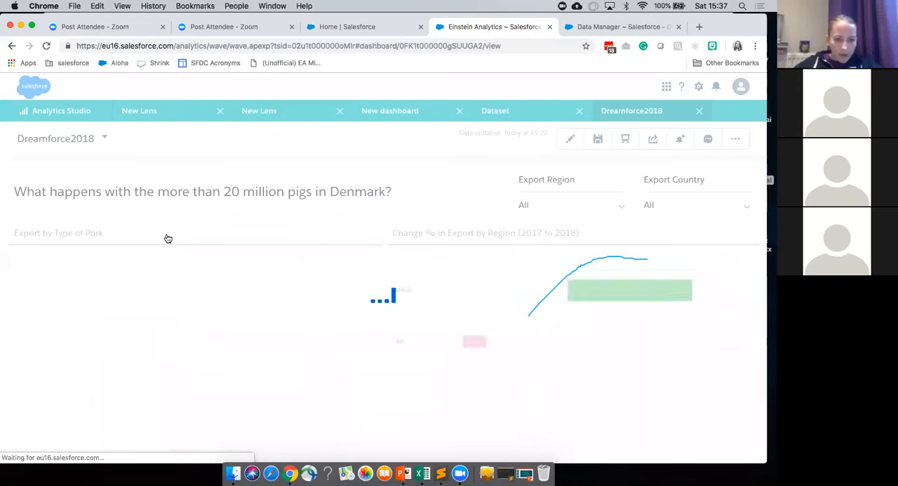
scroll(193, 380, "down", 1)
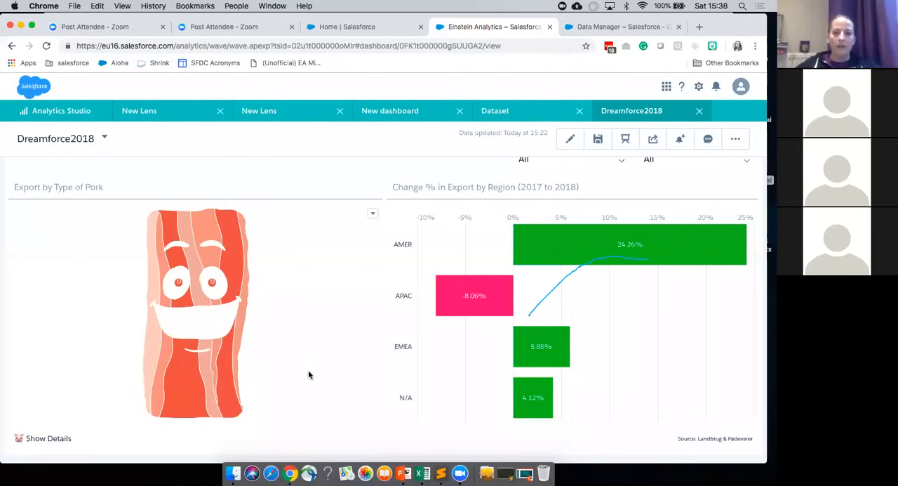
Step: Switch to PowerPoint, start the slide show from the Custom Maps slide, and advance to the Actions slide
left_click(406, 473)
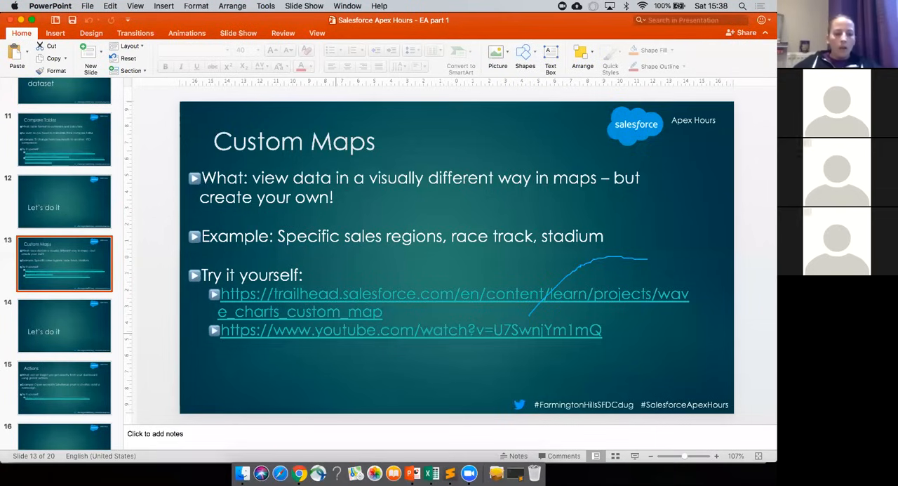
key("super+shift+Return")
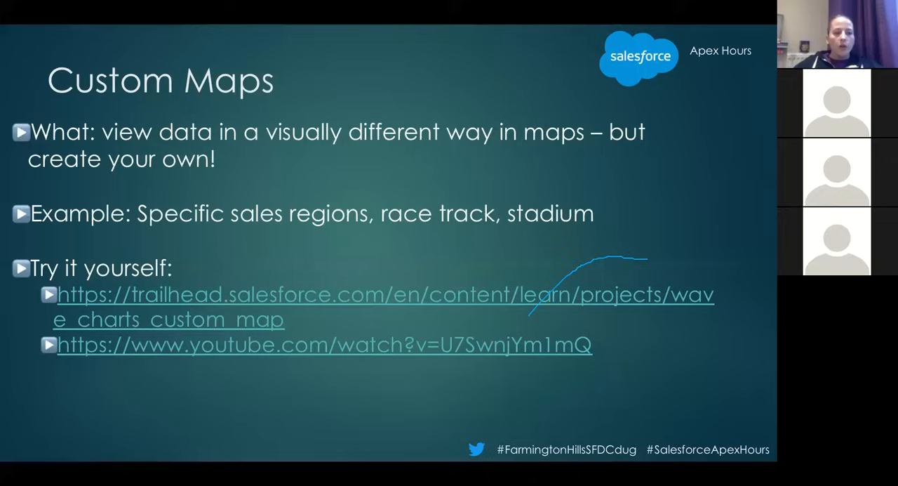
key("Right")
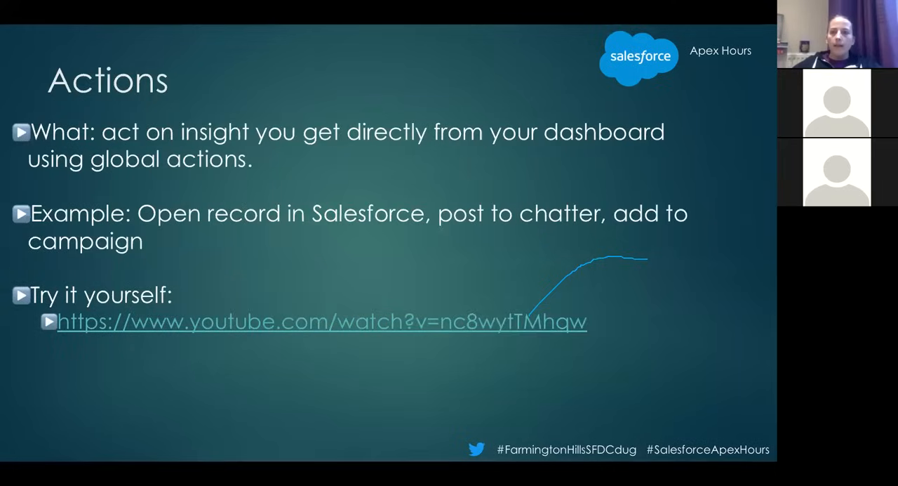
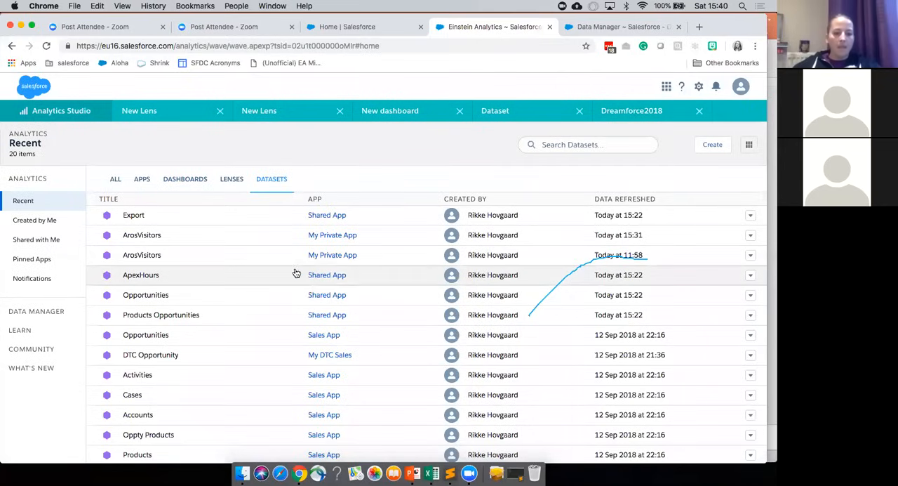
Step: Open the ApexHours dataset for editing and look over its source, app, extended metadata file and security settings
left_click(750, 277)
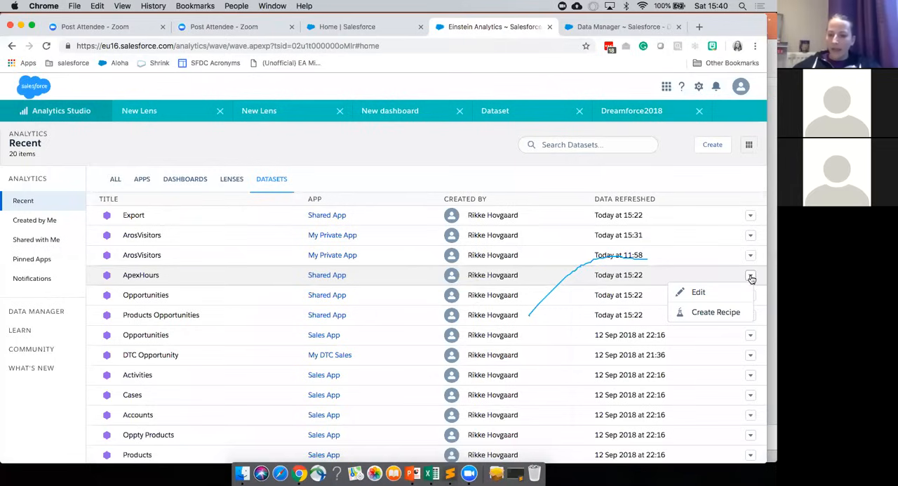
left_click(699, 292)
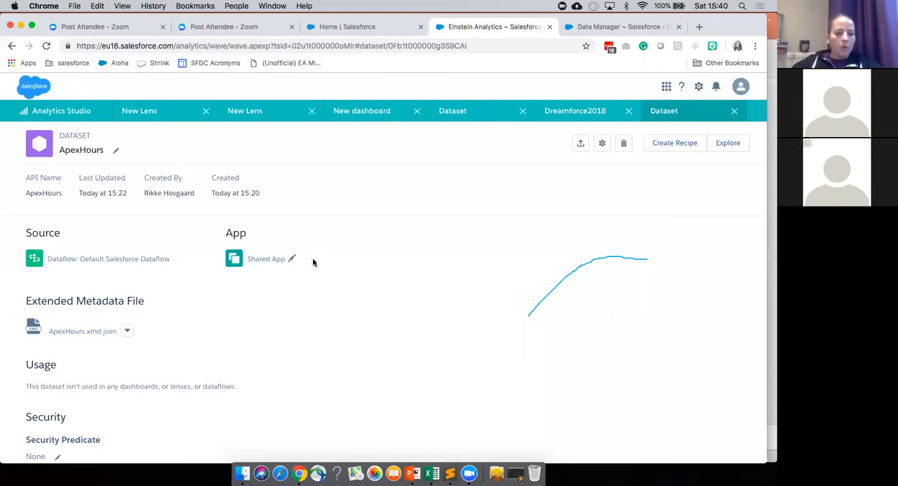
scroll(283, 311, "down", 1)
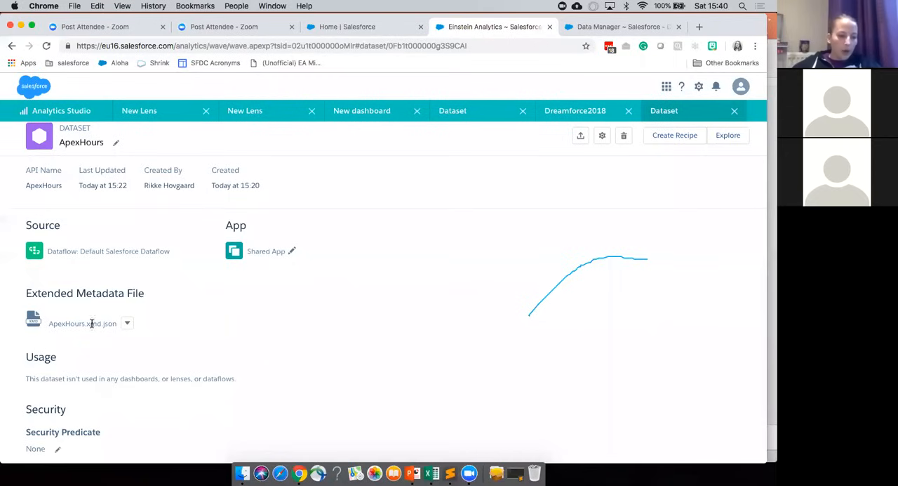
scroll(90, 343, "up", 1)
scroll(91, 343, "down", 1)
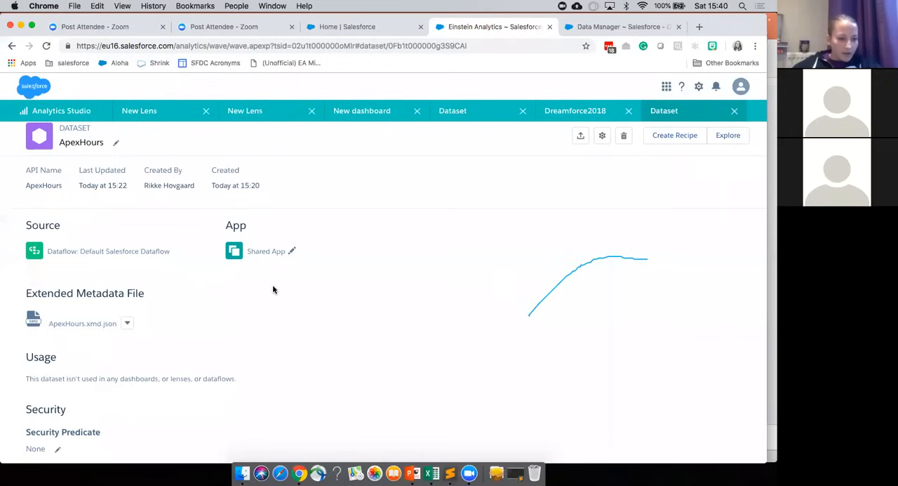
scroll(273, 392, "up", 1)
scroll(273, 392, "down", 1)
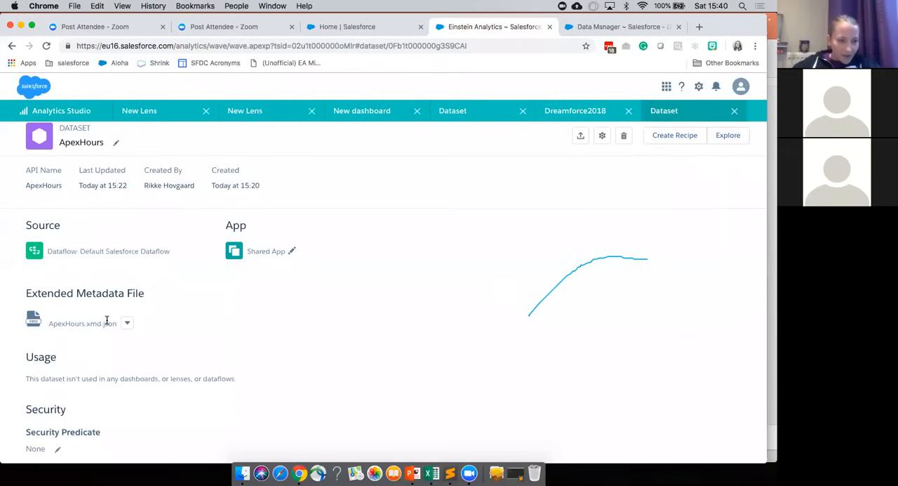
scroll(105, 319, "up", 1)
scroll(107, 322, "down", 1)
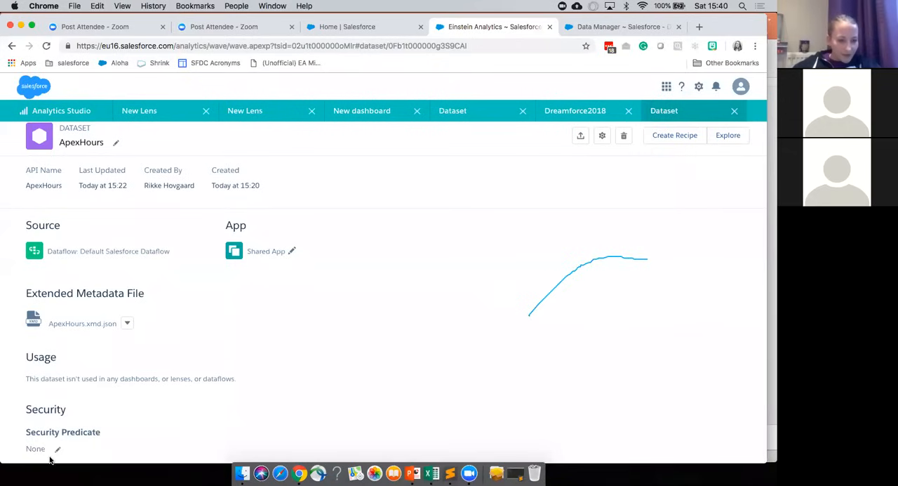
scroll(149, 245, "up", 1)
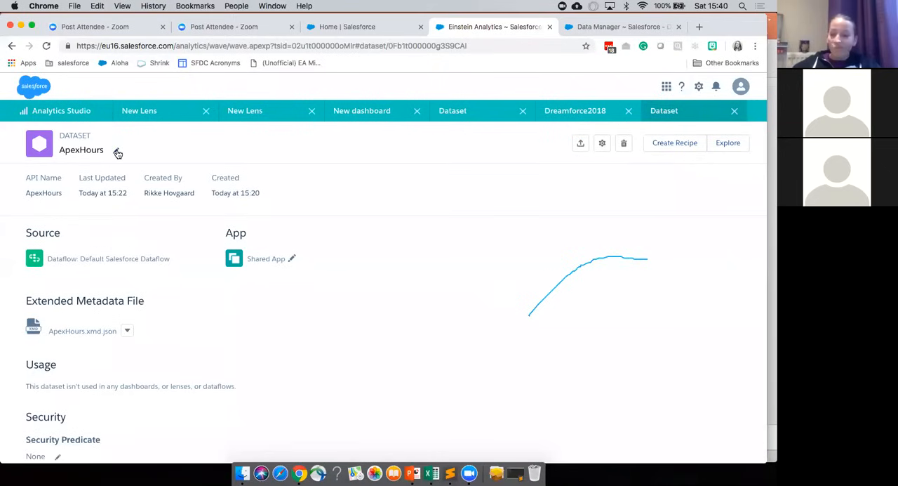
left_click(601, 144)
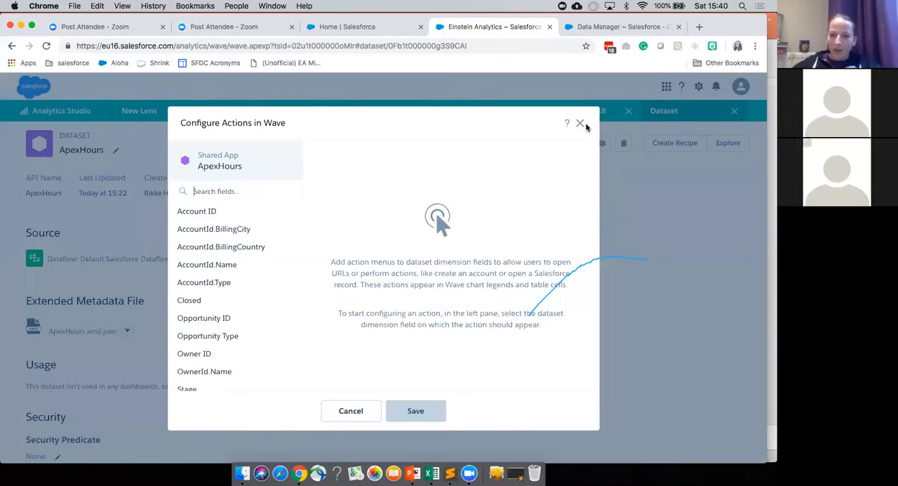
left_click(580, 124)
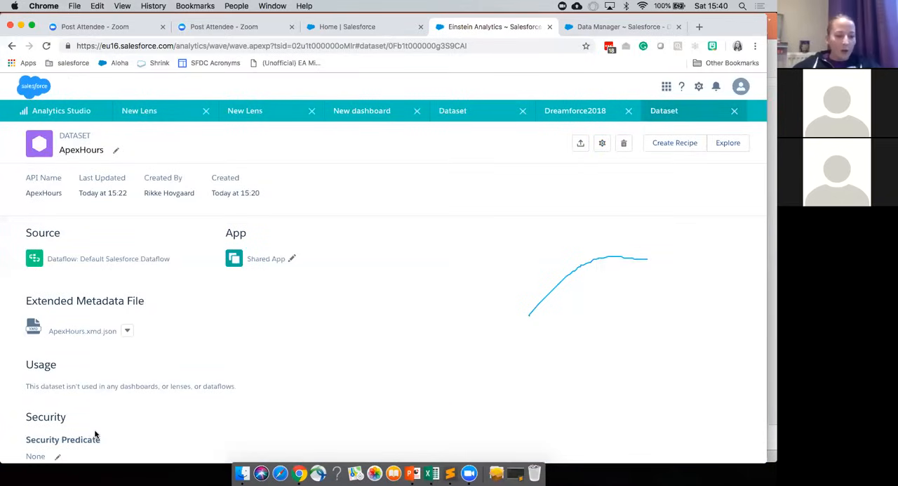
scroll(95, 435, "down", 1)
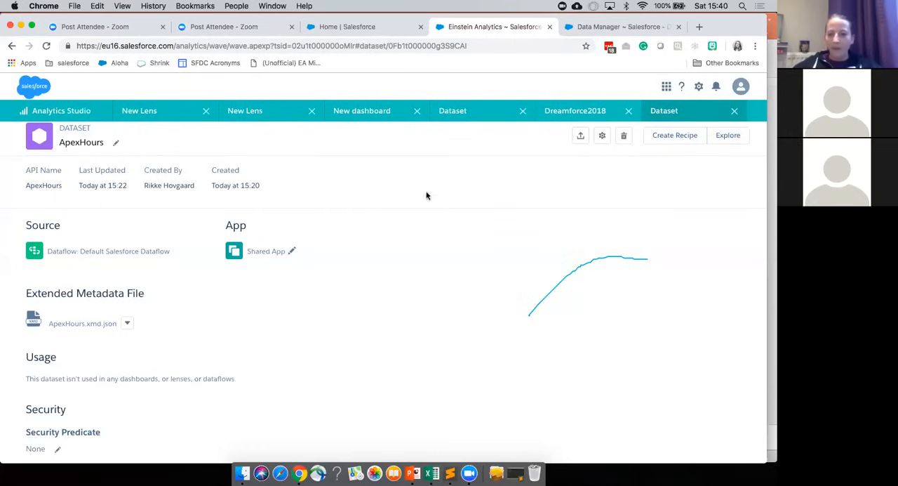
Step: Configure actions for the dataset's AccountId.Name field, using Account ID as the record ID field and leaving the display fields empty
left_click(602, 139)
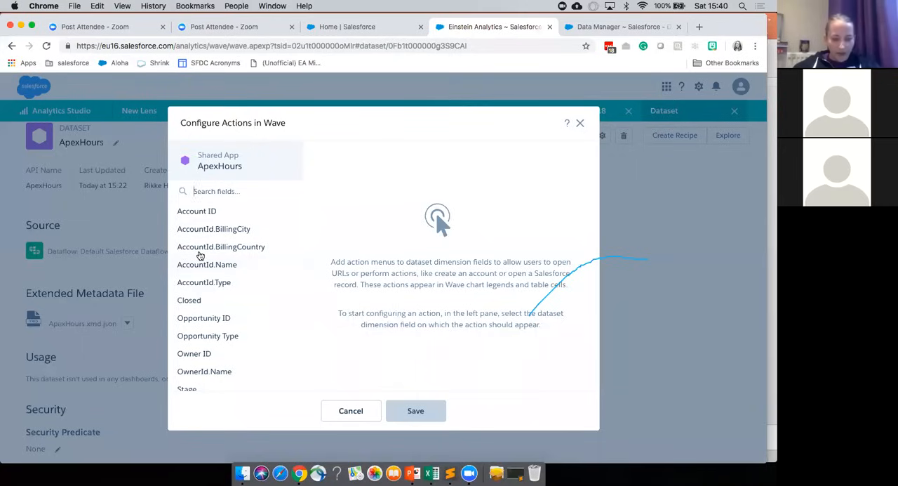
scroll(200, 257, "down", 1)
scroll(200, 256, "up", 1)
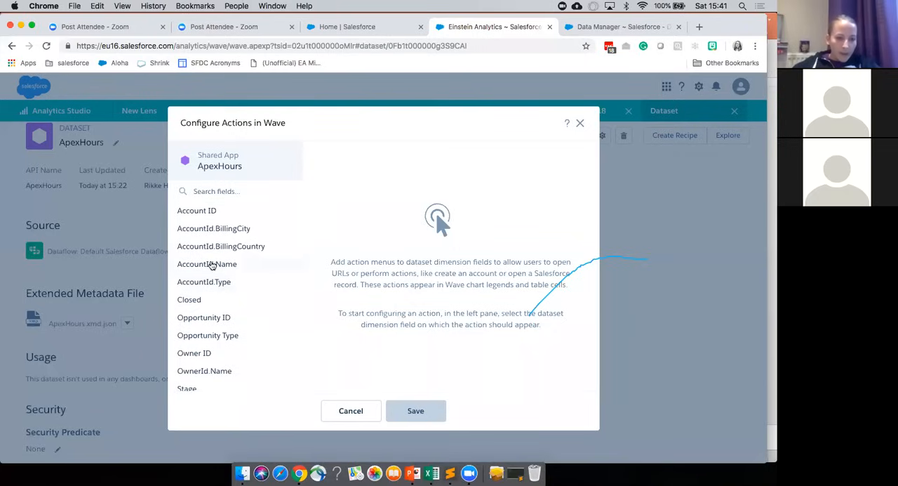
scroll(232, 266, "down", 1)
scroll(232, 266, "up", 1)
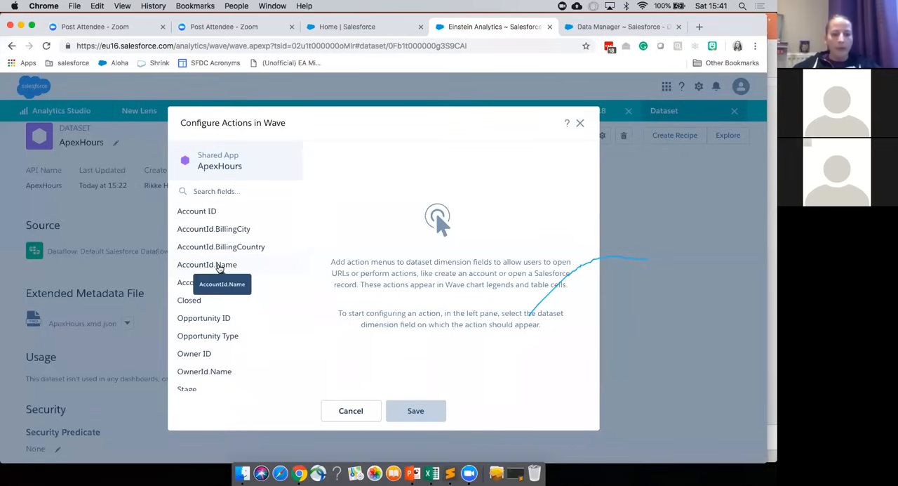
left_click(220, 268)
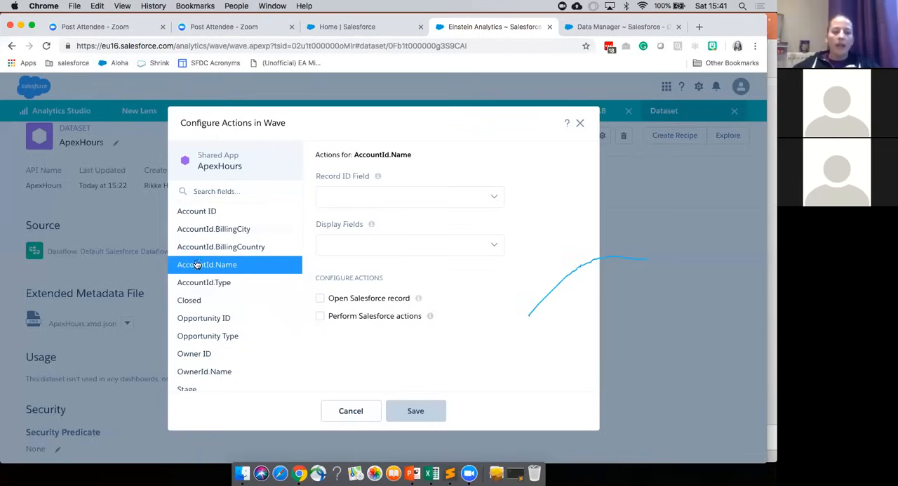
left_click(456, 205)
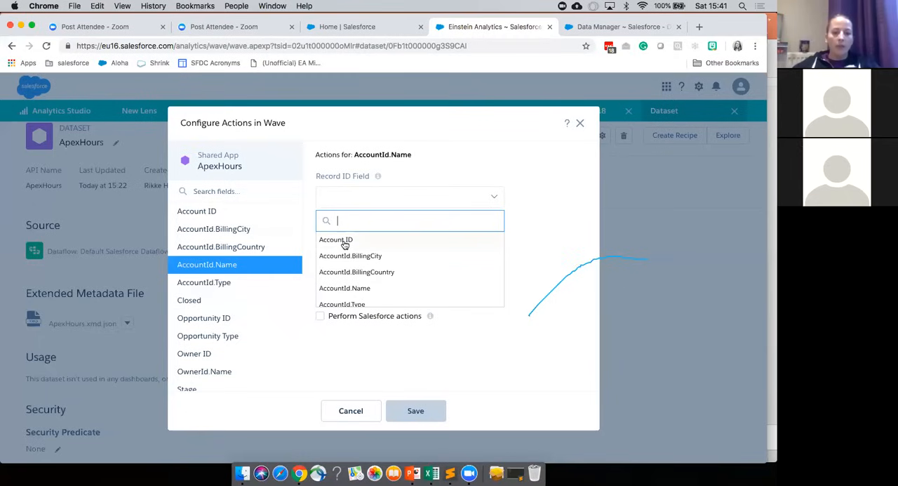
left_click(344, 241)
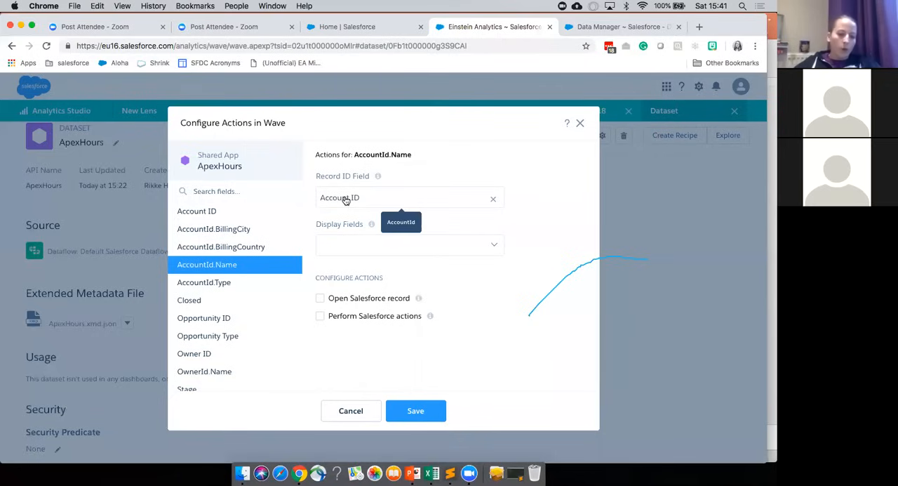
left_click(354, 248)
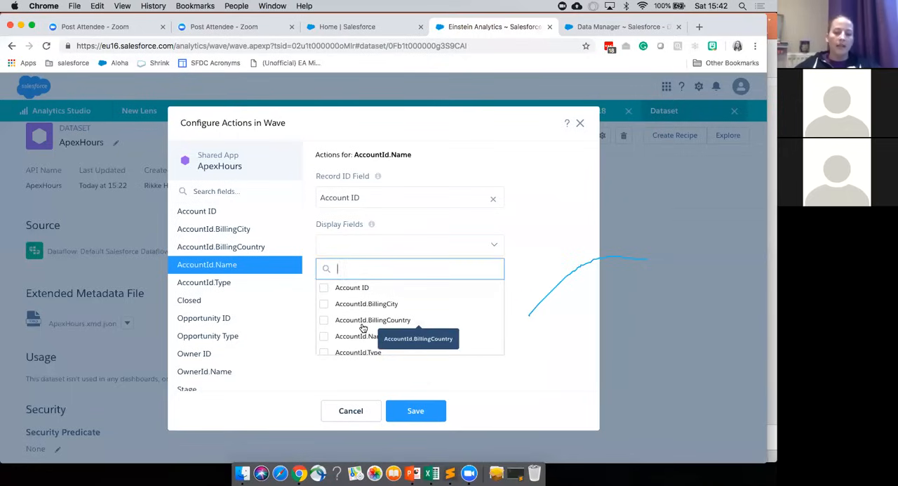
left_click(521, 244)
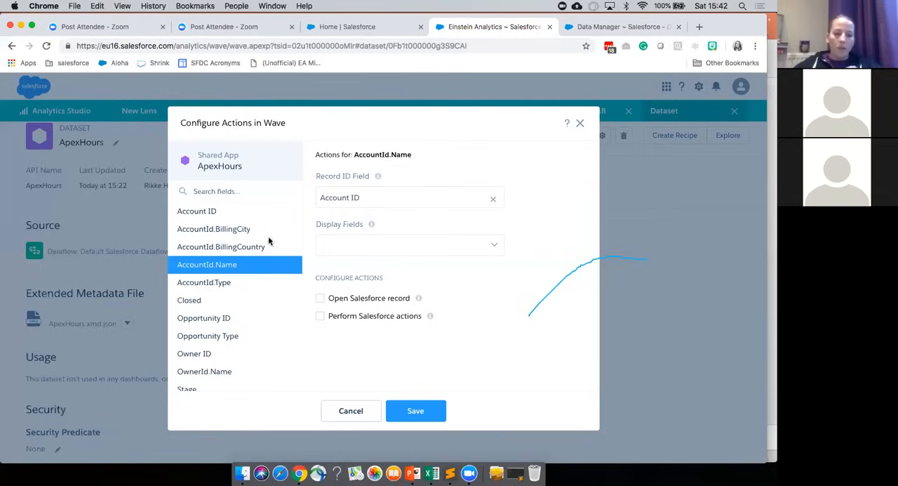
Step: Enable opening the Salesforce record and performing Salesforce actions for AccountId.Name
left_click(320, 298)
scroll(390, 306, "down", 1)
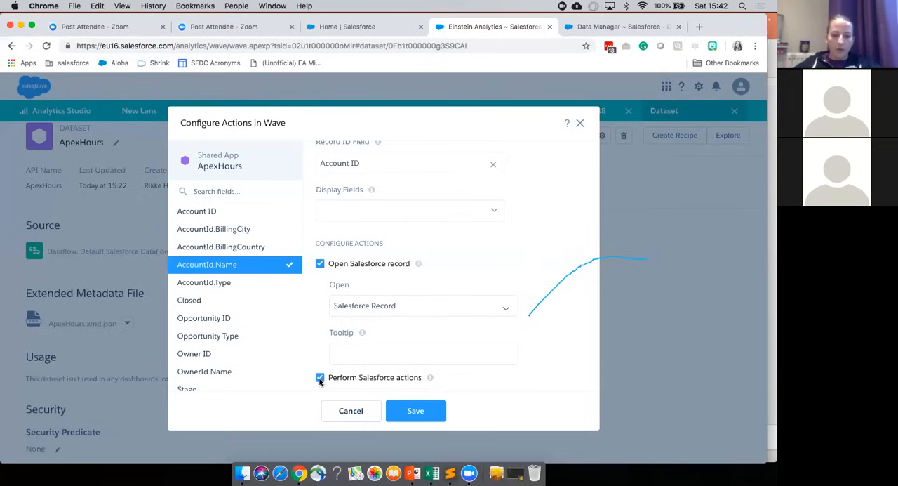
scroll(319, 377, "down", 2)
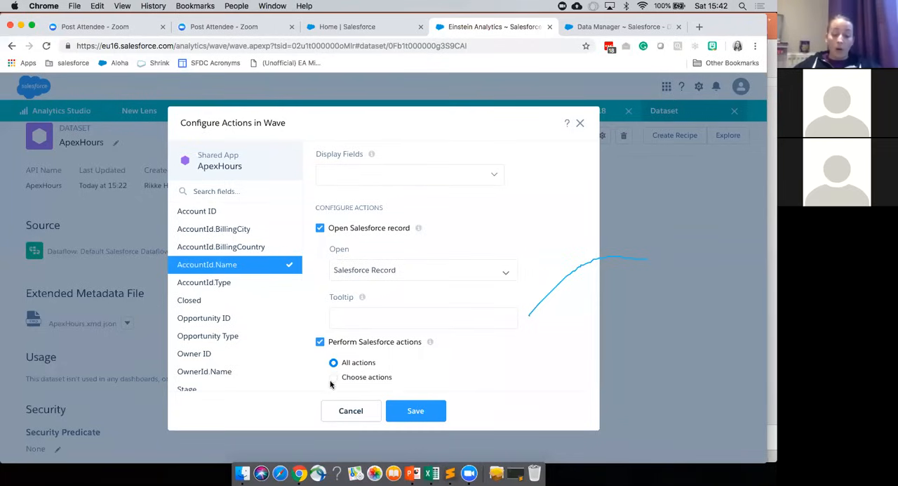
Step: Switch to choosing individual Salesforce actions and look through the list of available ones
left_click(334, 378)
scroll(365, 370, "down", 10)
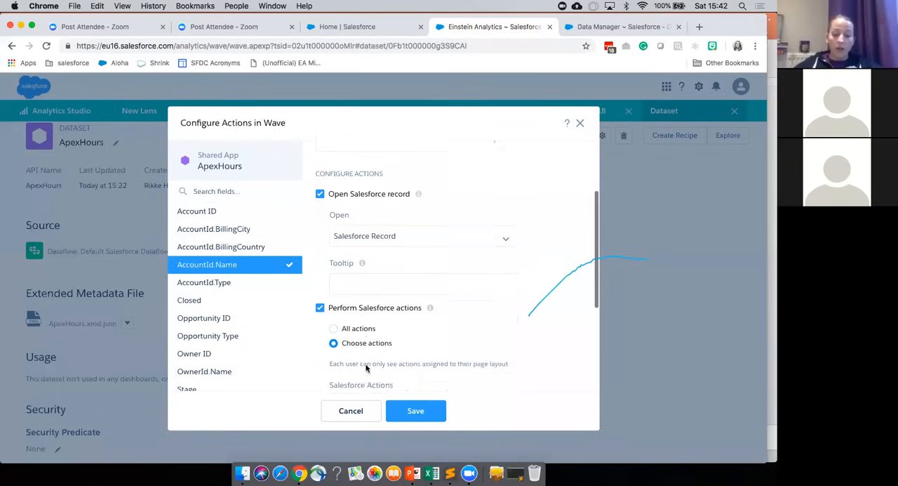
scroll(366, 368, "up", 2)
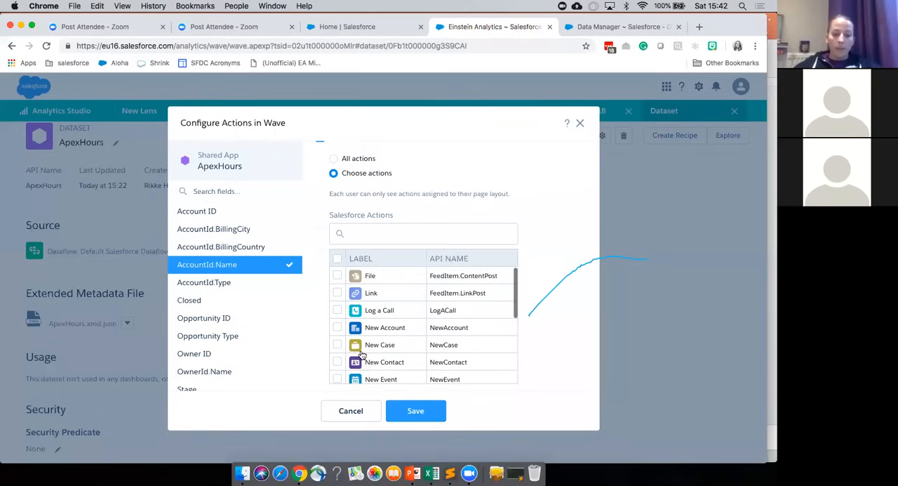
scroll(344, 357, "down", 1)
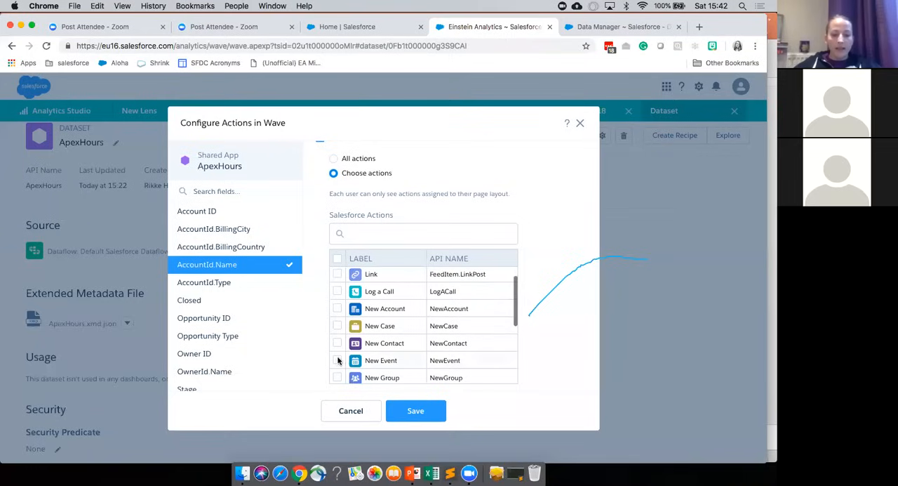
scroll(337, 358, "up", 1)
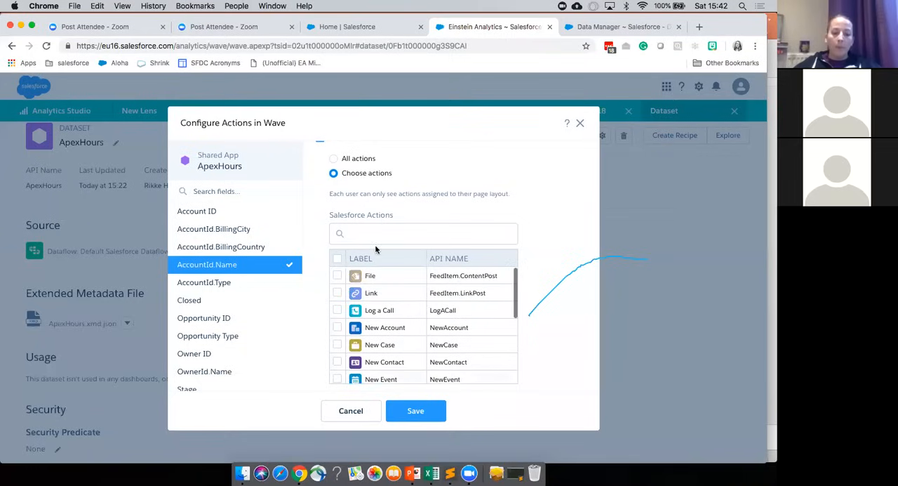
scroll(344, 225, "up", 2)
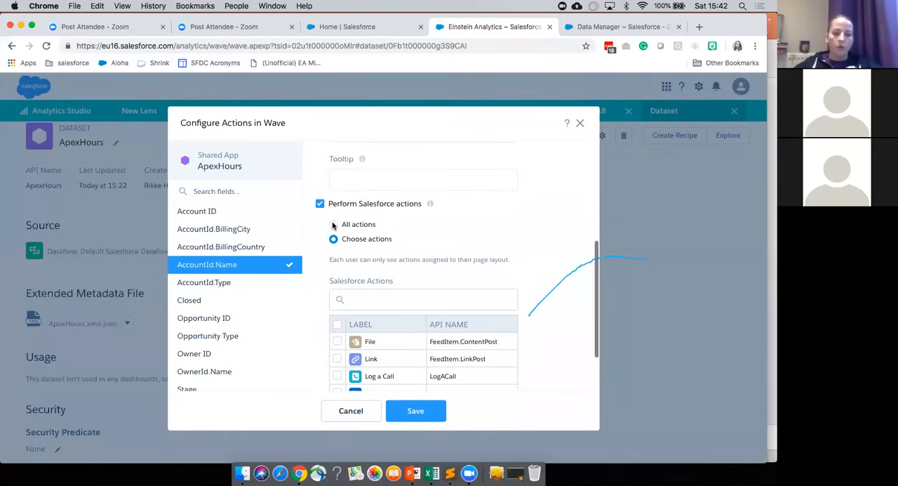
Step: Allow all Salesforce actions for AccountId.Name and save the action configuration
left_click(334, 225)
left_click(416, 414)
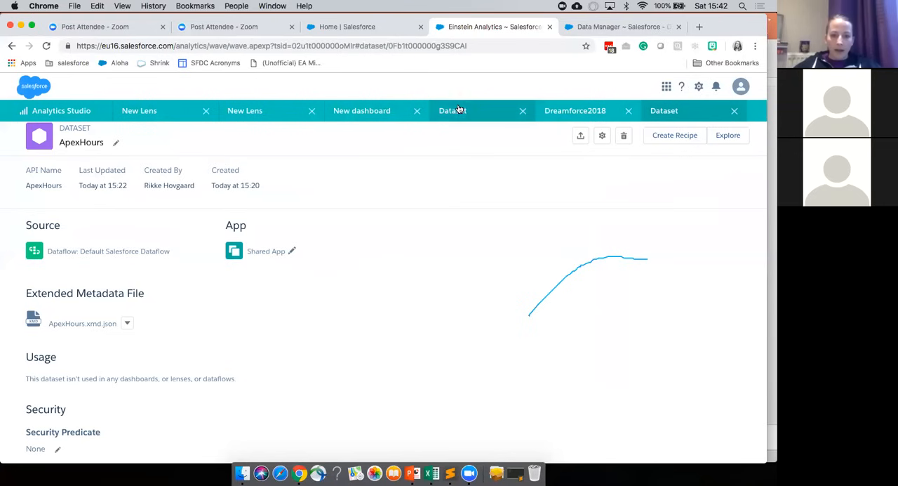
Step: Go to the unsaved new dashboard and save it with the title ApexHours in My Private App
left_click(367, 110)
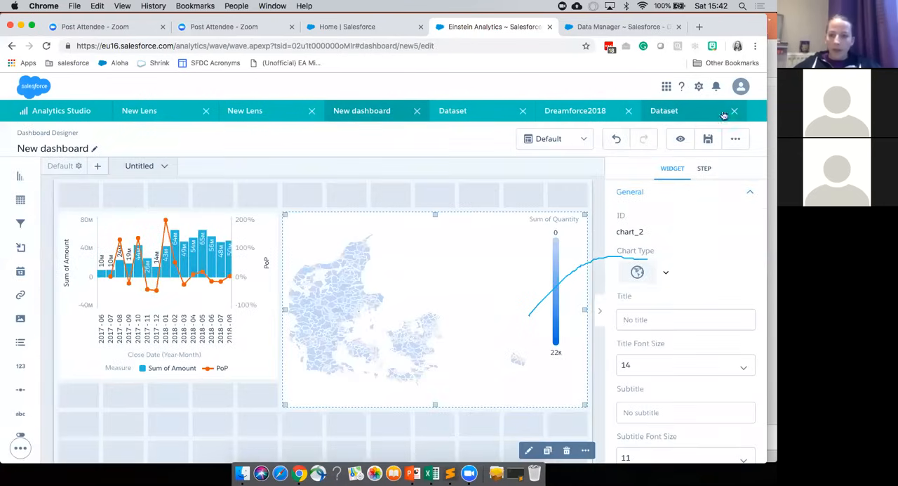
left_click(707, 139)
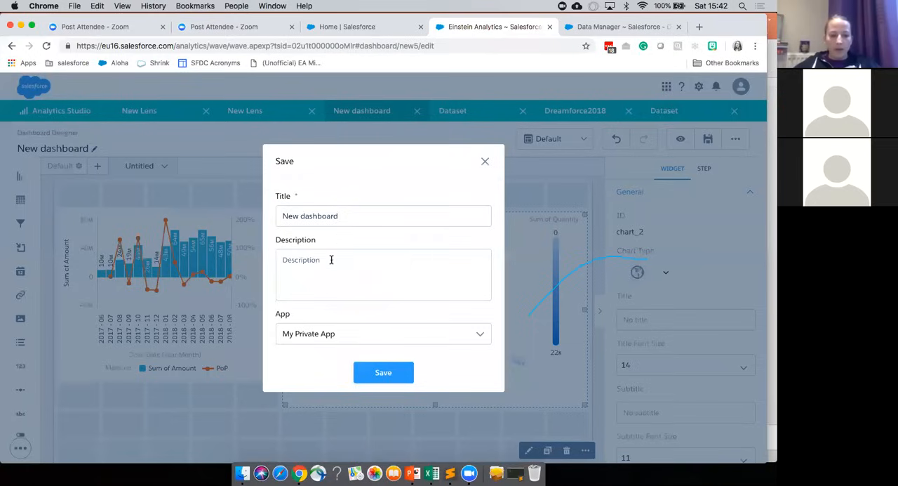
triple_click(325, 216)
type("Apex")
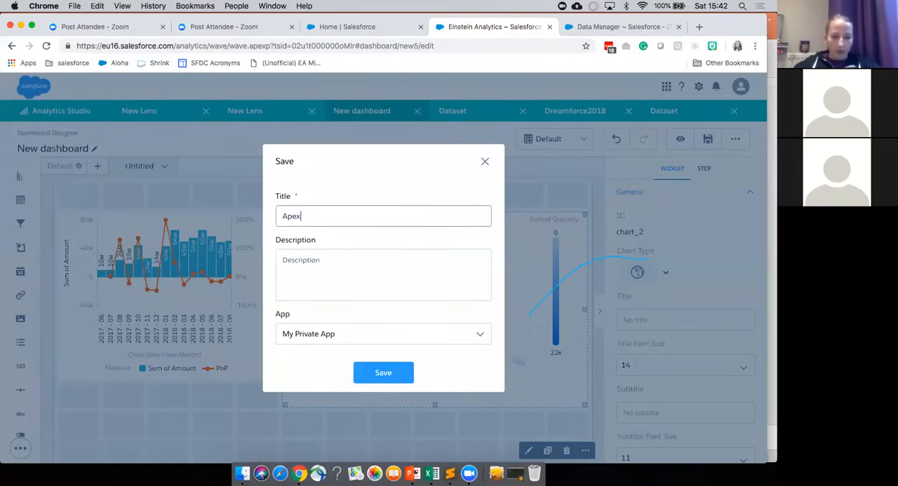
type("Ho")
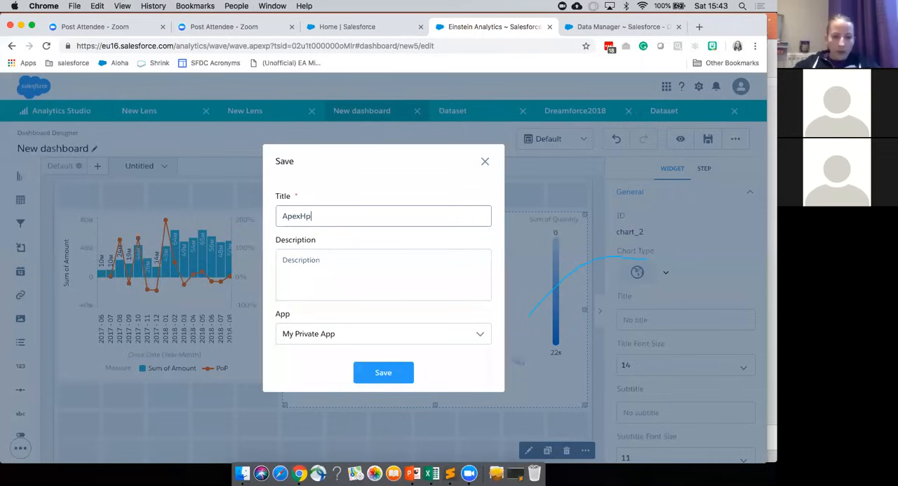
type("urs")
left_click(379, 373)
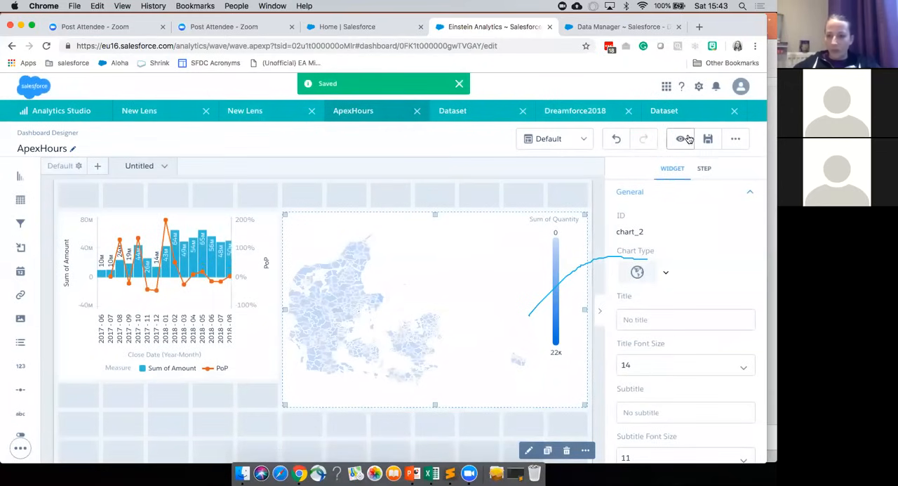
Step: Create a dashboard step from the ApexHours dataset showing Sum of Amount grouped by AccountId.Name
scroll(464, 243, "down", 1)
left_click(425, 407)
left_click(679, 180)
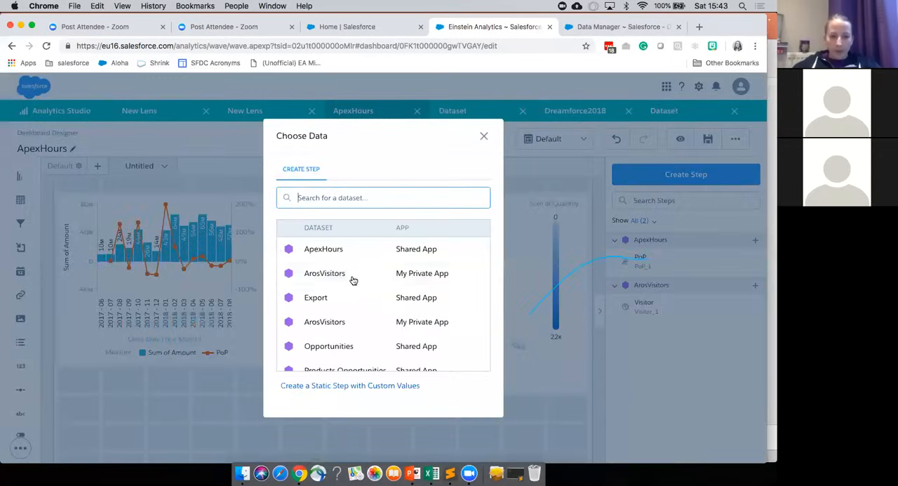
left_click(331, 250)
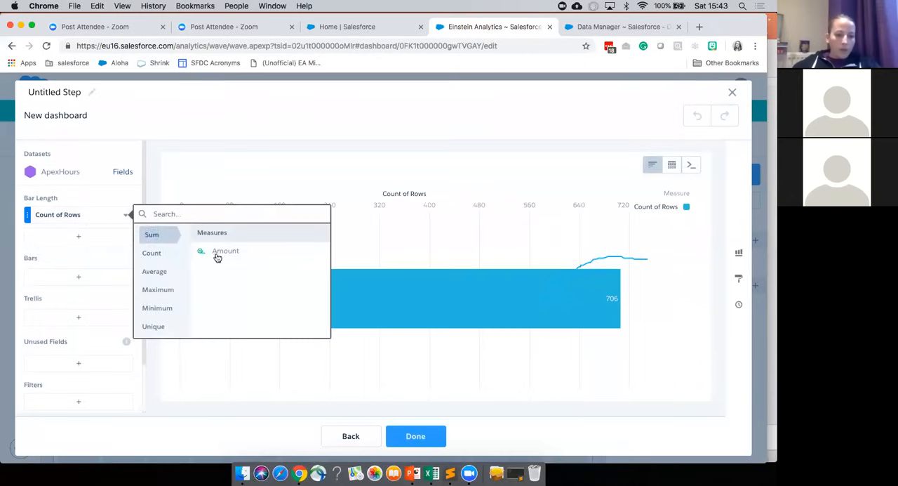
left_click(217, 253)
left_click(69, 280)
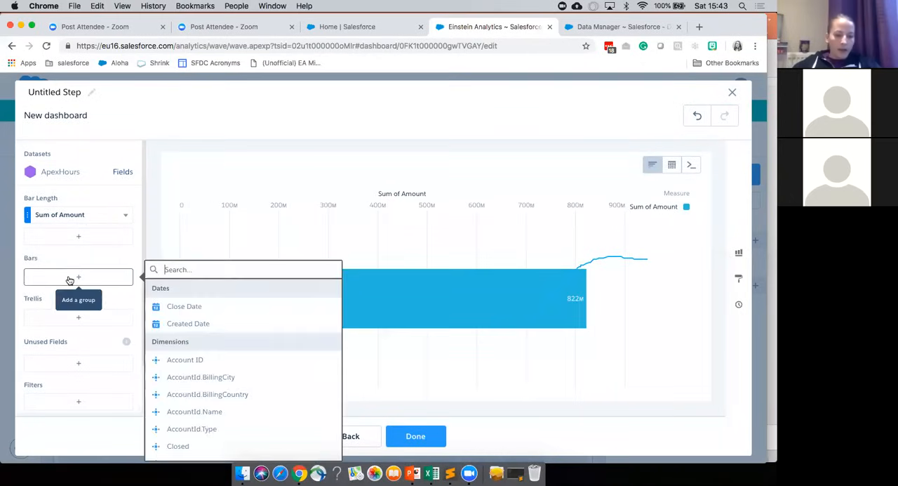
left_click(215, 409)
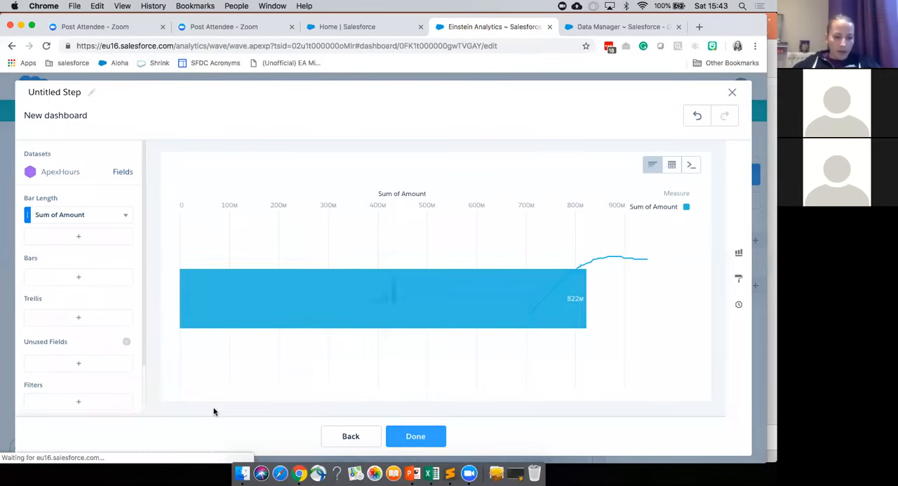
Step: Name the new step Account Name and finish it so it joins the dashboard's step list
left_click(40, 91)
type("Account Name")
key("Return")
left_click(422, 200)
left_click(431, 440)
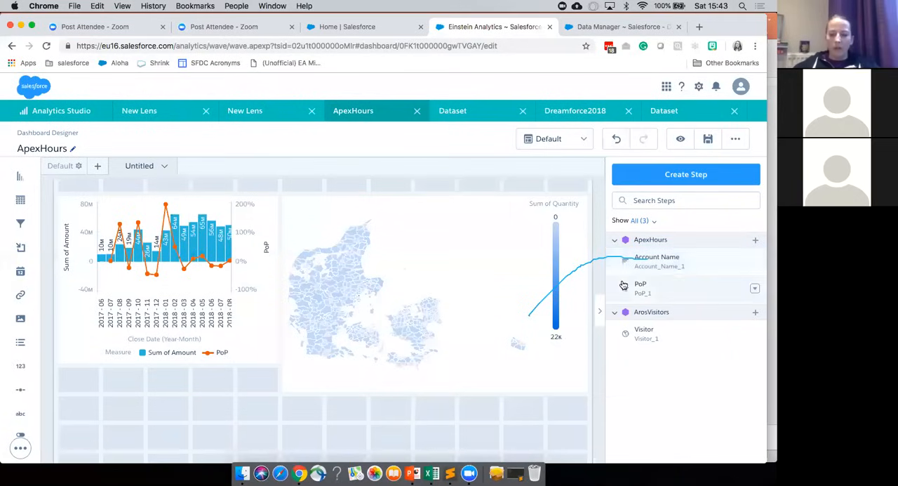
Step: Place the Account Name step as a chart beneath the Sum of Amount and PoP chart and save the dashboard
scroll(444, 401, "down", 3)
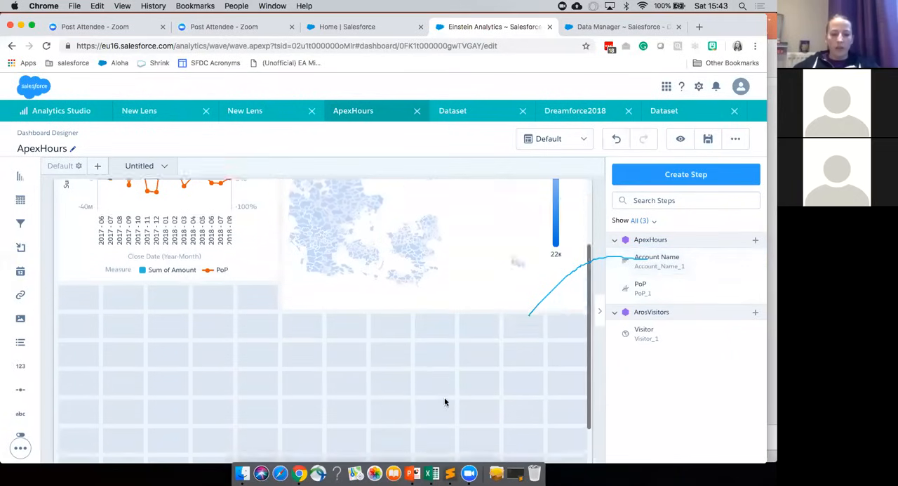
scroll(445, 401, "down", 2)
left_click_drag(657, 263, 248, 380)
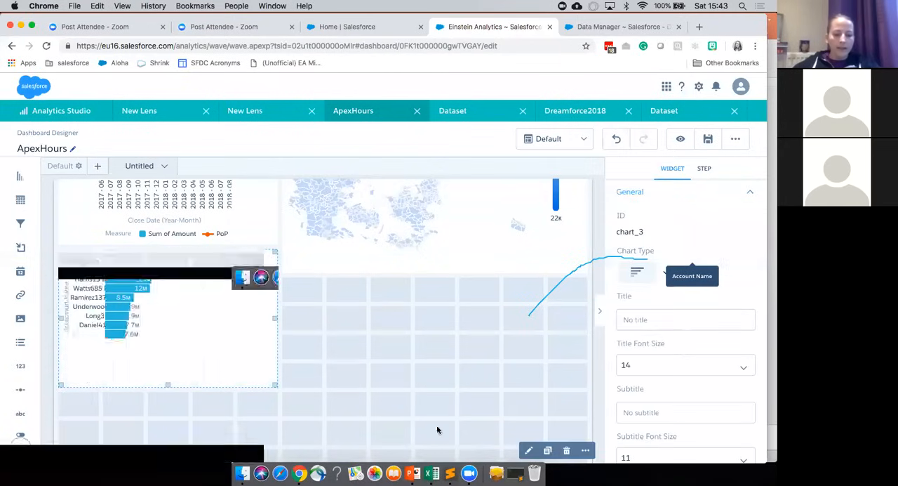
key("super+s")
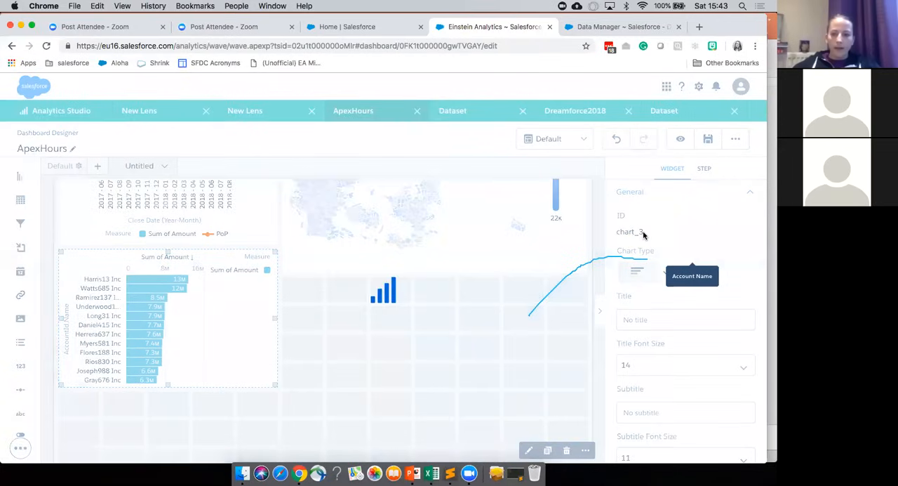
Step: Preview the ApexHours dashboard and filter it by Herrera637 Inc in the account chart
left_click(680, 141)
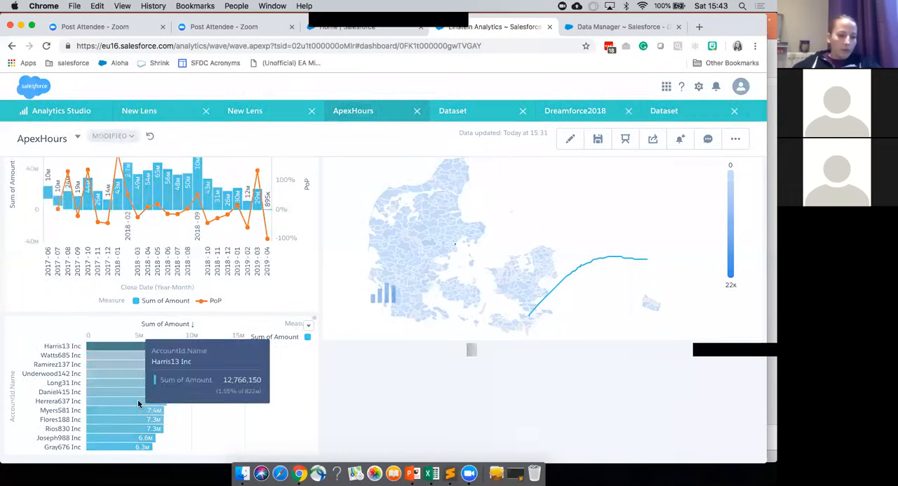
left_click(138, 400)
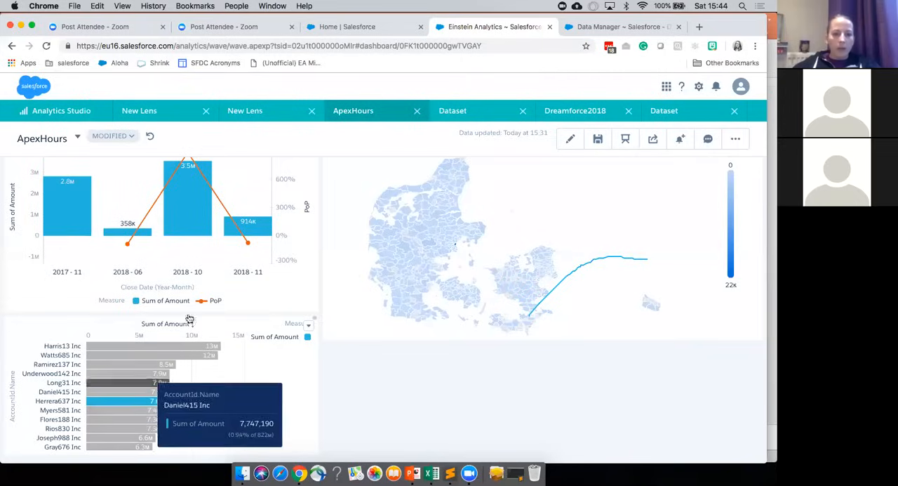
left_click(244, 114)
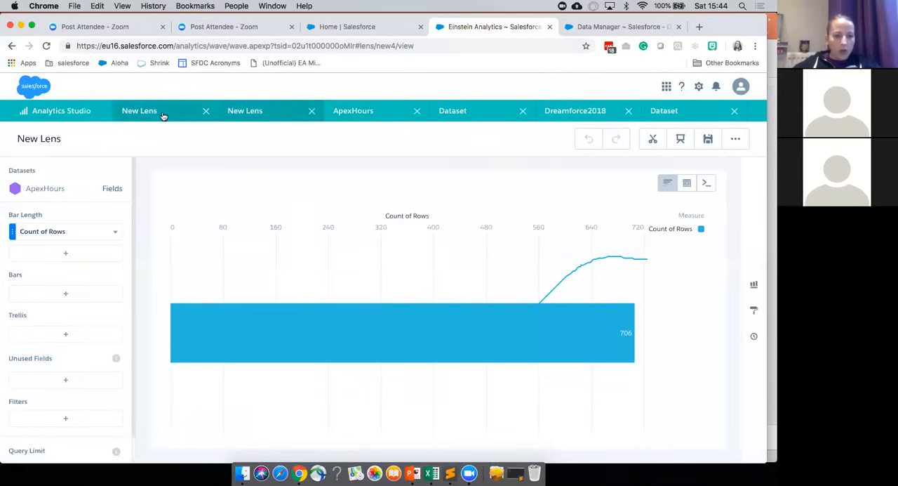
left_click(455, 114)
left_click(579, 114)
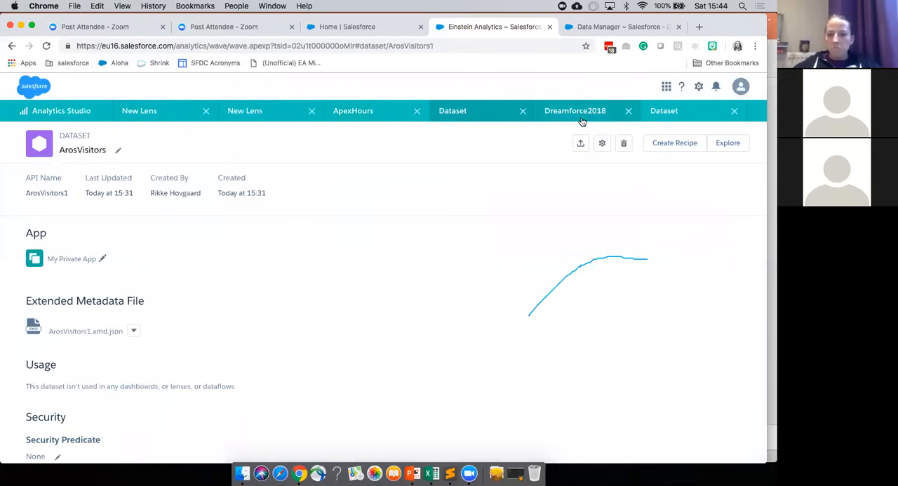
left_click(355, 115)
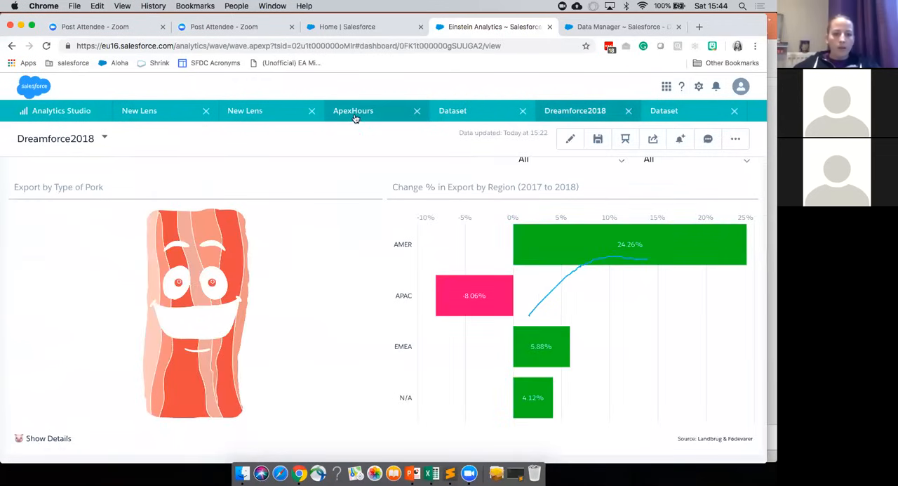
Step: Reload the ApexHours dashboard page and filter it by Watts685 Inc and the 2019-01 close month
left_click(44, 47)
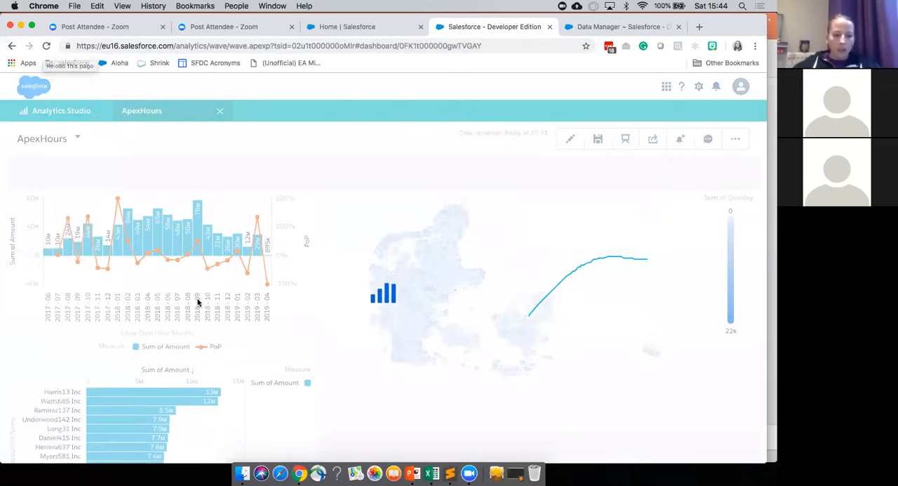
scroll(199, 302, "down", 2)
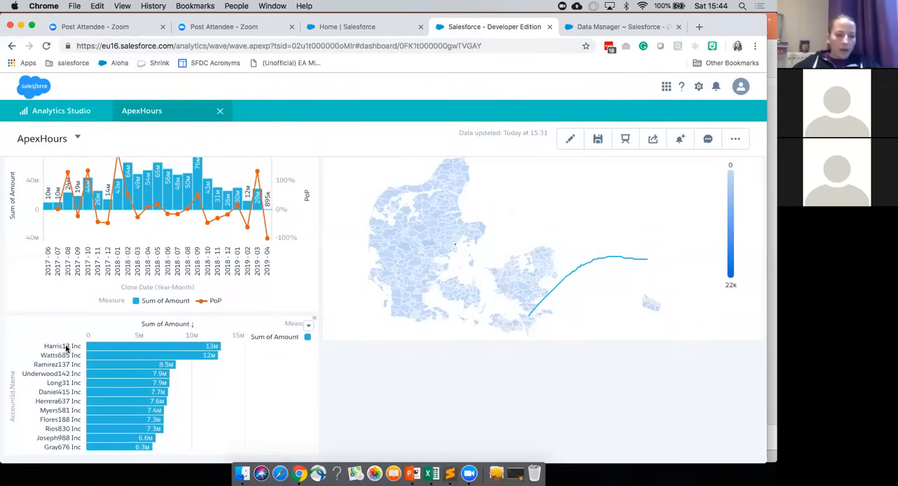
left_click(116, 355)
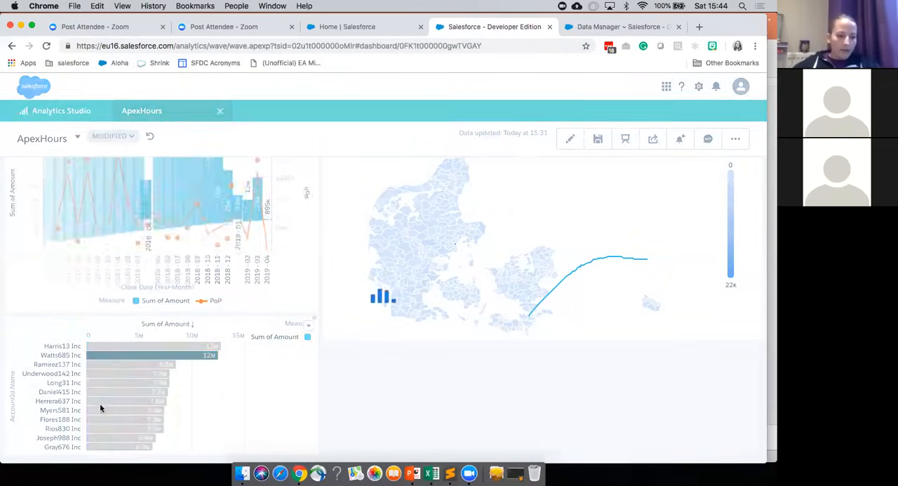
left_click(228, 219)
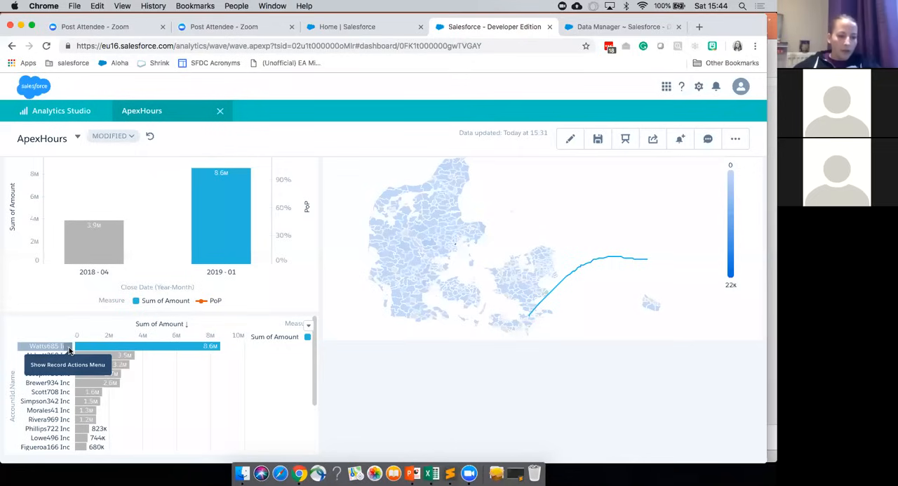
Step: Look through the Salesforce actions offered for Watts685 Inc in the account chart and close the list
left_click(69, 347)
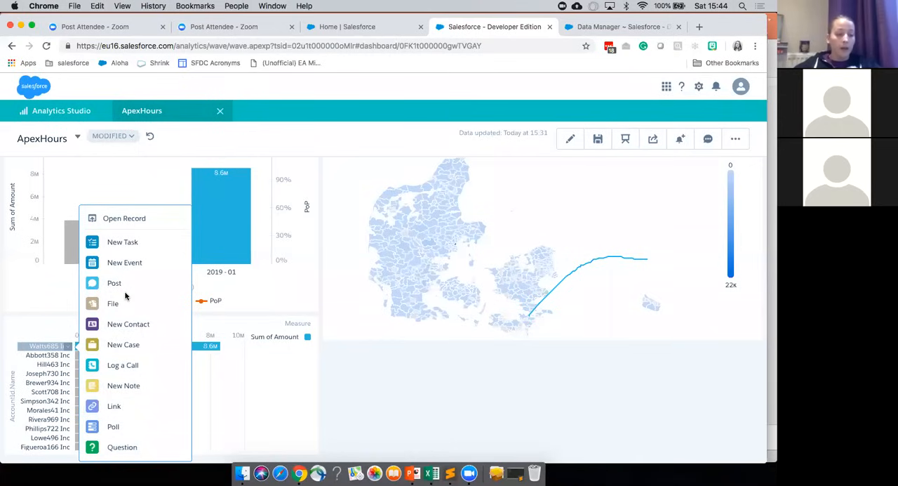
left_click(370, 412)
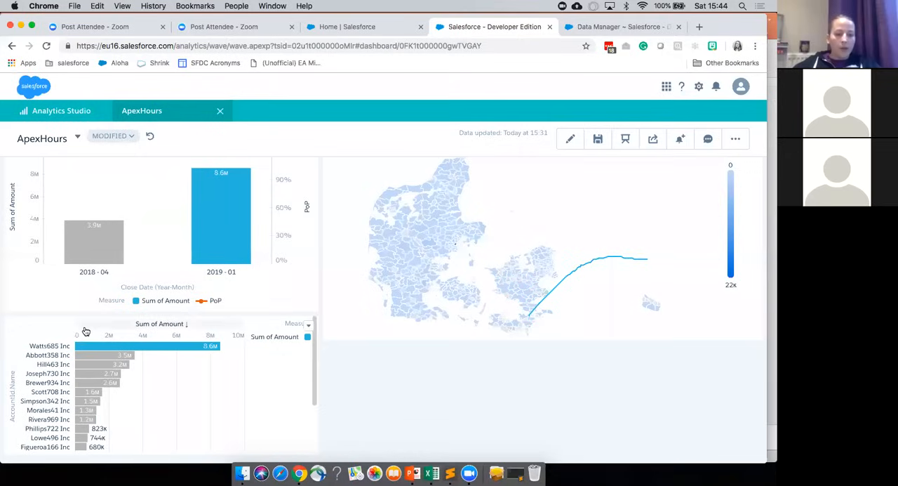
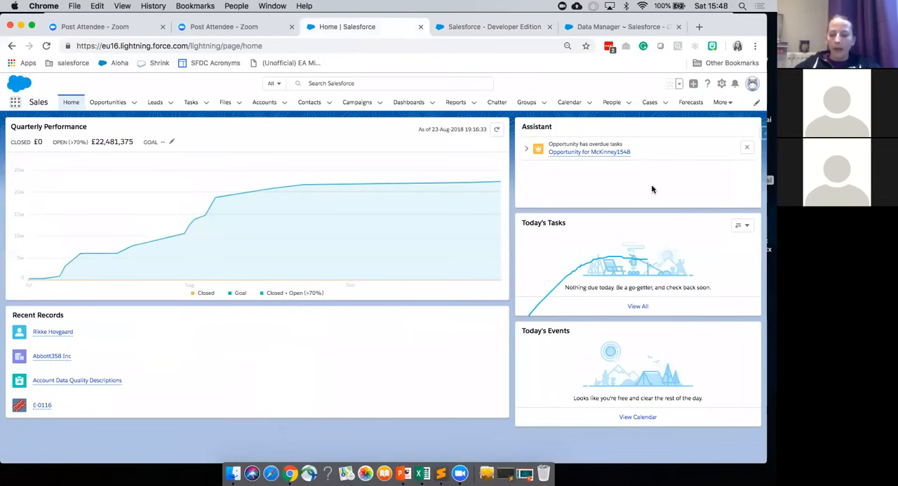
Step: Open the Home page for editing and place a Wave Dashboard component between Quarterly Performance and Recent Records, using the ApexHours dashboard
left_click(722, 84)
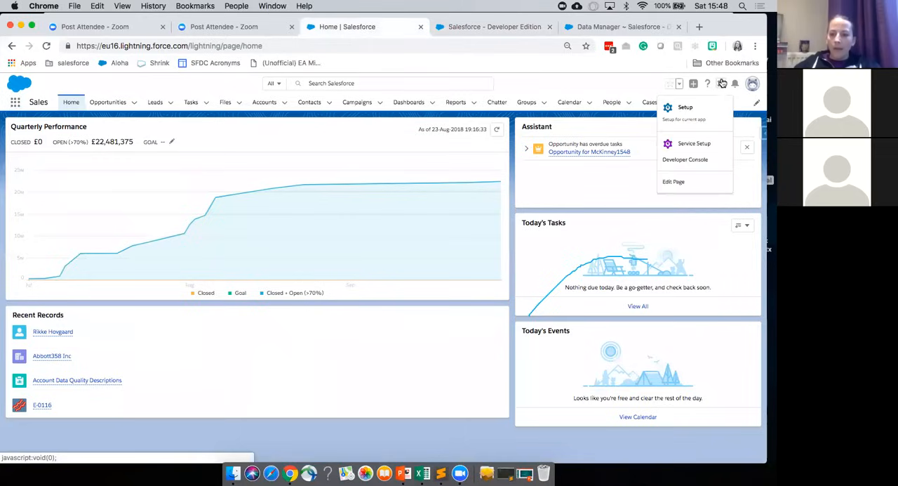
left_click(675, 181)
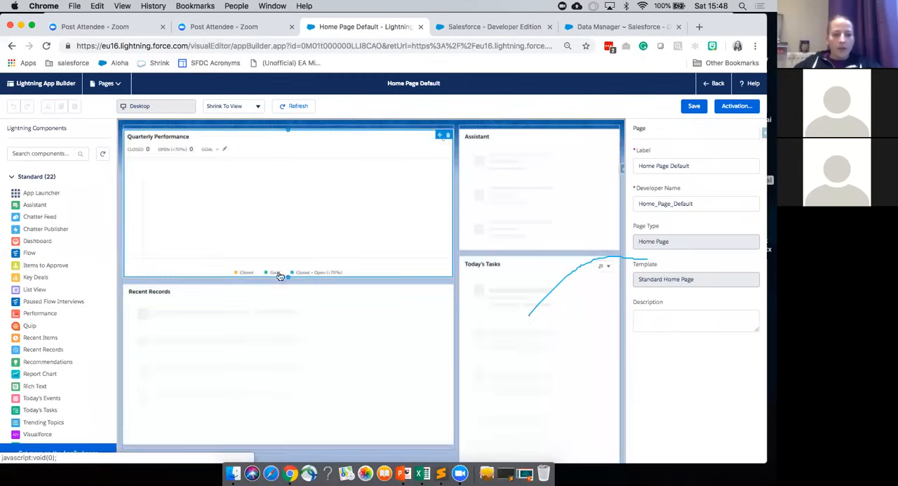
scroll(66, 291, "down", 3)
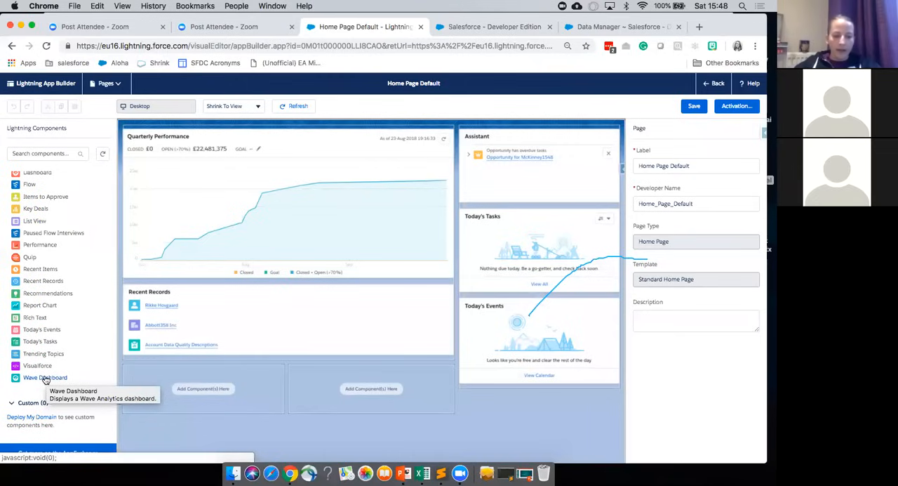
left_click_drag(45, 379, 191, 283)
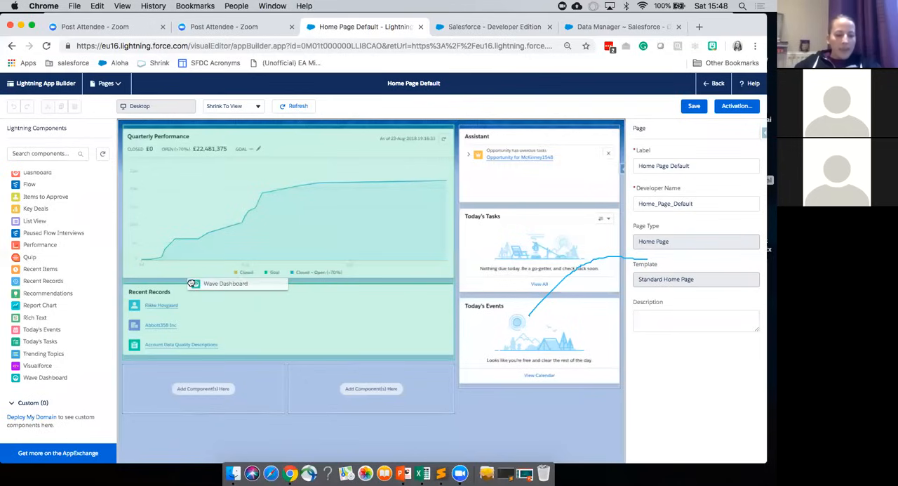
left_click_drag(192, 282, 256, 274)
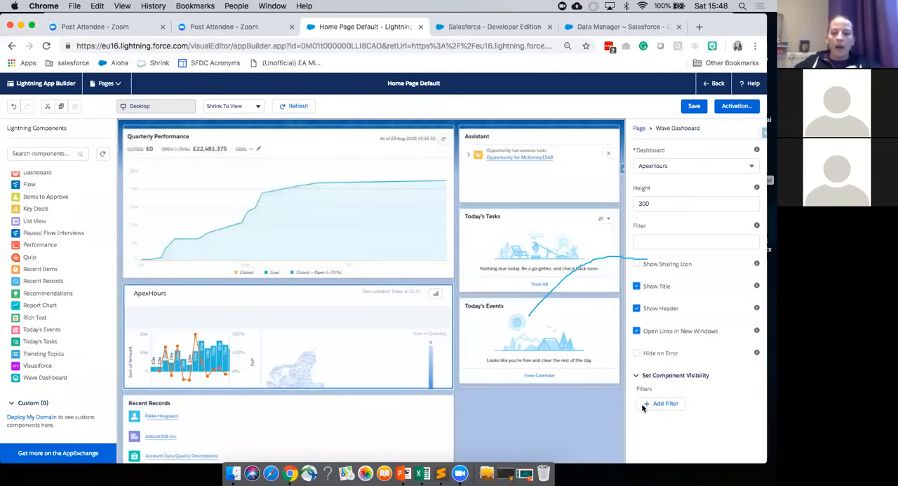
Step: Save the Home Page Default layout, activate it as the default Home page, and save it again
left_click(692, 107)
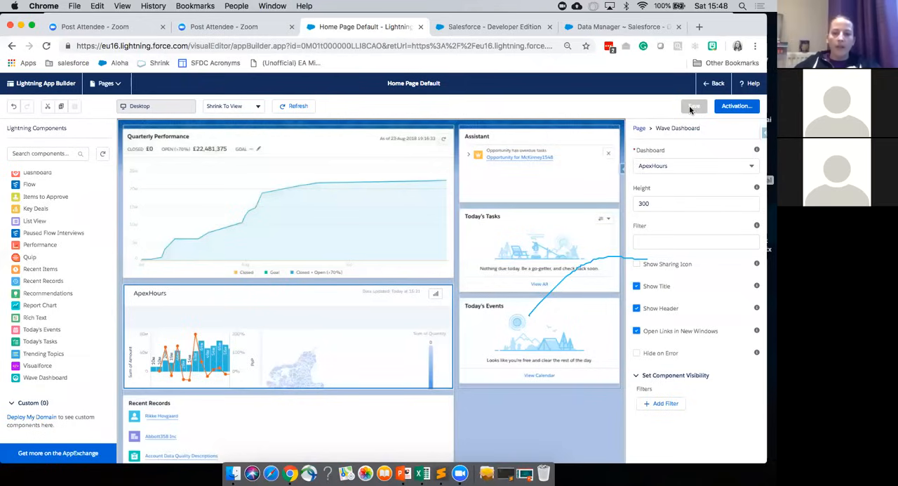
left_click(731, 107)
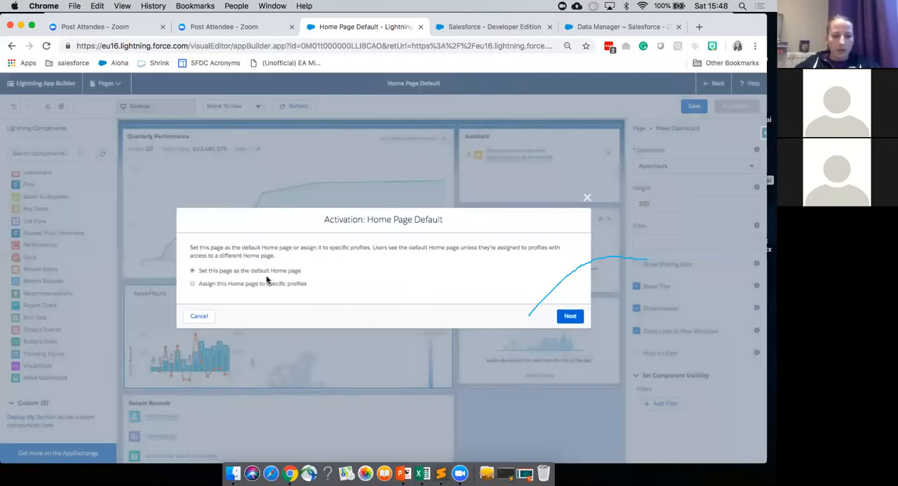
left_click(571, 316)
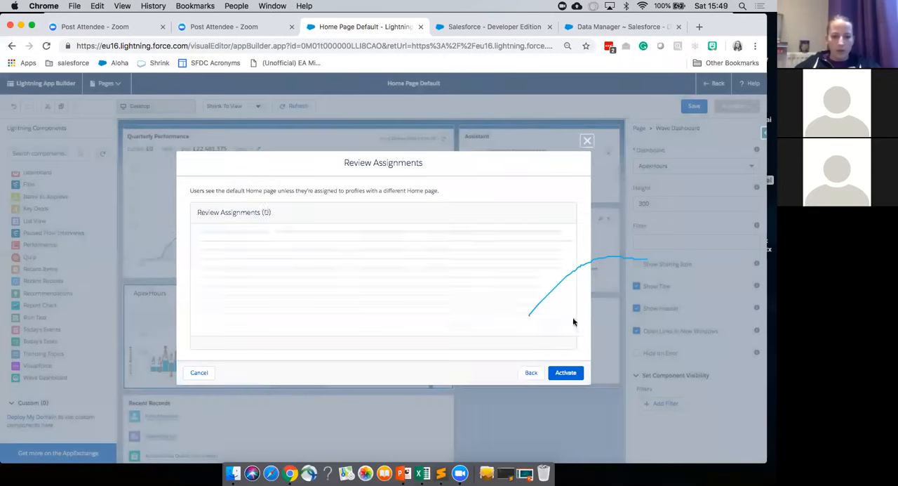
left_click(565, 372)
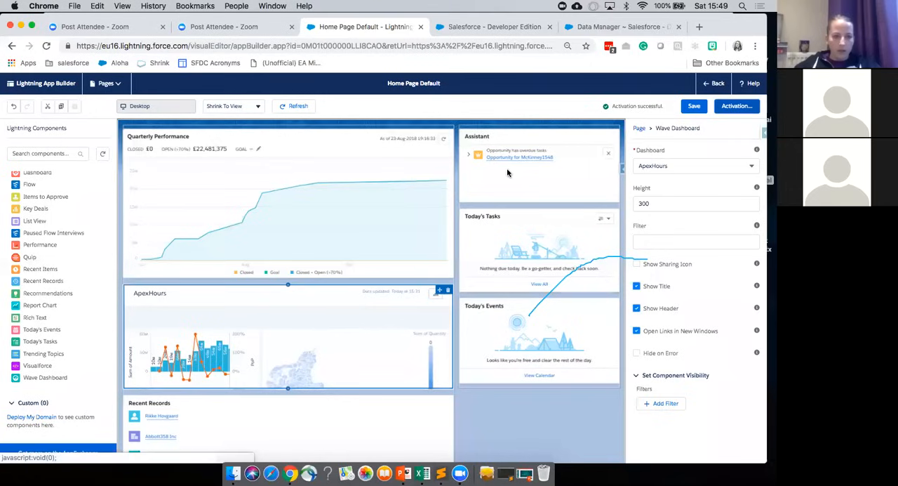
left_click(694, 106)
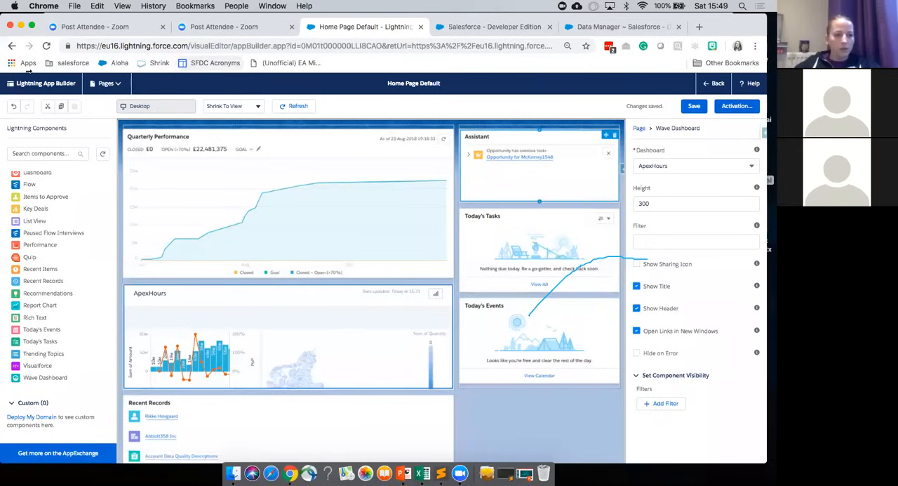
Step: Return from the page builder to the Home page and look over the embedded ApexHours dashboard
left_click(715, 84)
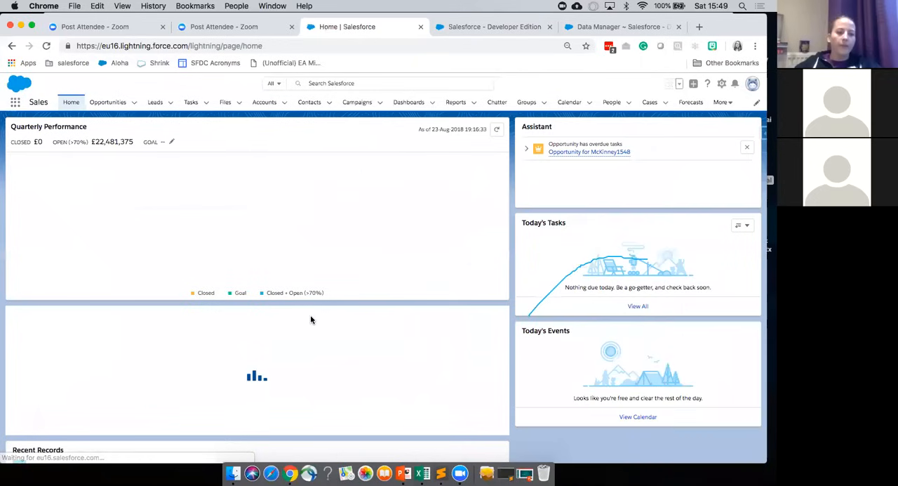
scroll(310, 319, "down", 1)
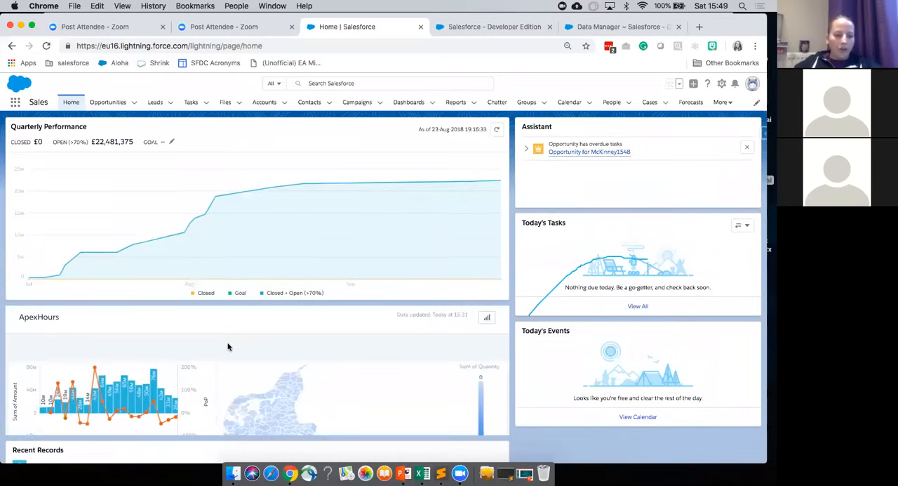
scroll(227, 347, "down", 2)
scroll(227, 347, "down", 3)
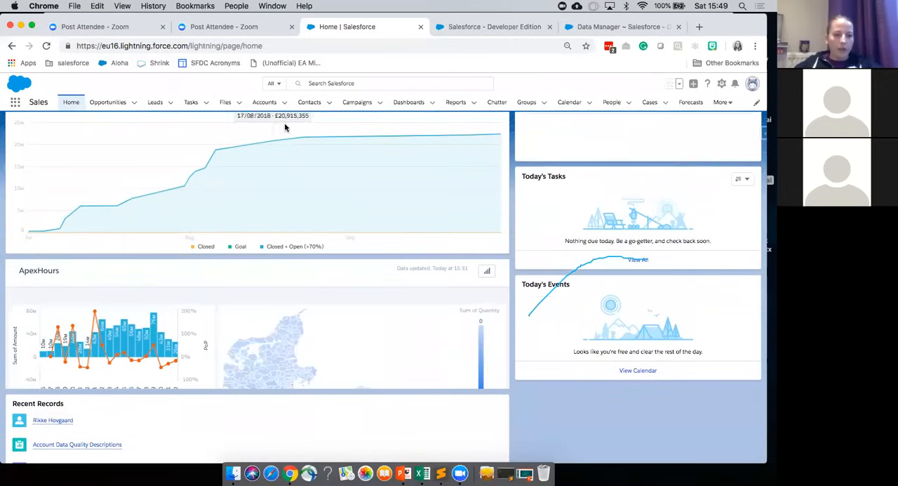
Step: Open the Abbott358 Inc account from the recently viewed accounts and examine its embedded Sales Overview dashboard
left_click(262, 103)
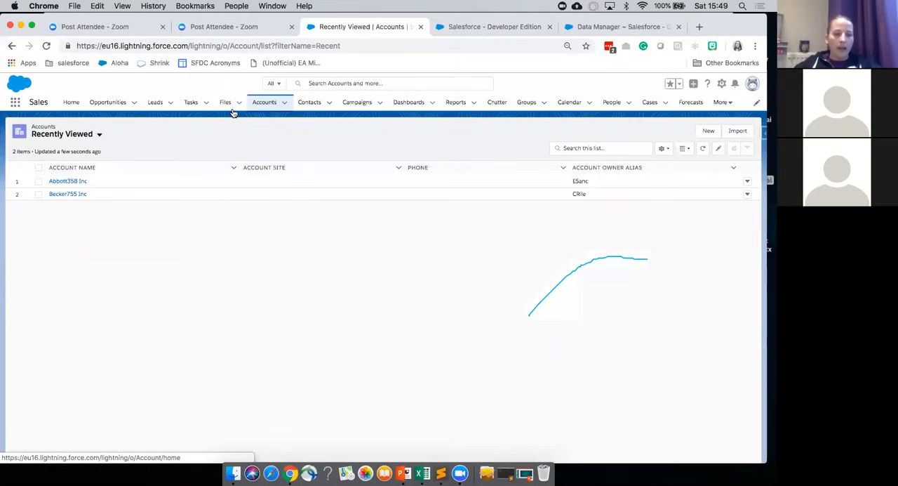
left_click(62, 183)
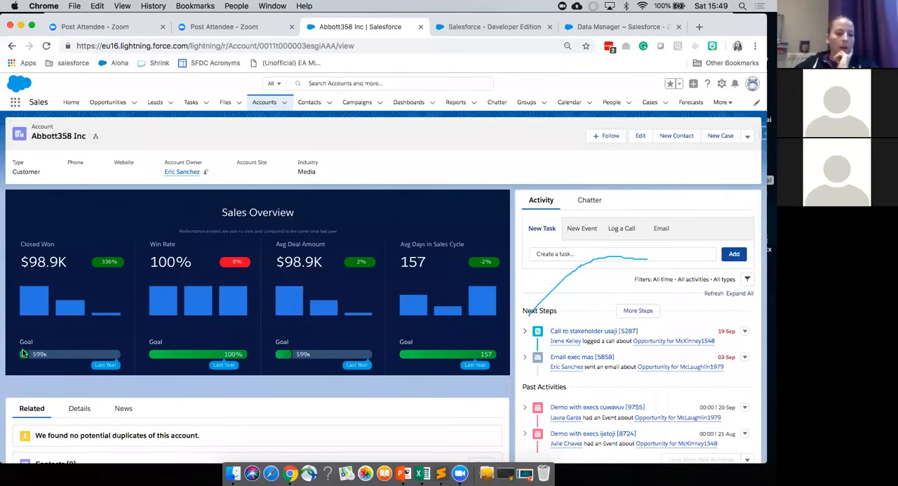
mouse_move(25, 357)
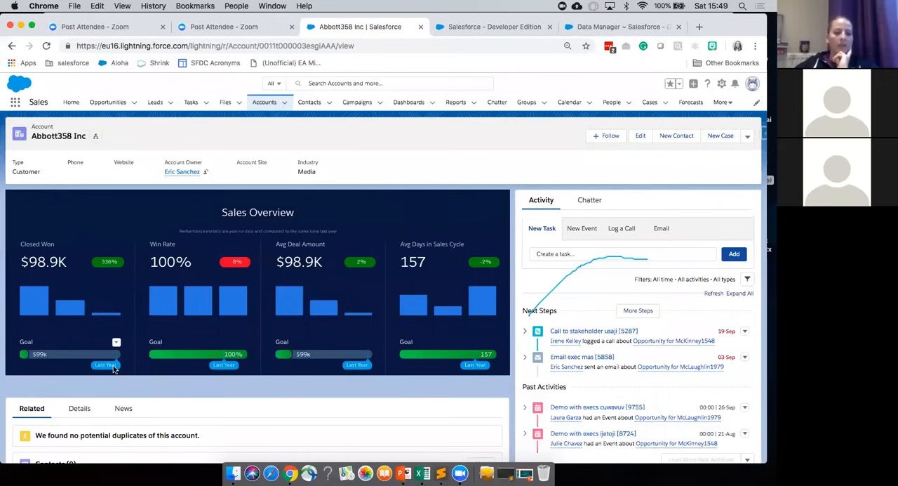
mouse_move(51, 312)
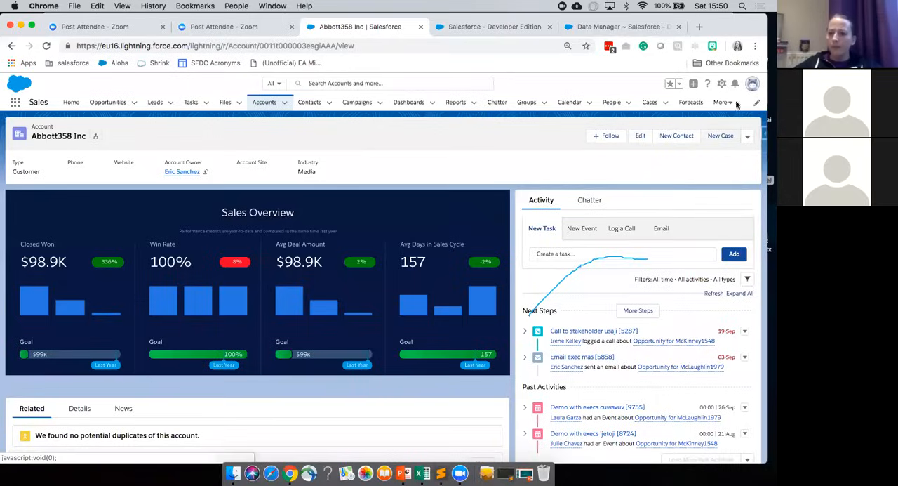
Step: Switch to Sublime Text and move its window beside the account's Sales Overview dashboard to review the JSON opportunity filter
left_click(505, 473)
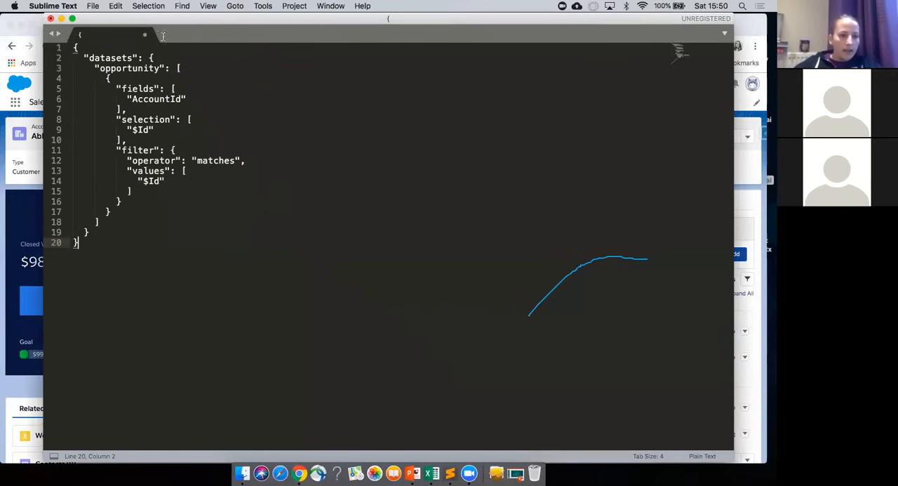
left_click_drag(45, 145, 441, 182)
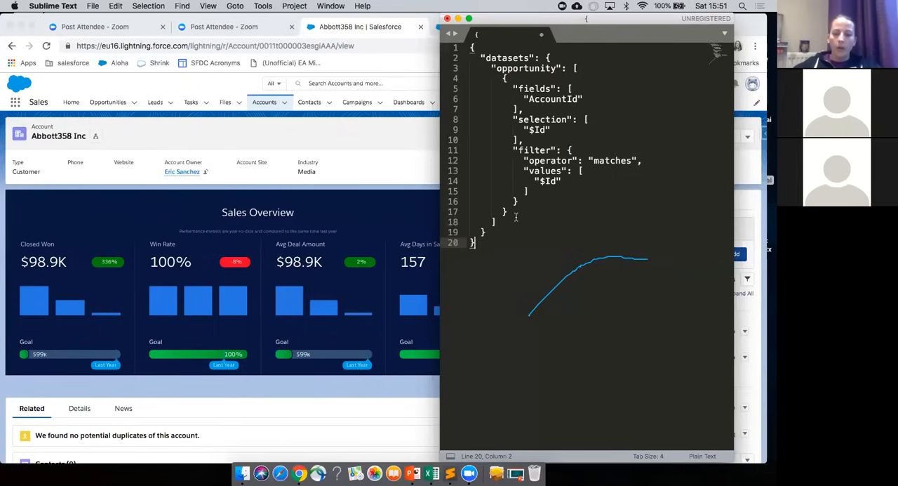
Step: Switch back to Chrome, open the account record page for editing, and inspect the filter of its Sales Overview dashboard component
left_click(363, 170)
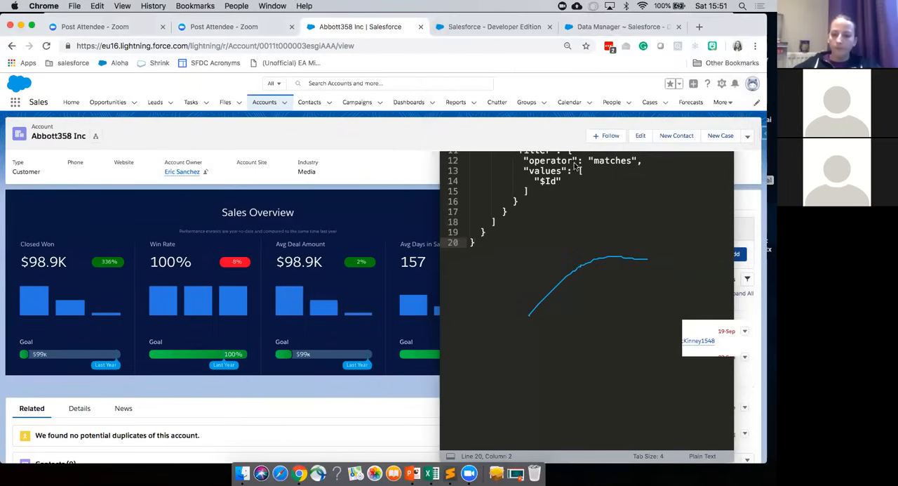
left_click(723, 84)
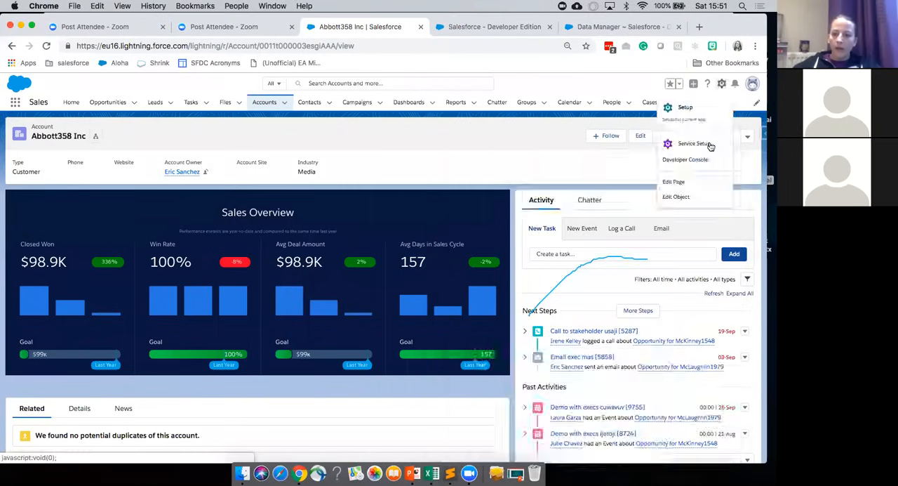
left_click(689, 183)
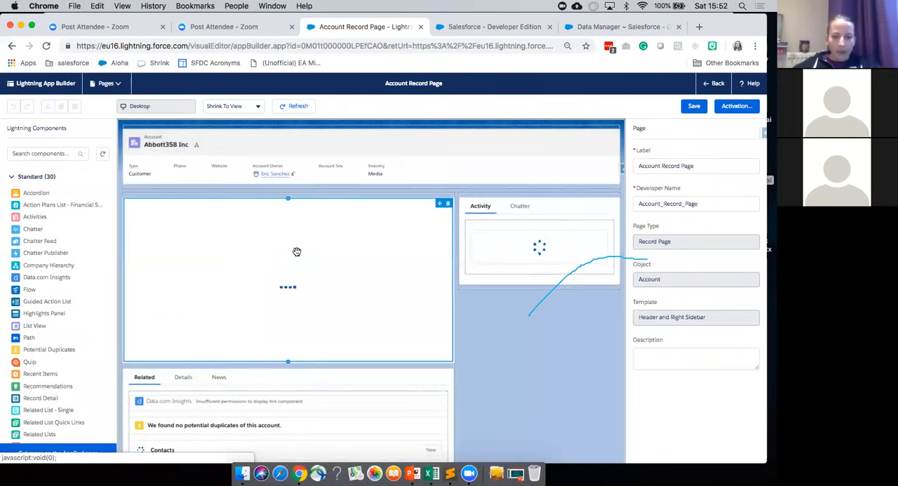
left_click(382, 316)
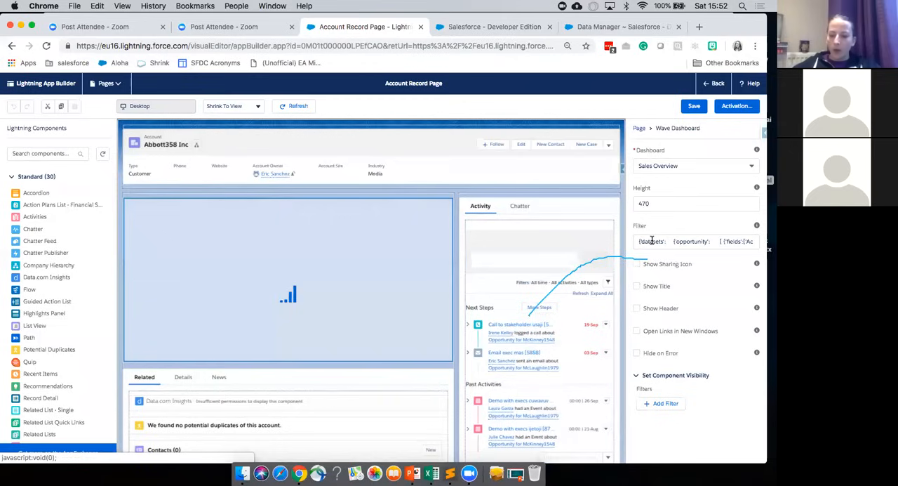
left_click(652, 241)
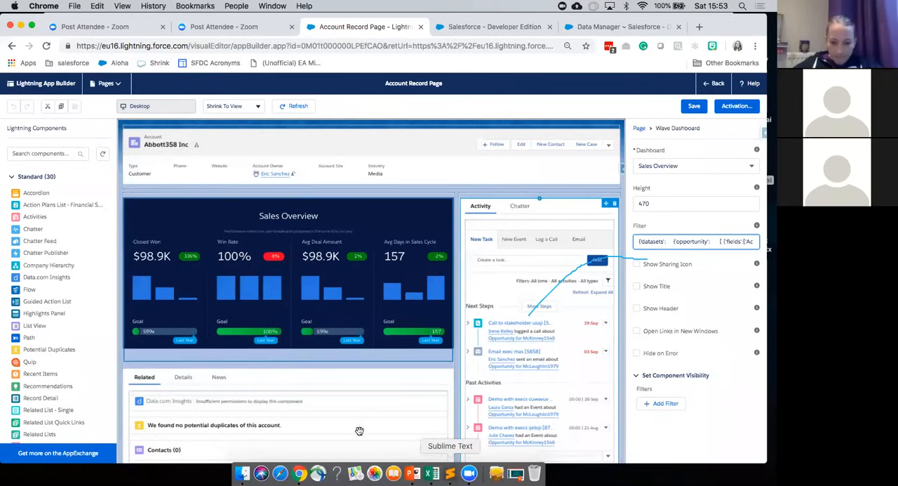
Step: Switch to PowerPoint, start the slide show from slide 18, and advance to the "That's all folks…" slide
left_click(413, 472)
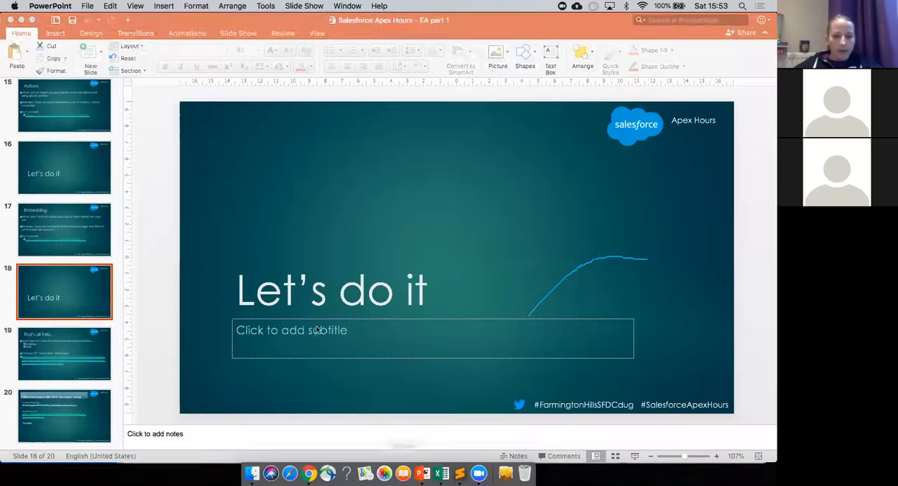
left_click(635, 455)
key("Right")
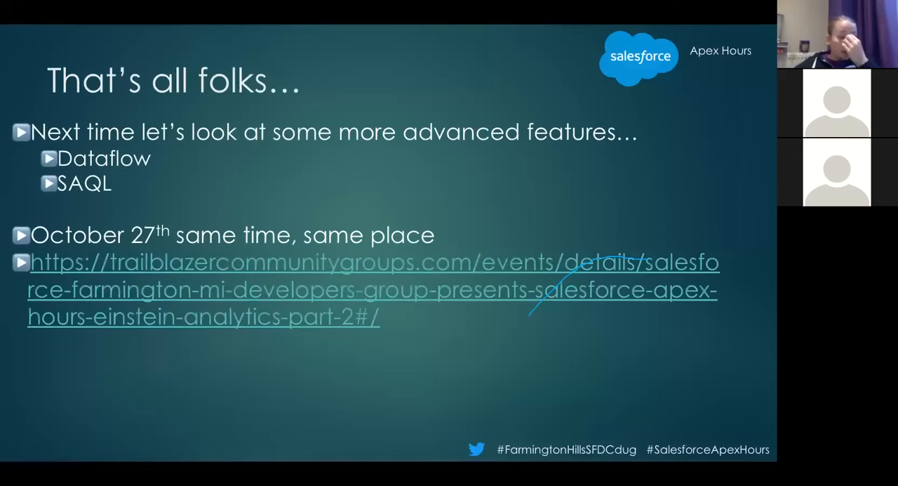